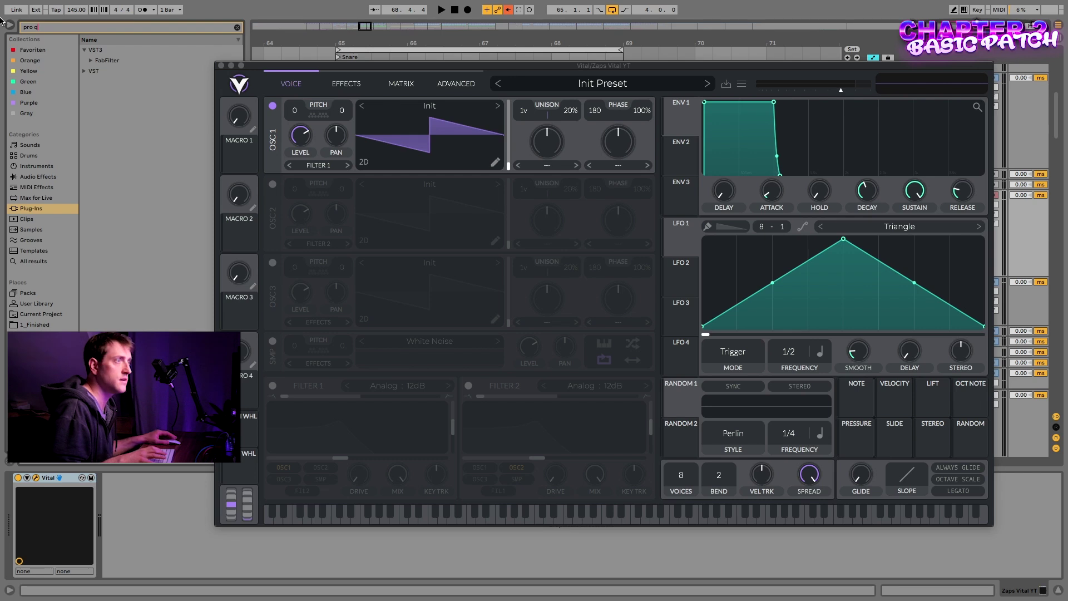
Add FabFilter Pro-Q 3 to the Zaps Vital YT track with a 30 dB/oct low cut at about 166 Hz and close its window
click(90, 60)
double_click(123, 71)
click(425, 257)
scroll(417, 278, up, 1)
drag(425, 258, 419, 258)
scroll(418, 269, up, 1)
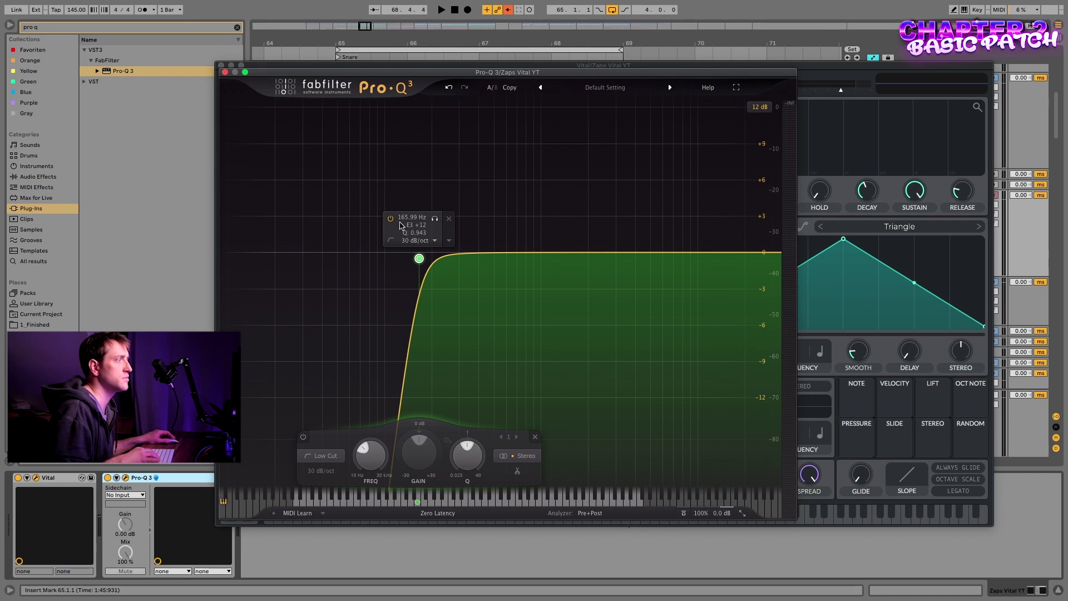
click(224, 72)
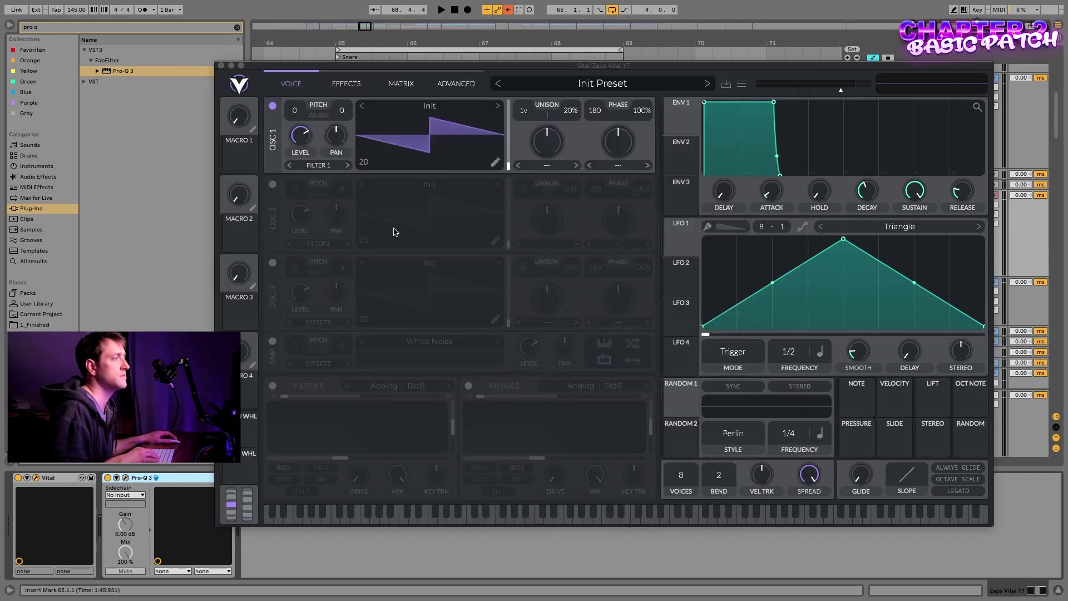
Shift the Vital window slightly and close it to get back to the arrangement
drag(432, 317, 437, 306)
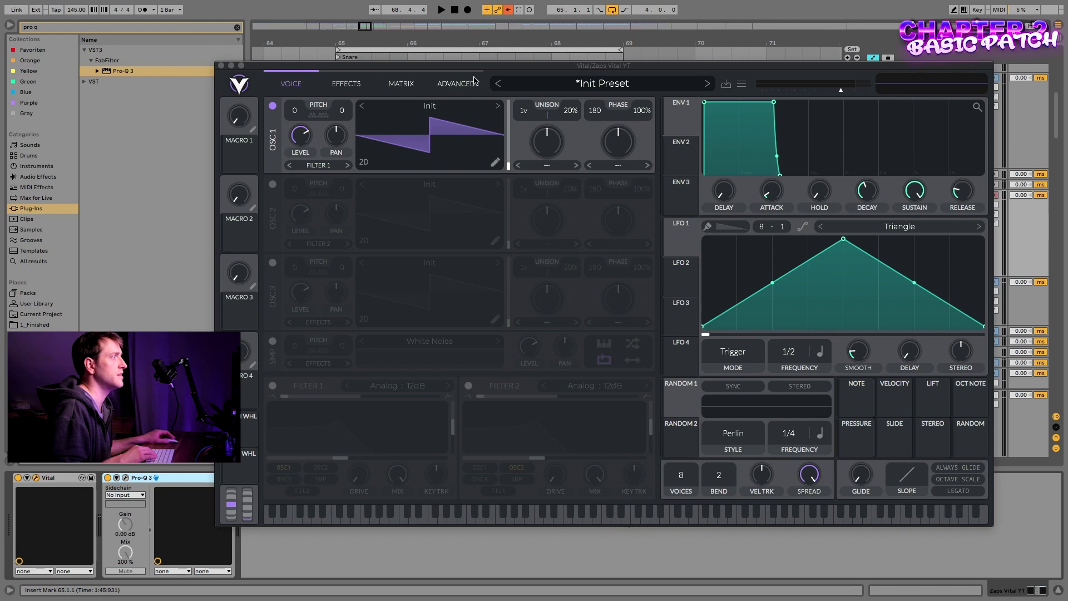
drag(485, 66, 453, 63)
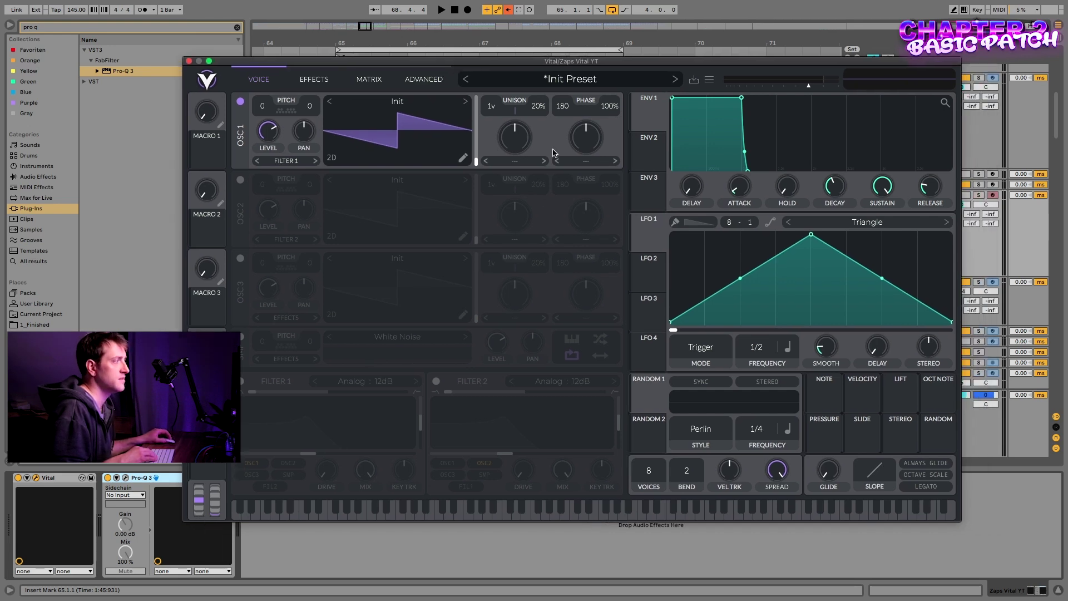
click(189, 61)
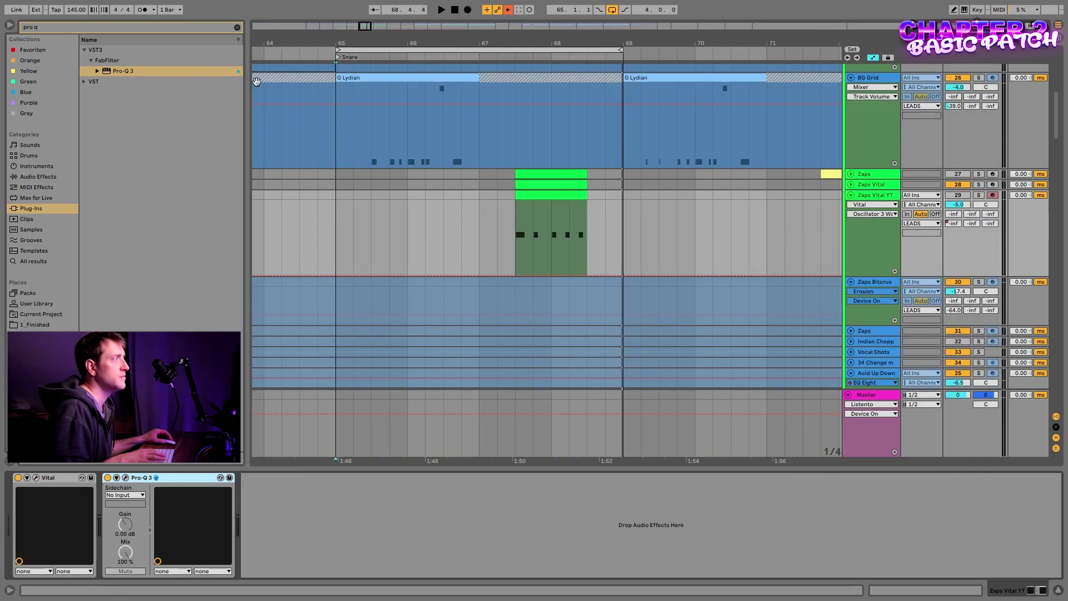
Unfold the Zaps Vital track and show its MIDI clip in the note editor
click(523, 234)
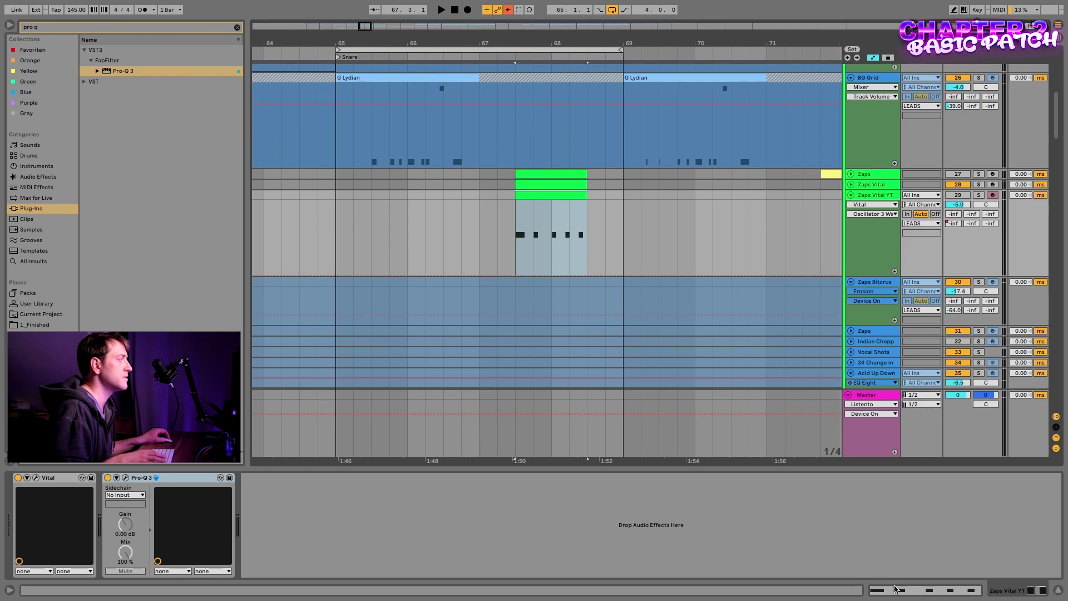
click(850, 185)
click(572, 191)
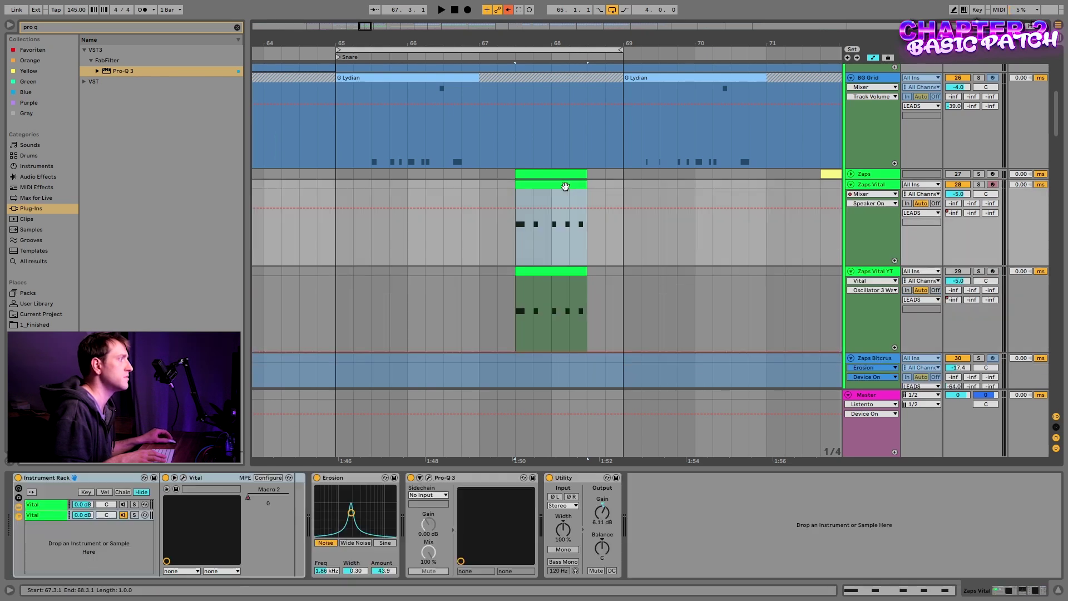
click(519, 242)
key(shift+Tab)
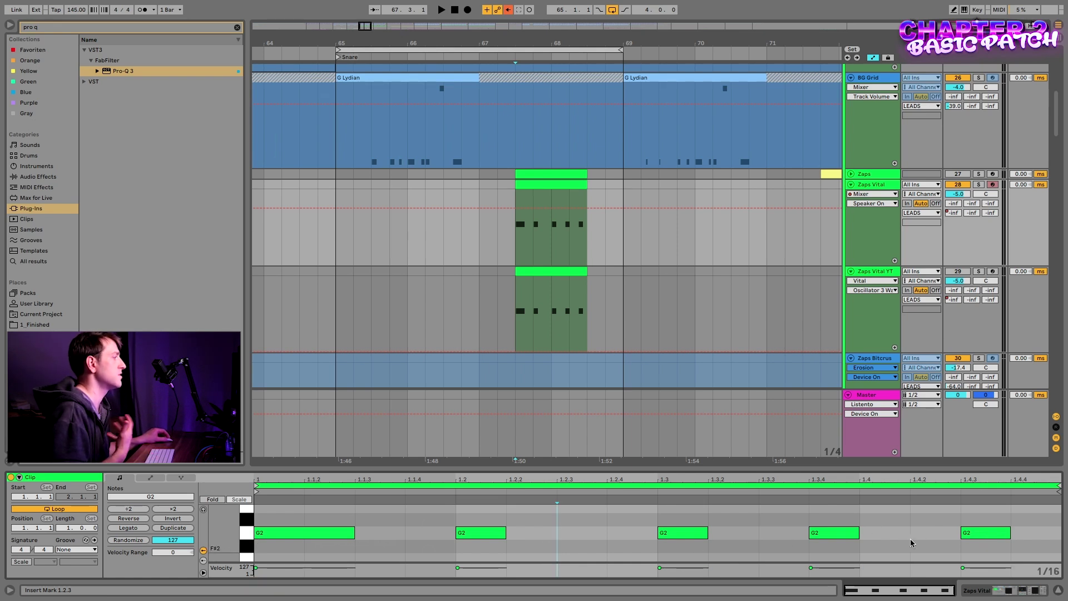
Play the arrangement from the start of the Zaps Vital clip to hear the zap rhythm
click(514, 194)
key(space)
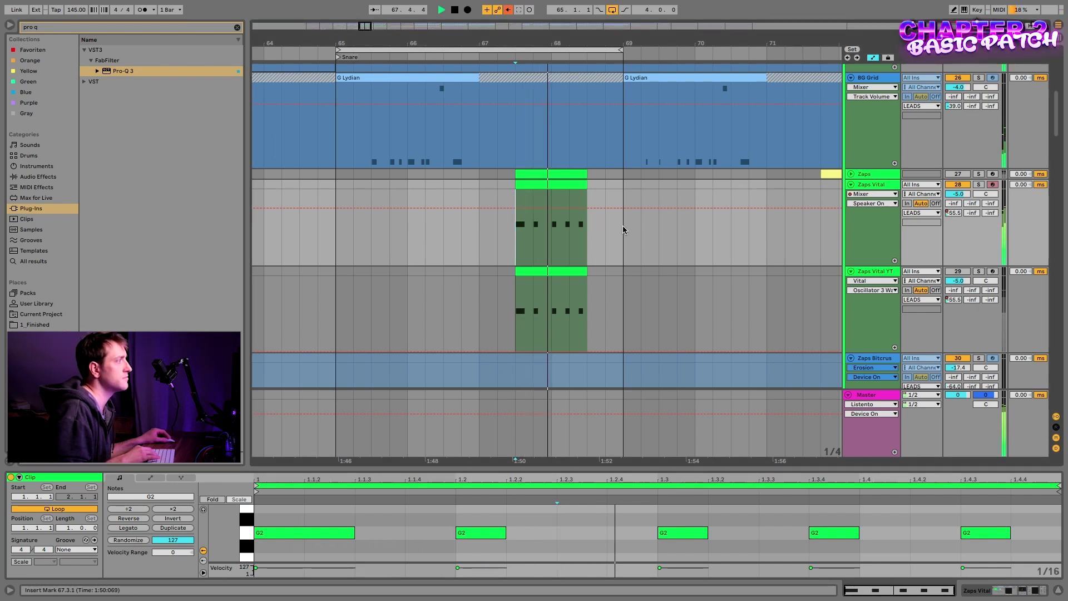
key(space)
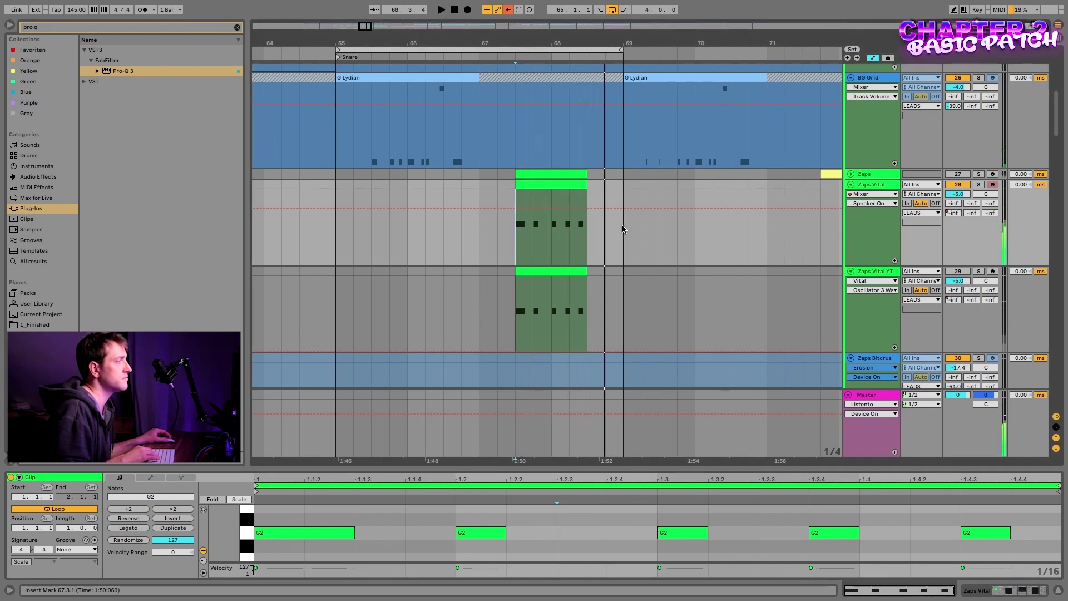
Shift the first three G2 notes of the Zaps Vital clip one sixteenth later, starting at 1.1.2
drag(329, 548, 998, 531)
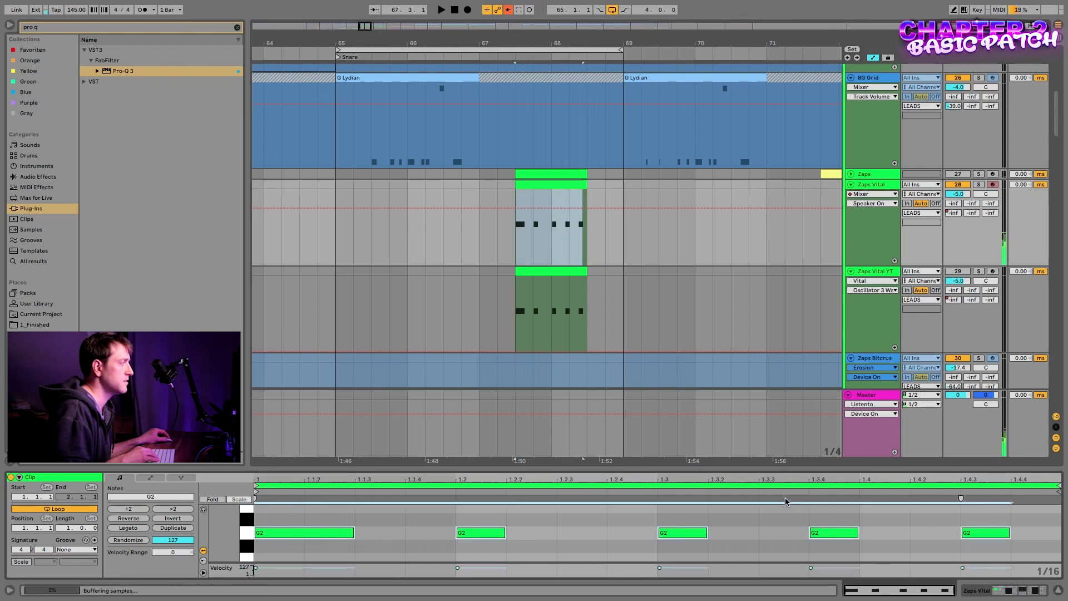
click(341, 548)
drag(329, 551, 715, 528)
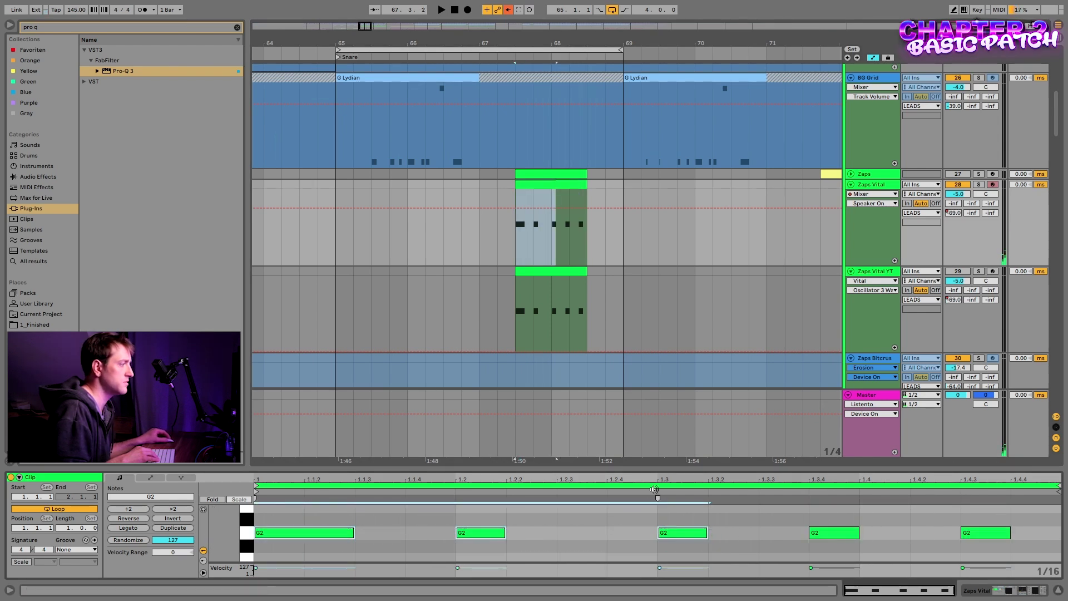
drag(322, 529, 399, 537)
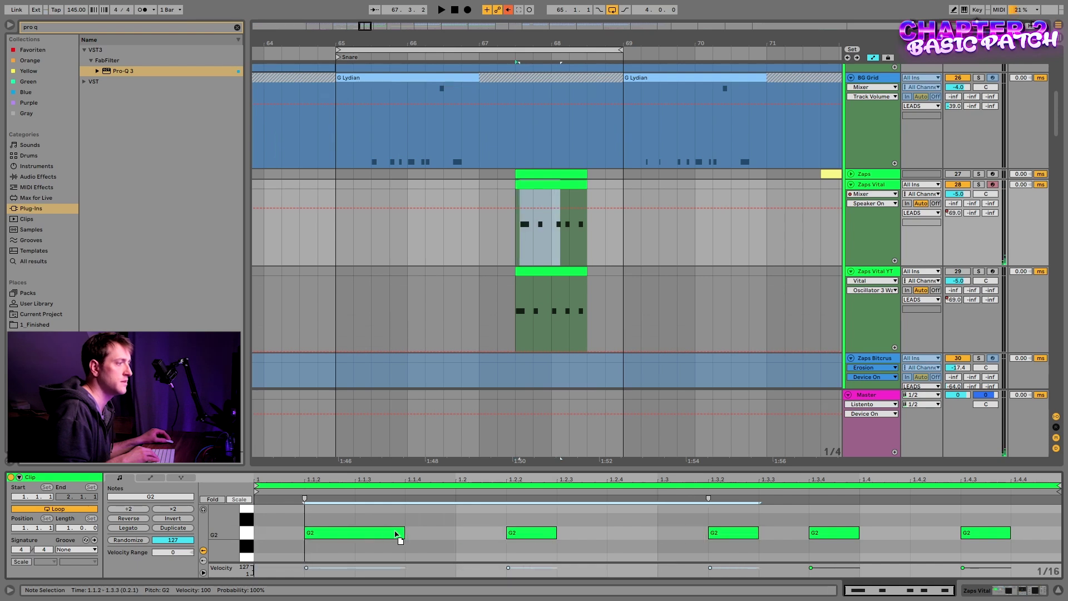
Play the arrangement from just before the Zaps Vital clip to hear the shifted notes
click(498, 239)
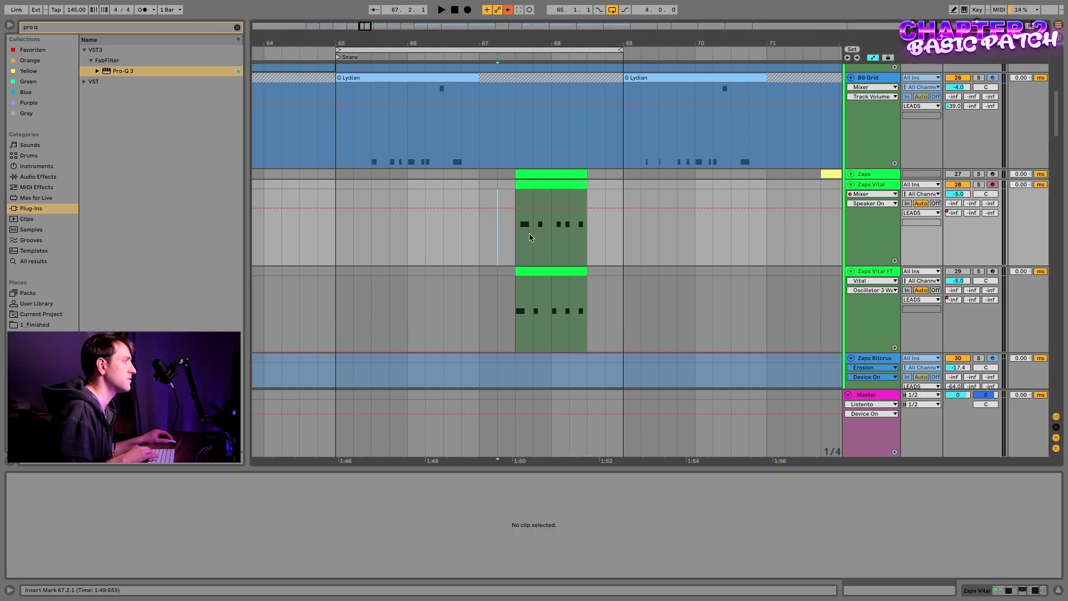
key(space)
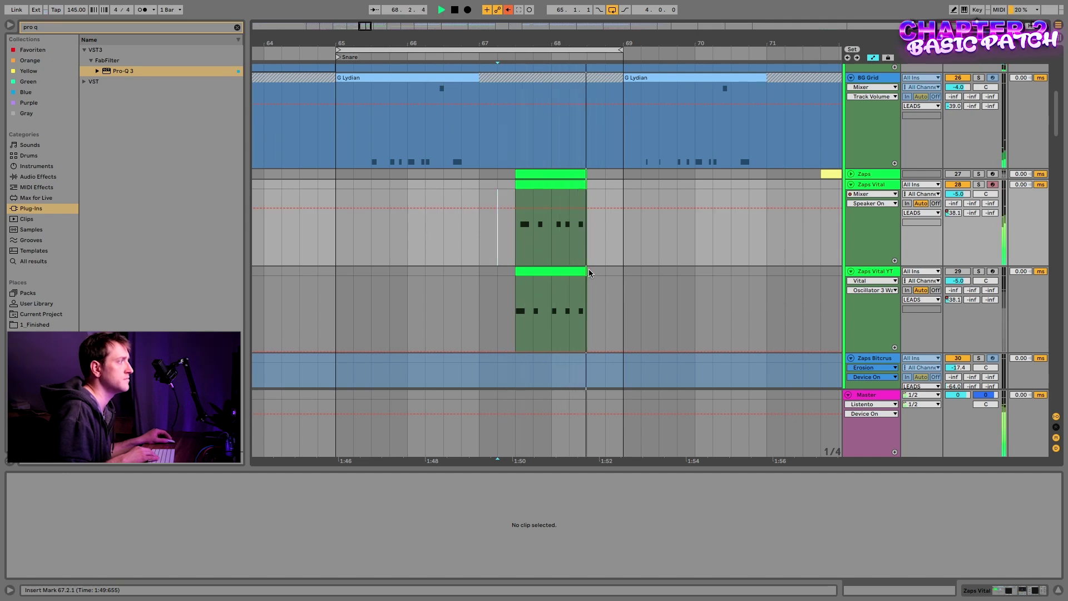
key(space)
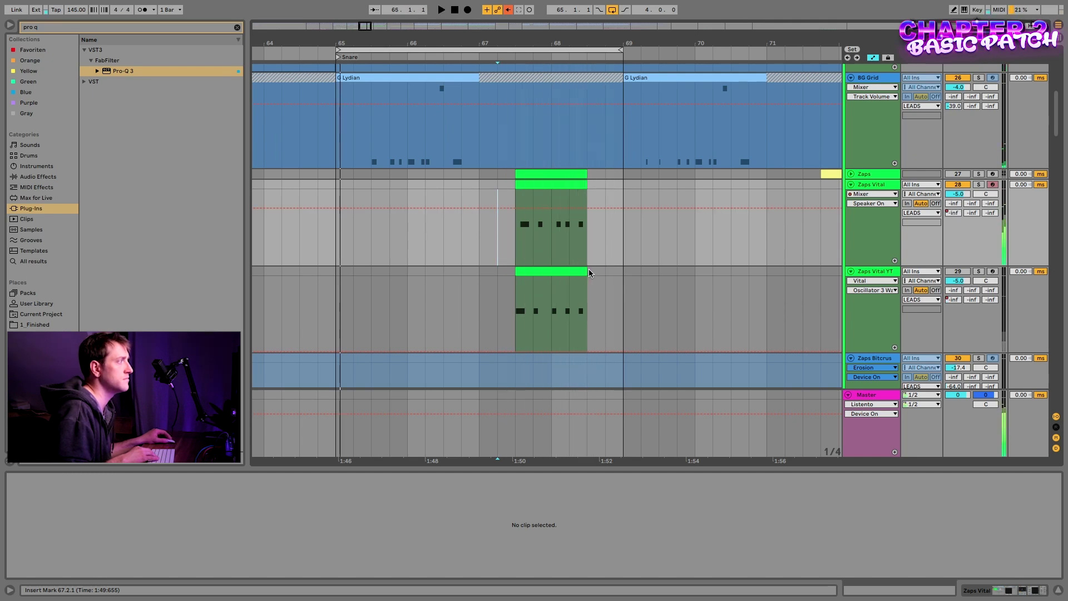
Move the first three G2 notes one sixteenth earlier again, and select the clip's last two notes
click(556, 185)
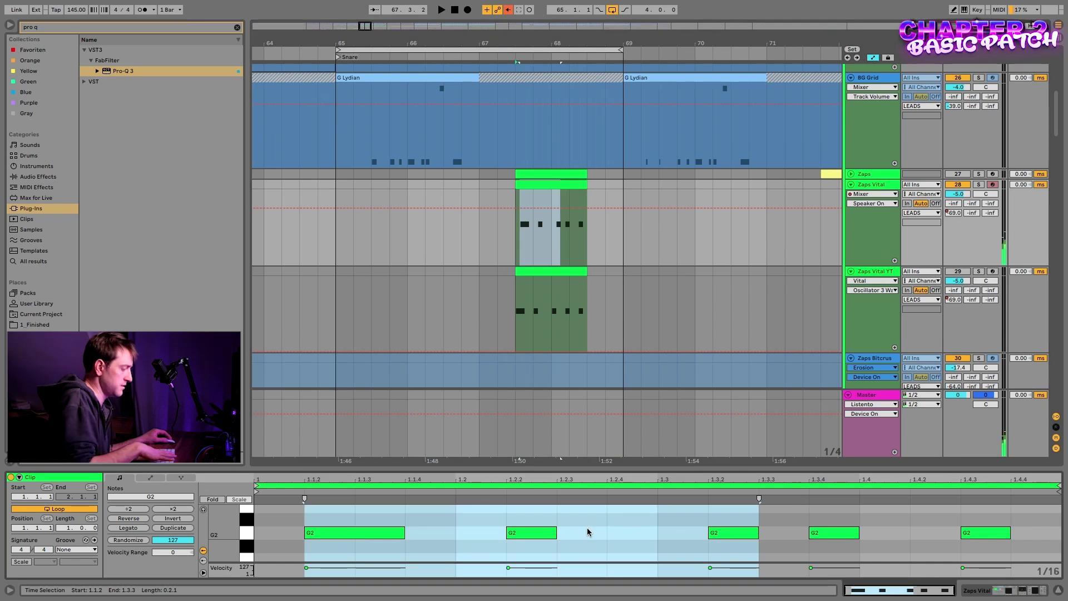
key(Left)
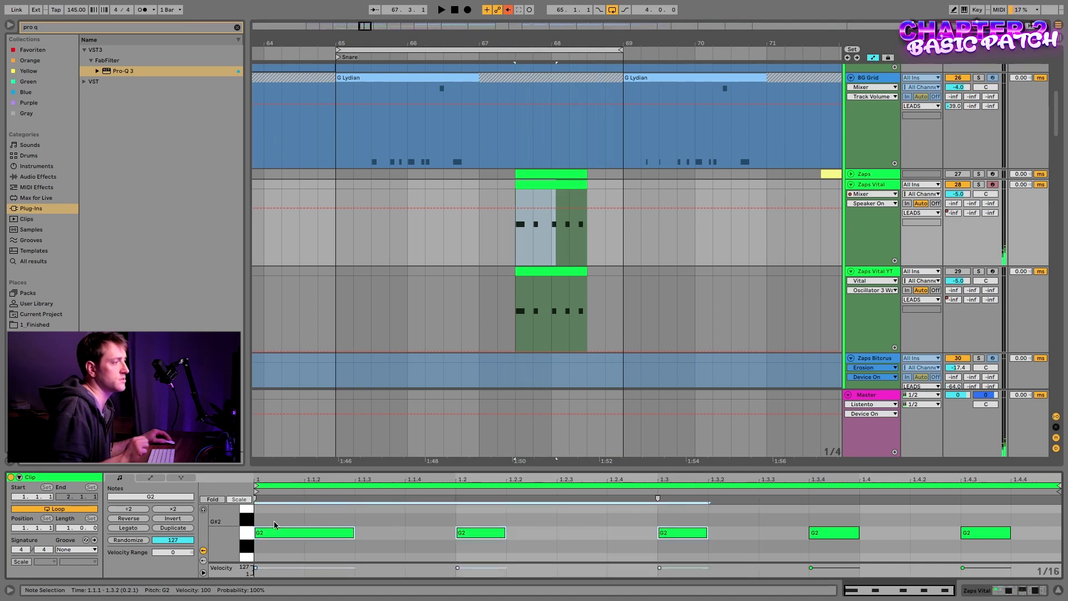
drag(801, 556, 1017, 519)
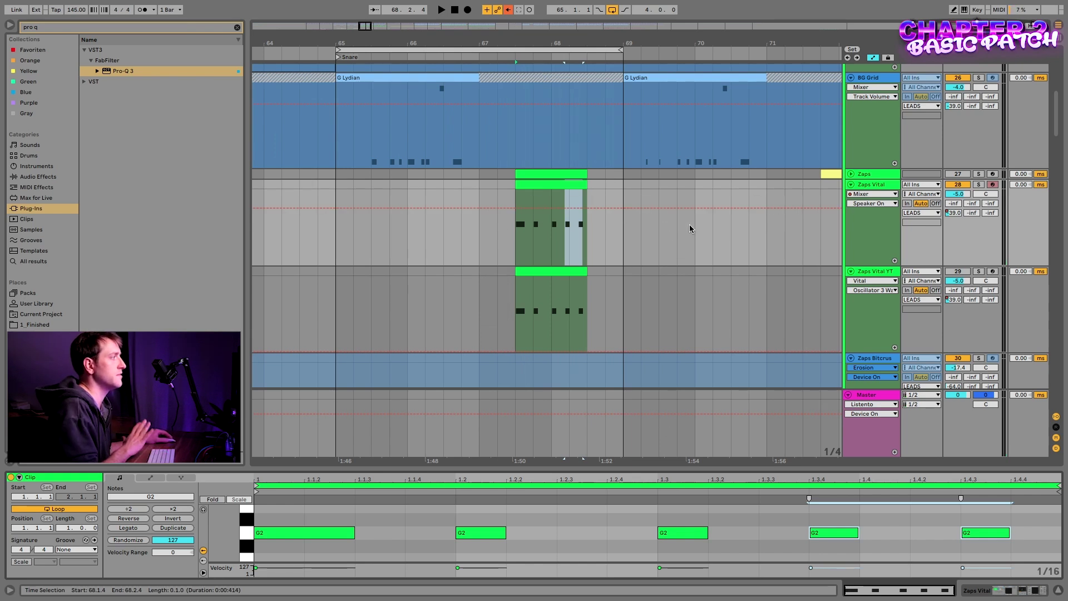
Fold the Zaps Vital track, show the Zaps Vital YT track's devices and reopen its Vital synth in a convenient position
click(353, 243)
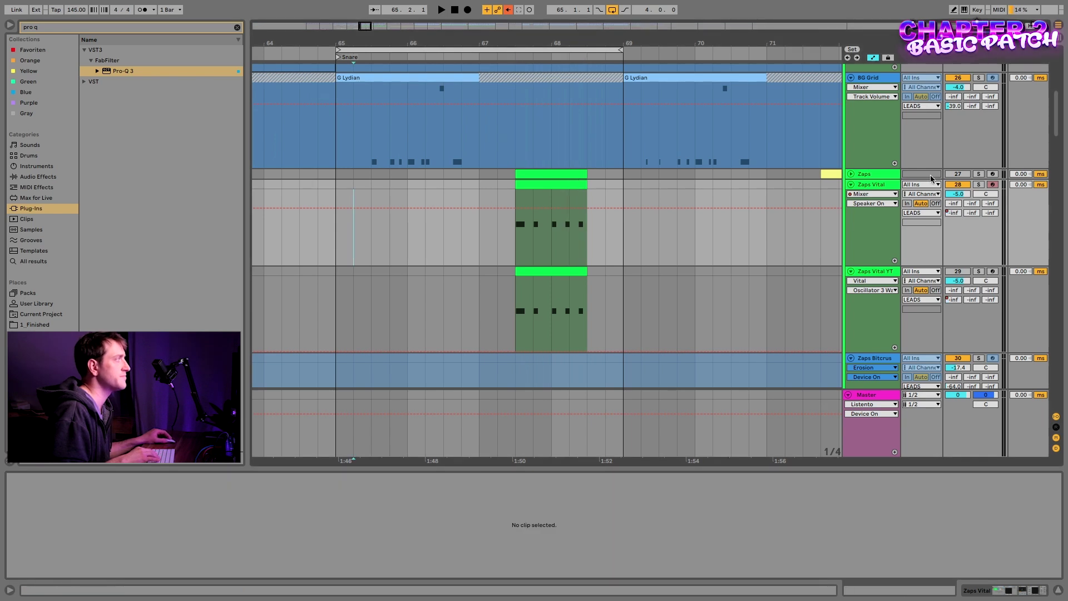
click(851, 185)
click(897, 198)
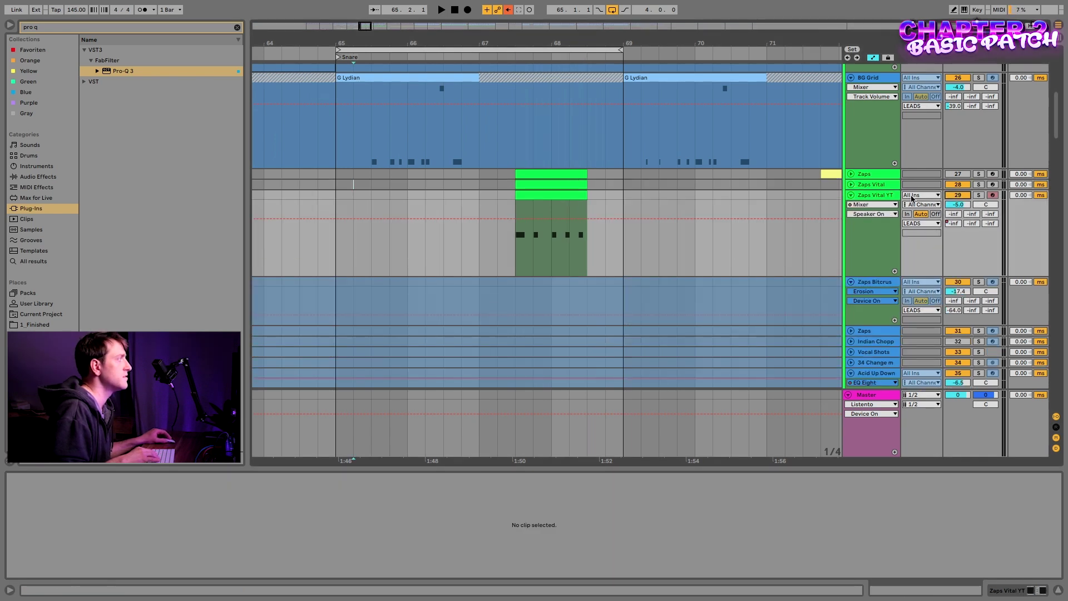
click(1018, 591)
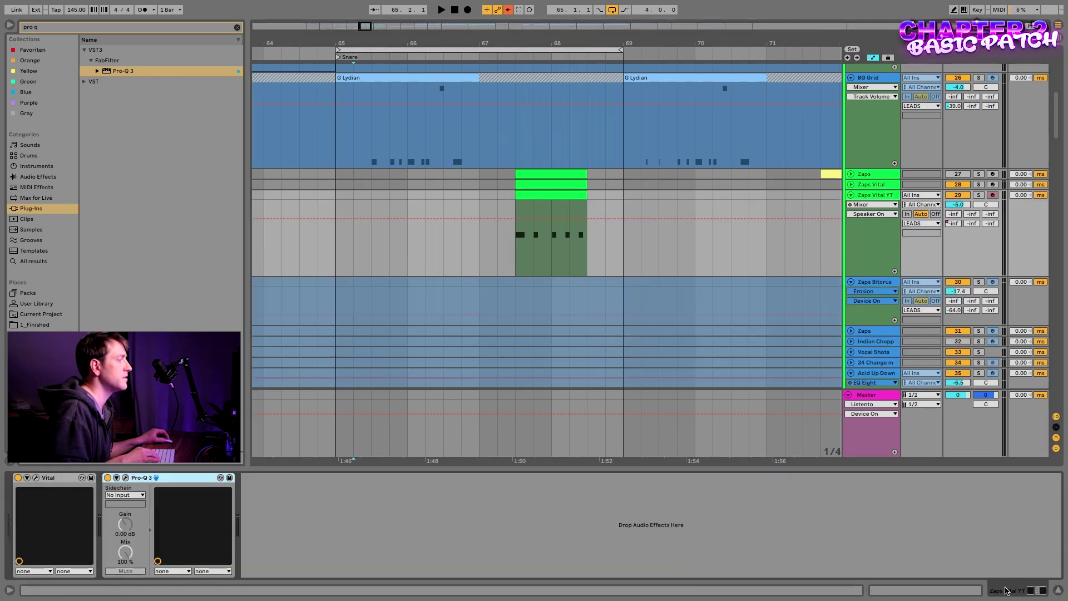
click(36, 478)
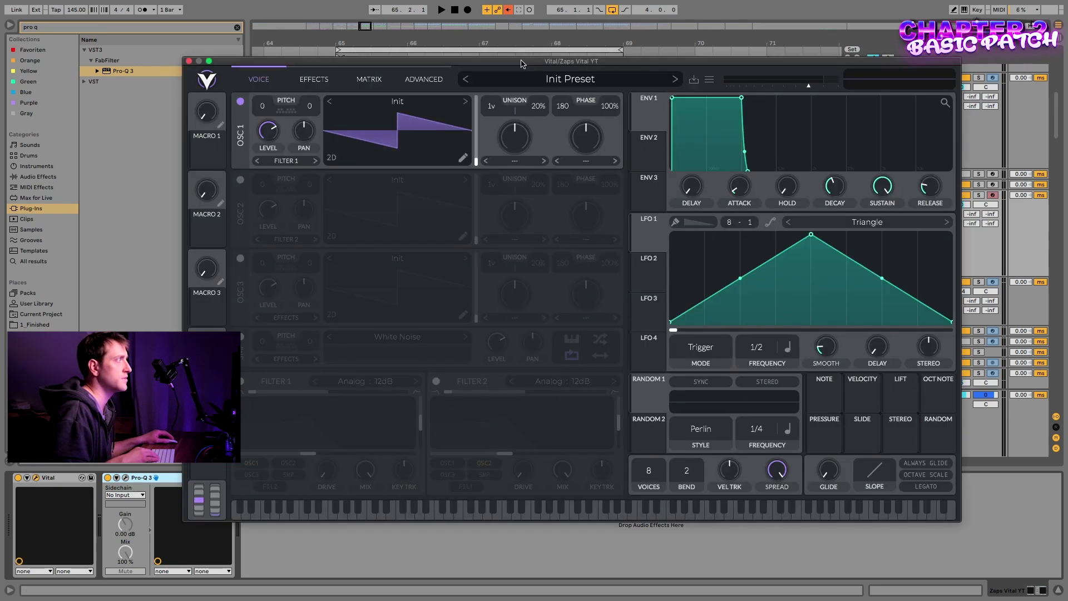
drag(523, 62, 575, 105)
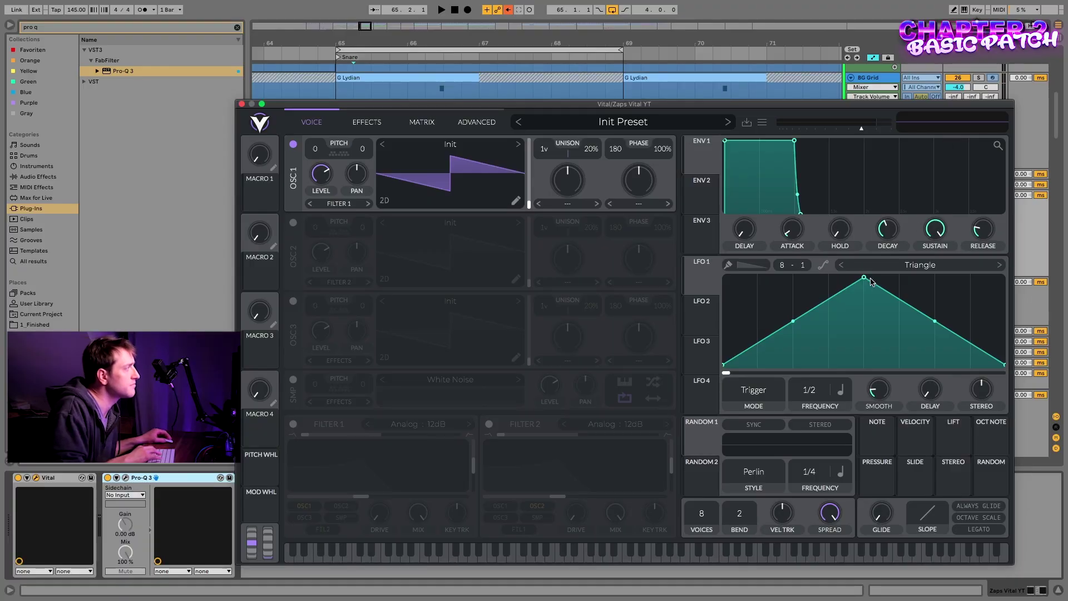
Invert LFO 1's triangle into a V shape and assign it to oscillator 1's pitch, adjusting the modulation amount
drag(870, 280, 865, 366)
drag(724, 365, 724, 277)
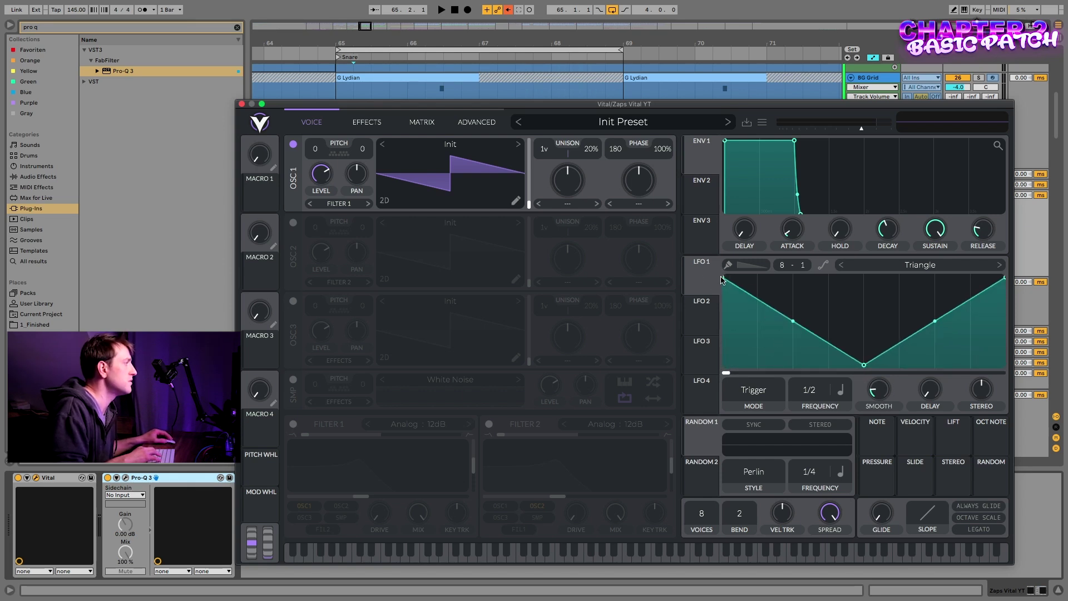
drag(701, 279, 315, 158)
mouse_move(315, 165)
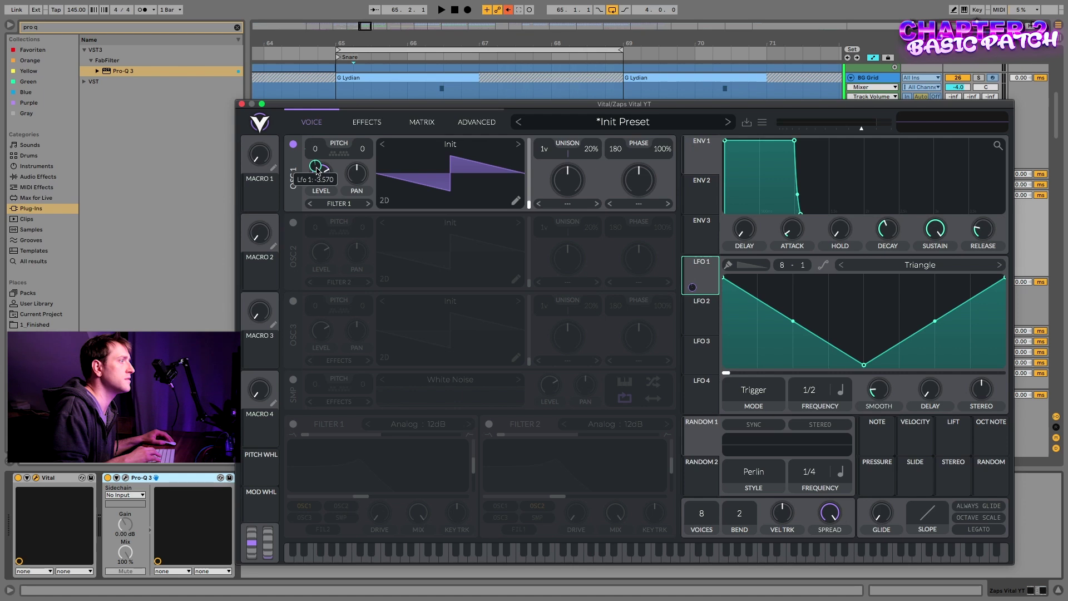
drag(315, 167, 317, 156)
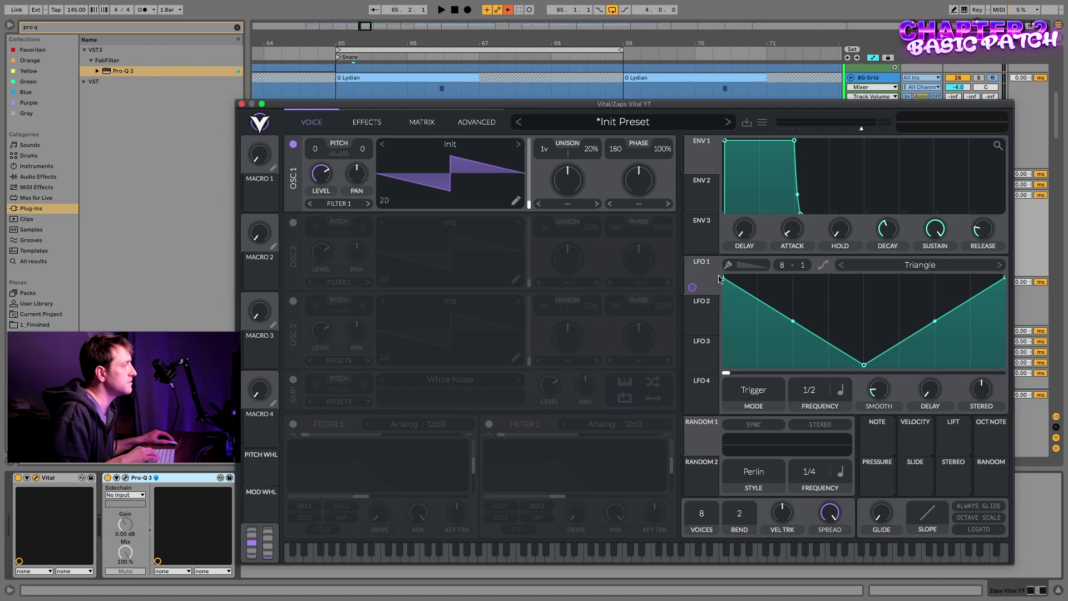
Bend both slopes of LFO 1 into a rounded U shape and set its frequency to 0.425 secs
drag(799, 330, 777, 356)
drag(939, 326, 963, 359)
right_click(809, 394)
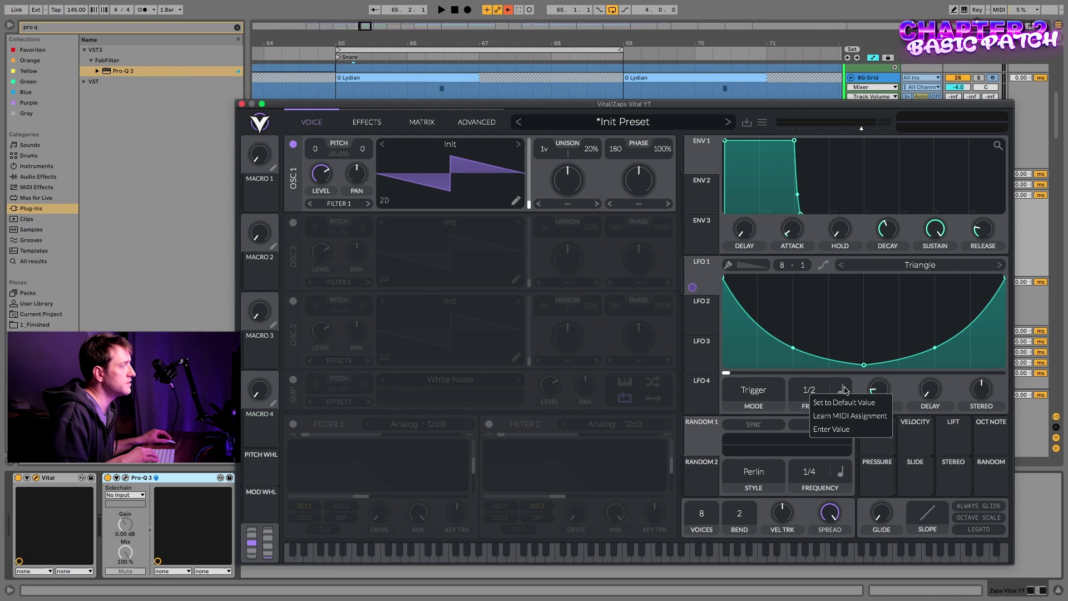
click(843, 392)
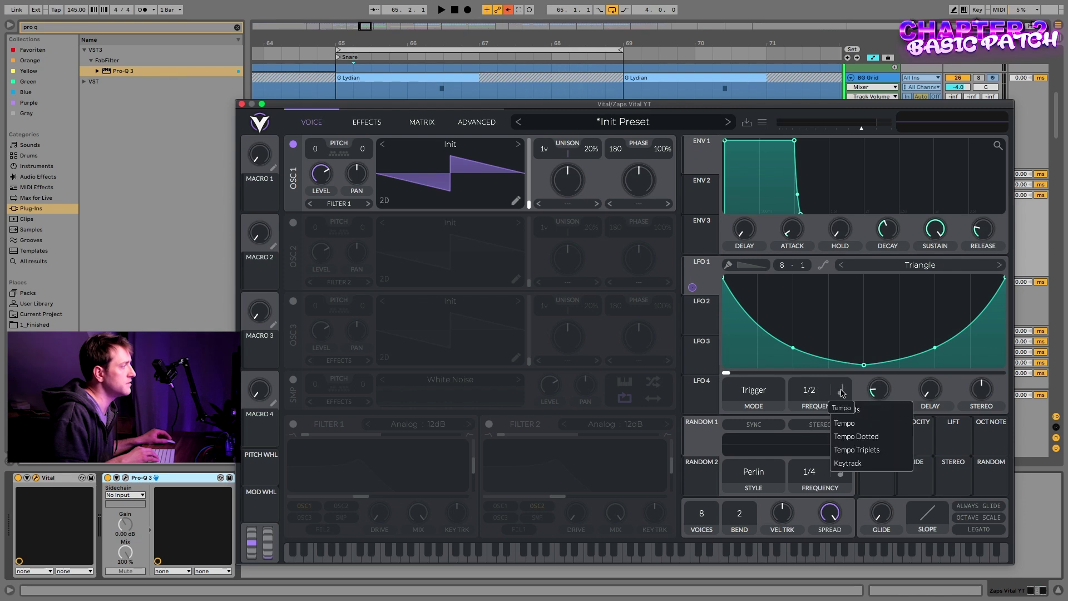
click(856, 415)
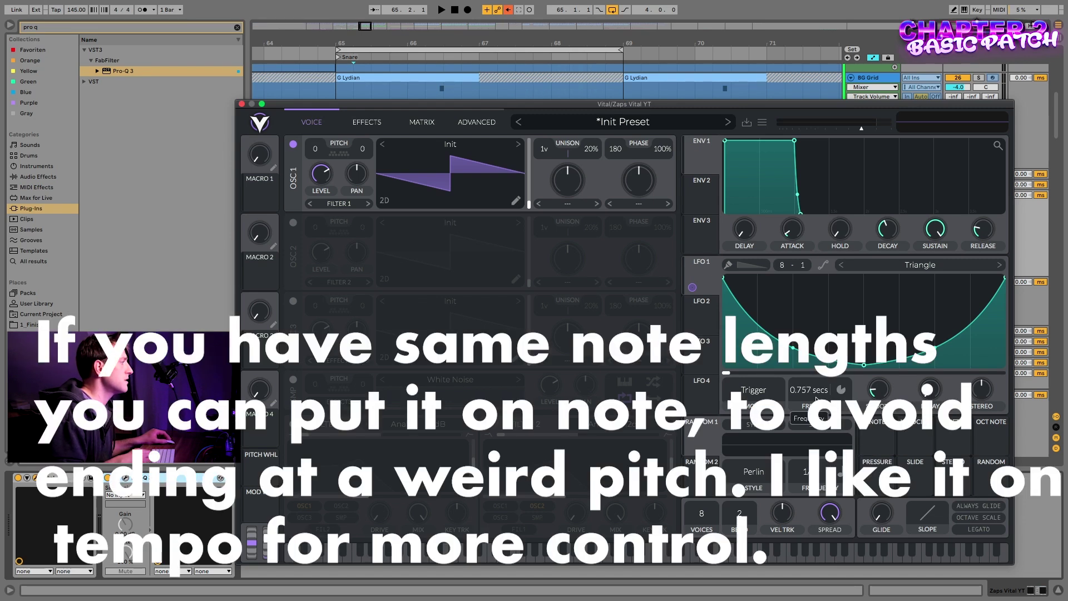
drag(823, 393, 823, 423)
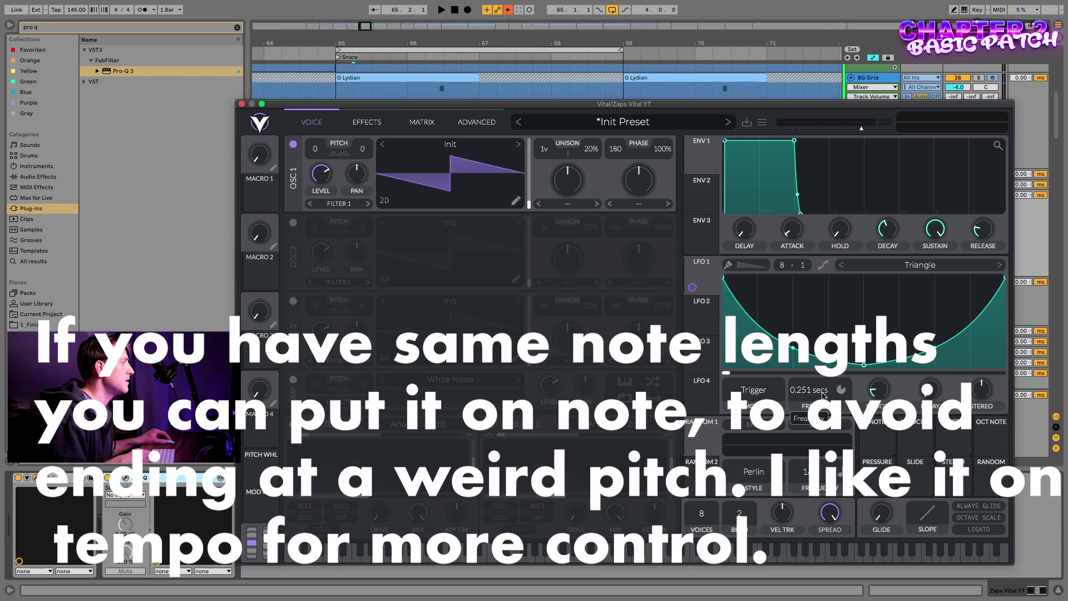
scroll(823, 397, down, 1)
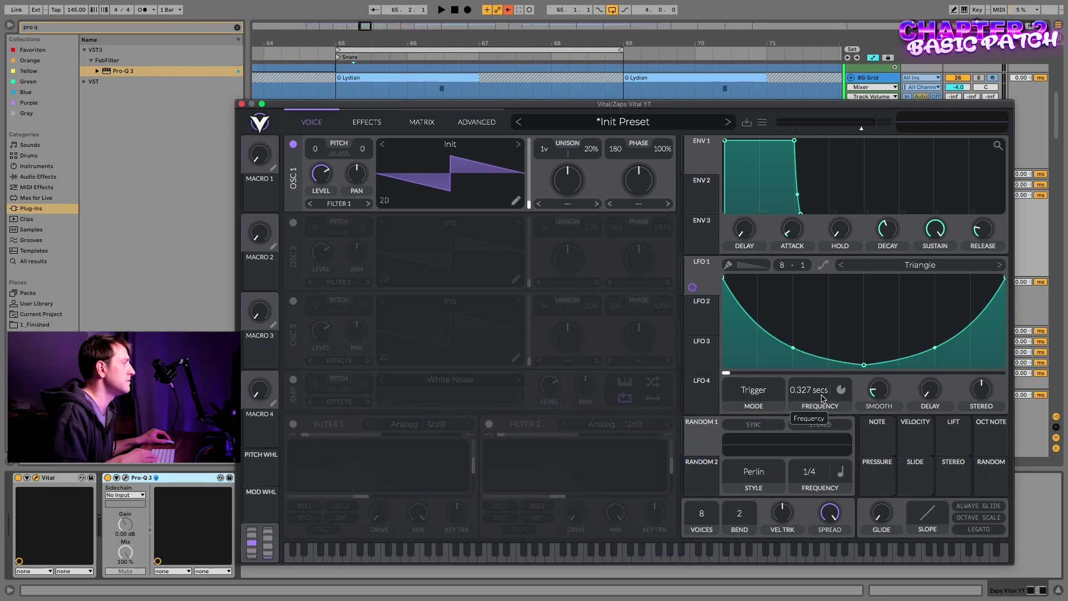
Lower LFO 1's smoothing to its minimum and set oscillator 1's phase randomization to 0%
mouse_move(883, 405)
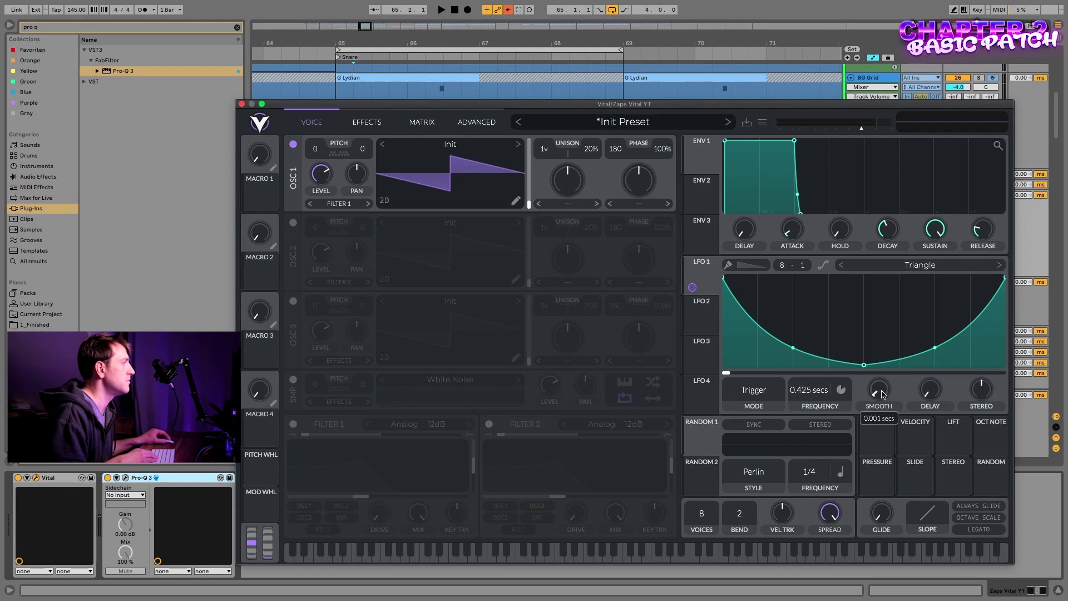
scroll(662, 155, down, 1)
drag(660, 160, 661, 301)
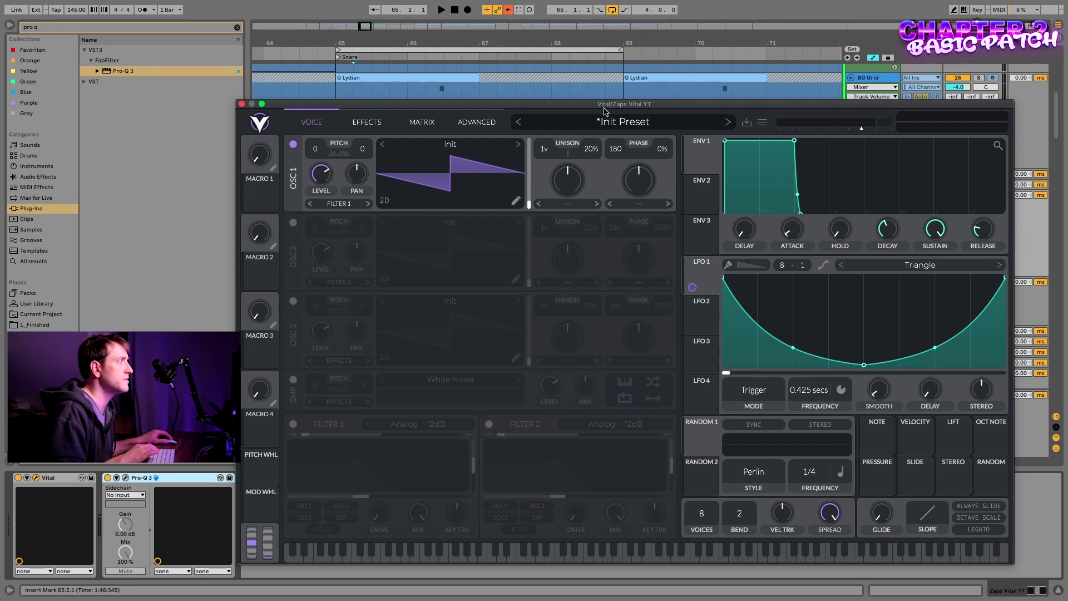
drag(663, 154, 652, 177)
Loop the one-bar Zaps Vital YT clip and start playback with the Vital window in view
drag(599, 106, 547, 300)
click(558, 199)
key(ctrl+l)
drag(544, 304, 588, 100)
key(space)
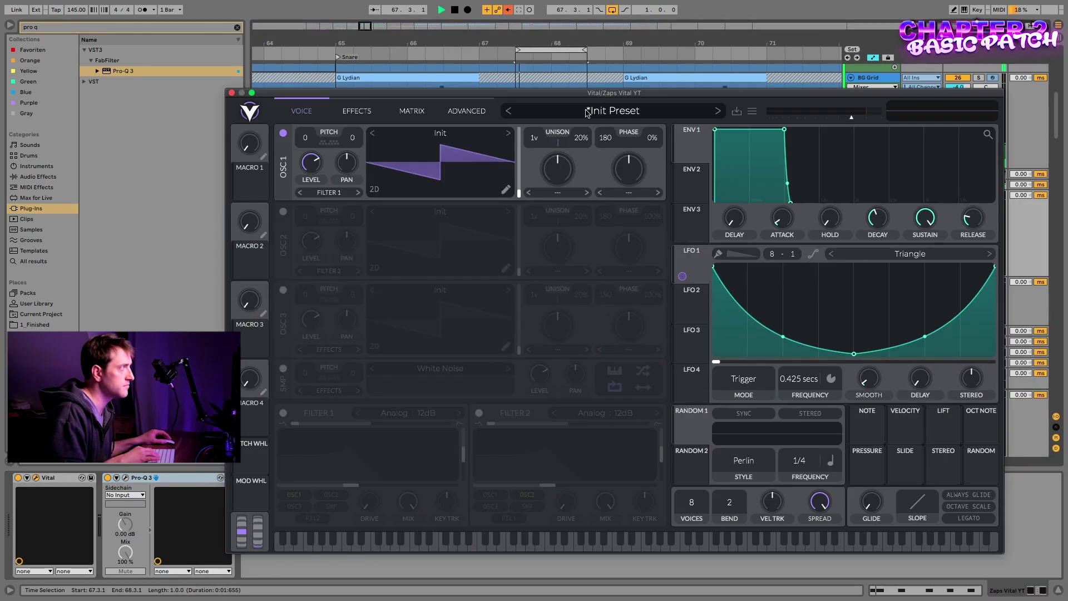
Audition the looped clip in short passes and transpose oscillator 1 to -12 semitones
drag(557, 93, 566, 114)
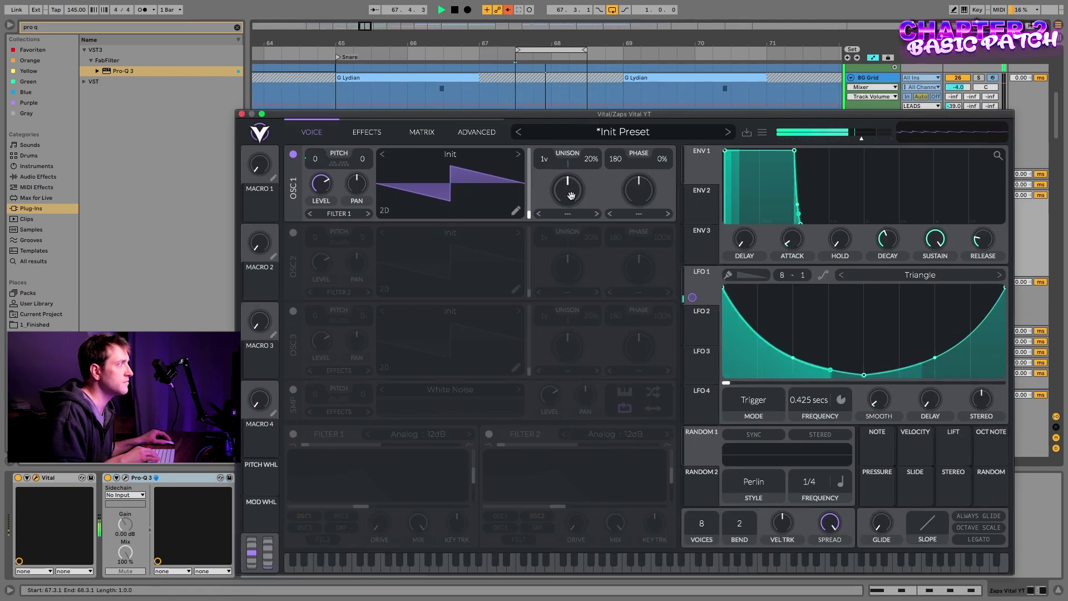
key(space)
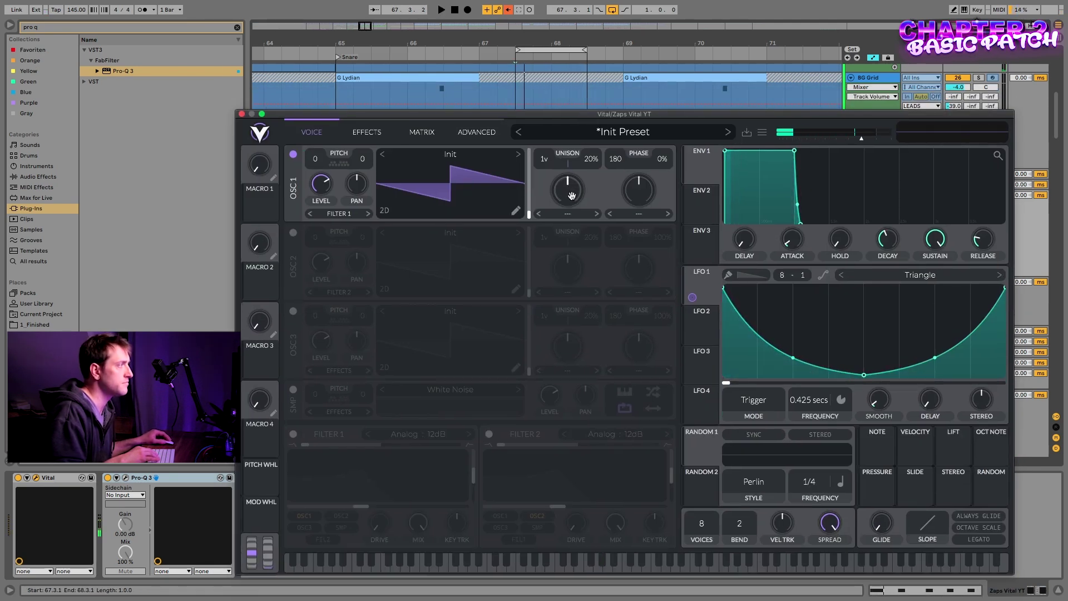
key(space)
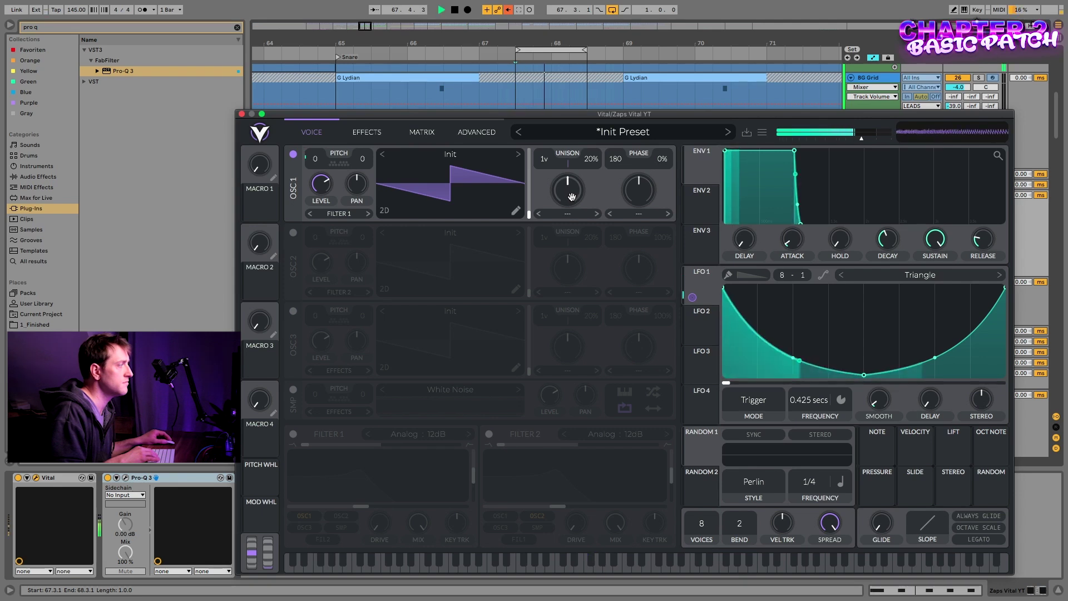
key(space)
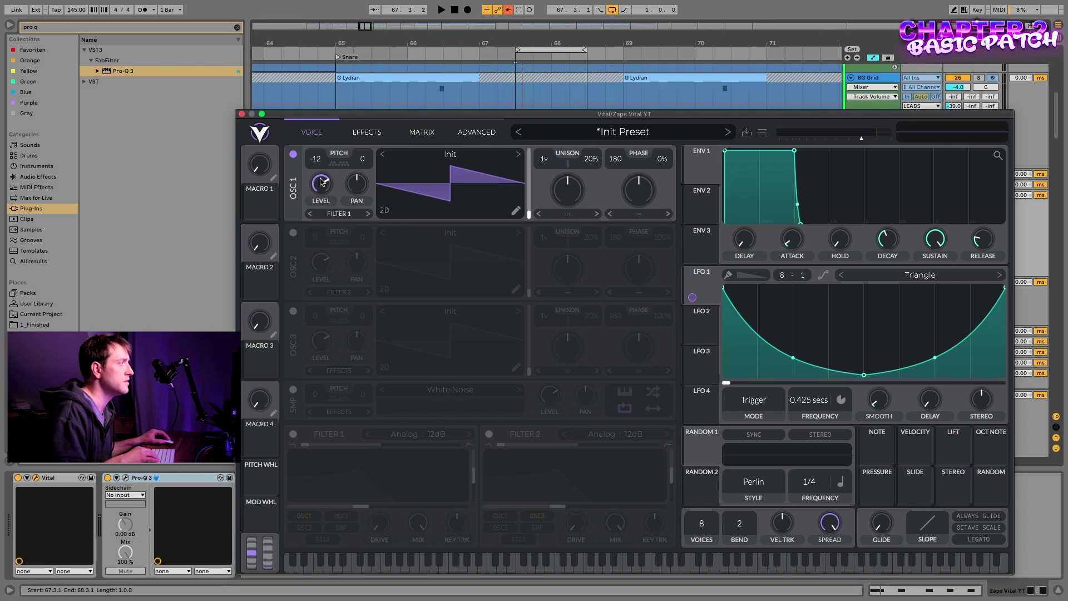
drag(545, 110, 536, 164)
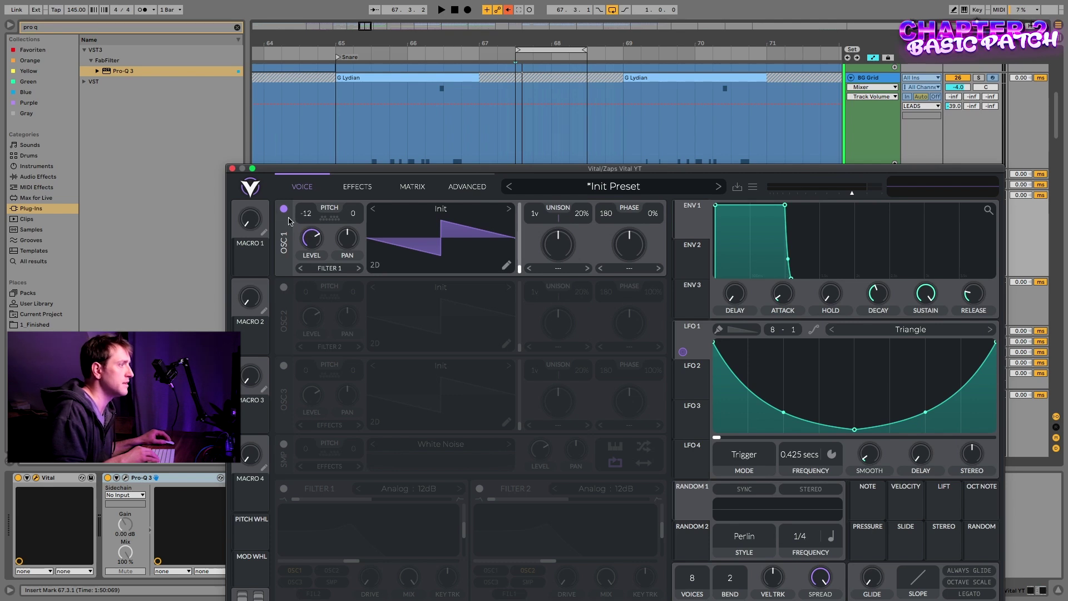
Set oscillator 1's unison to 2 voices with 30% detune and audition the loop
drag(305, 237, 305, 262)
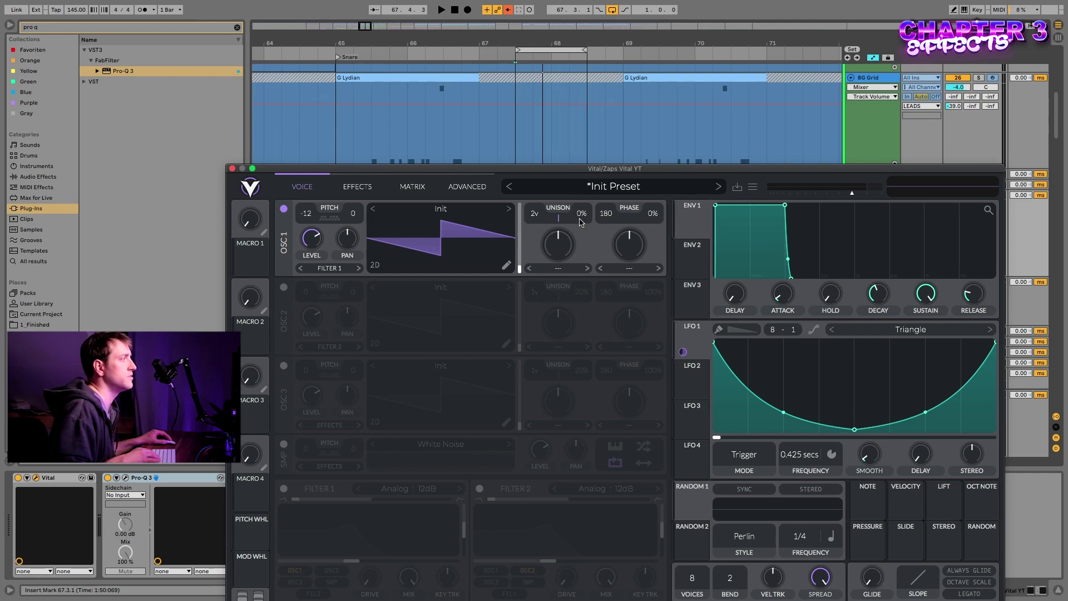
drag(582, 217, 600, 141)
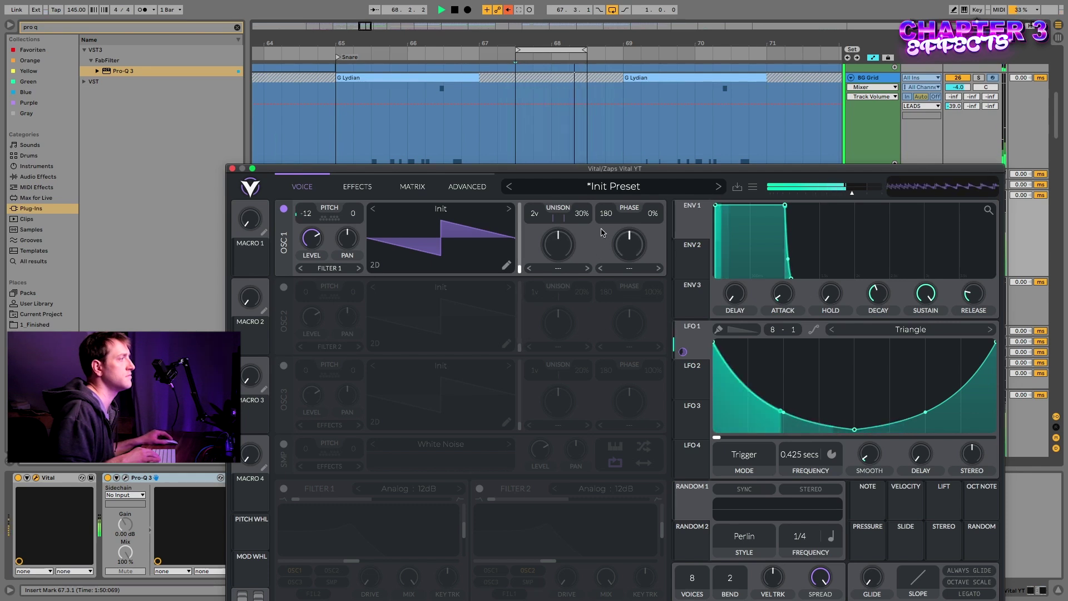
key(space)
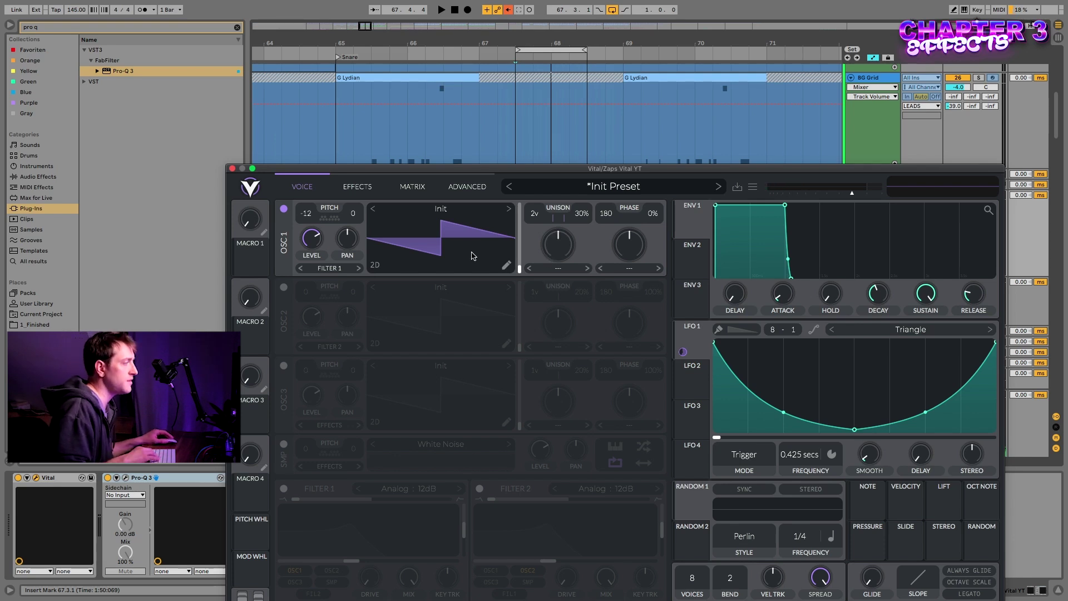
Enable Vital's Distortion effect and place it ahead of the Delay in the effects chain
drag(493, 170, 517, 70)
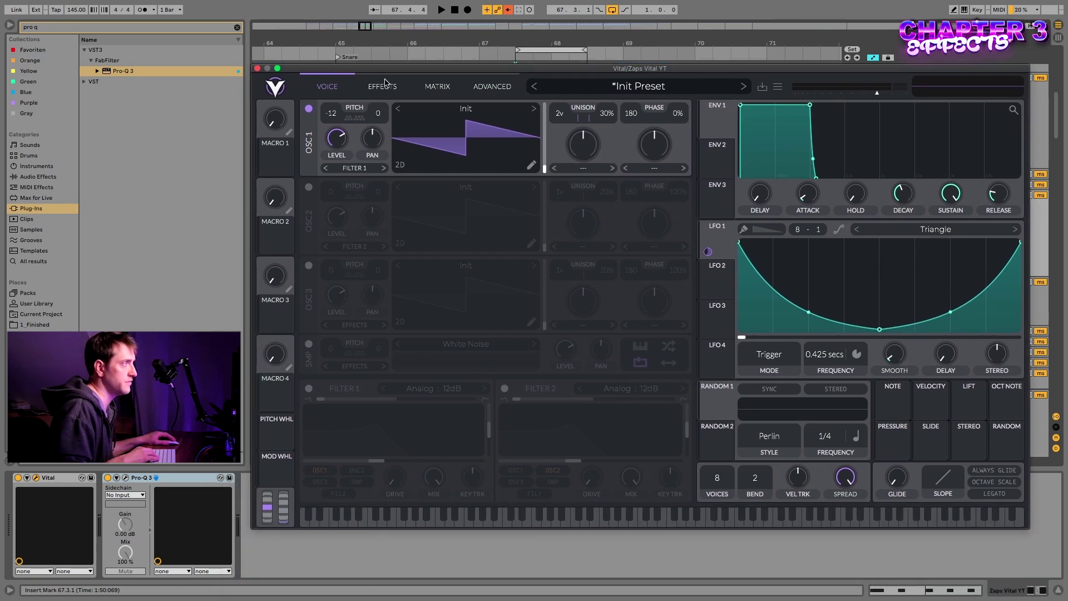
click(383, 89)
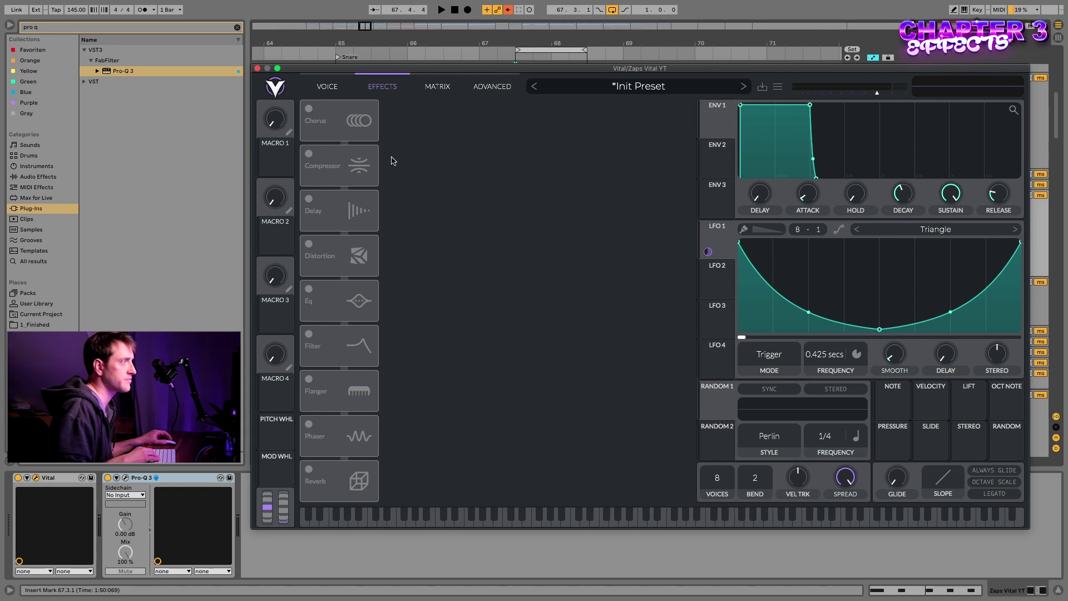
click(309, 245)
drag(341, 258, 343, 211)
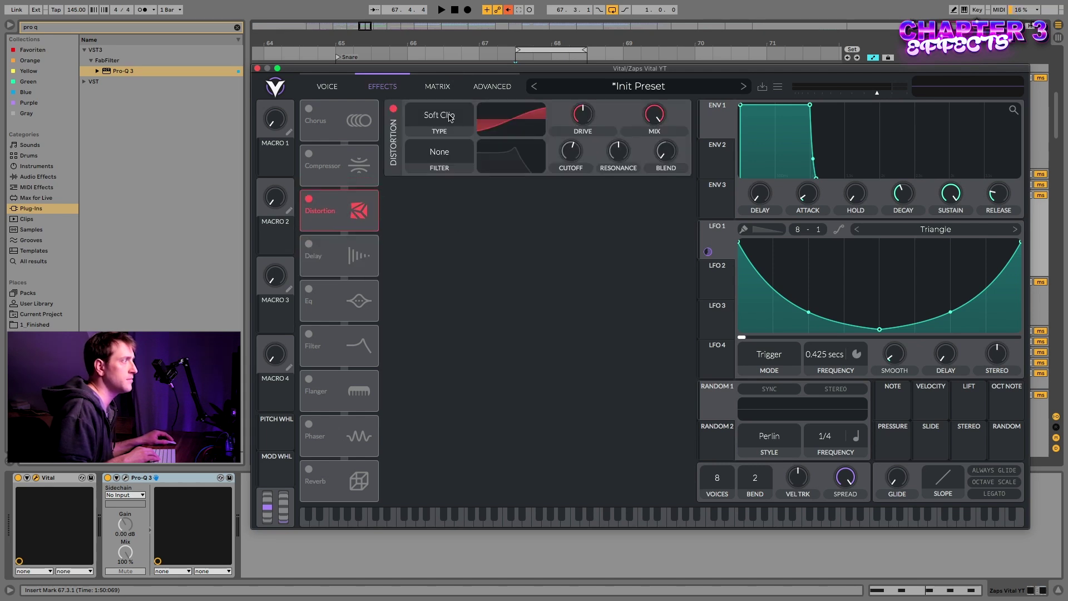
Set the distortion type to Bit Crush, lower its mix to about 0.31 and raise its drive
click(451, 119)
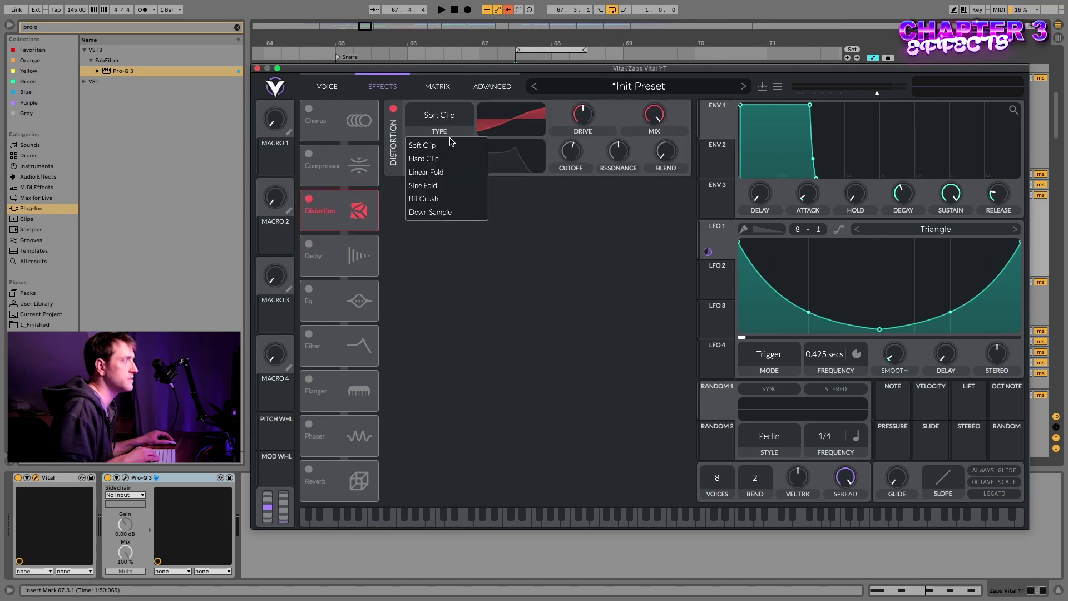
click(427, 200)
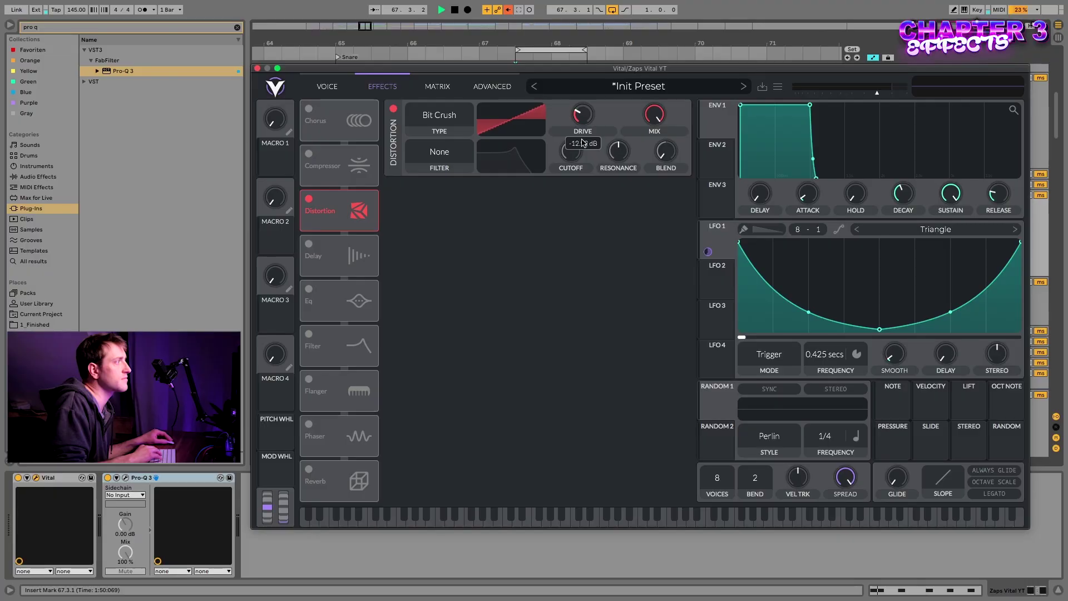
drag(649, 116, 660, 197)
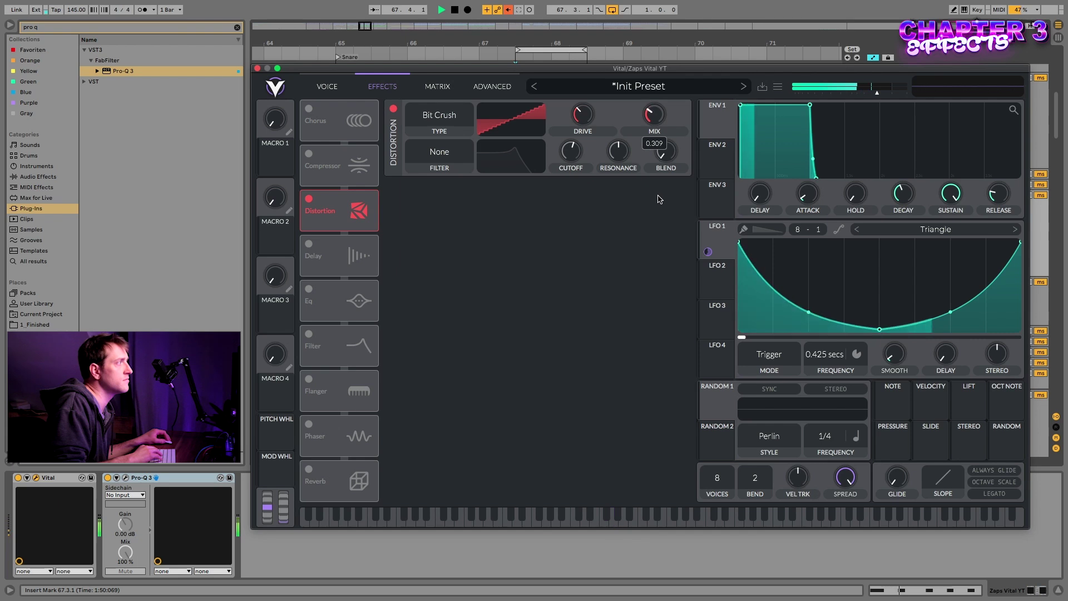
drag(589, 121, 591, 103)
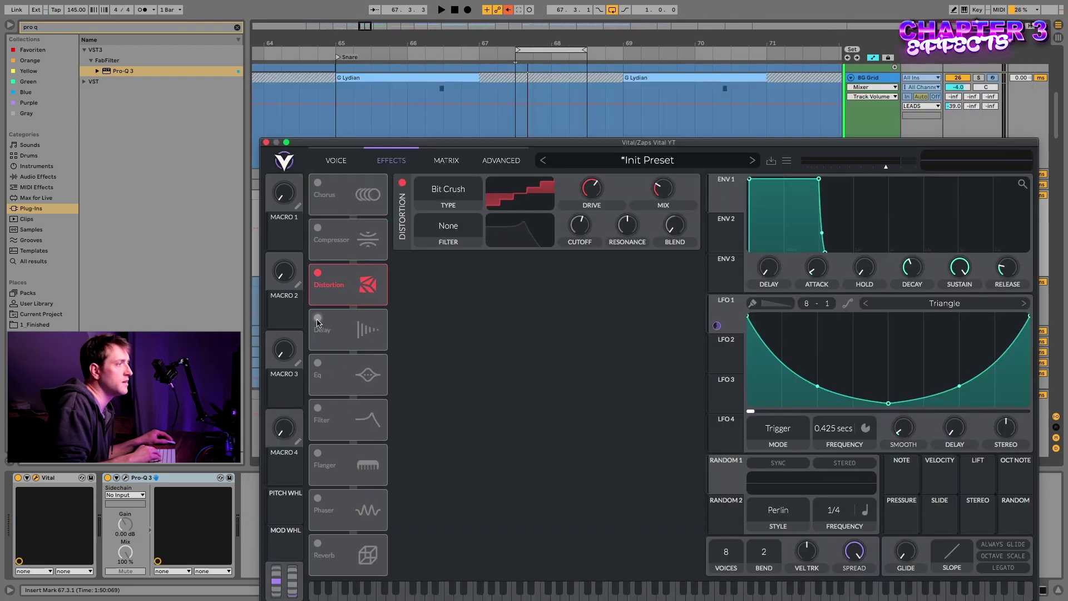
Enable the Delay effect and set its frequency to a dotted 1/8
click(318, 319)
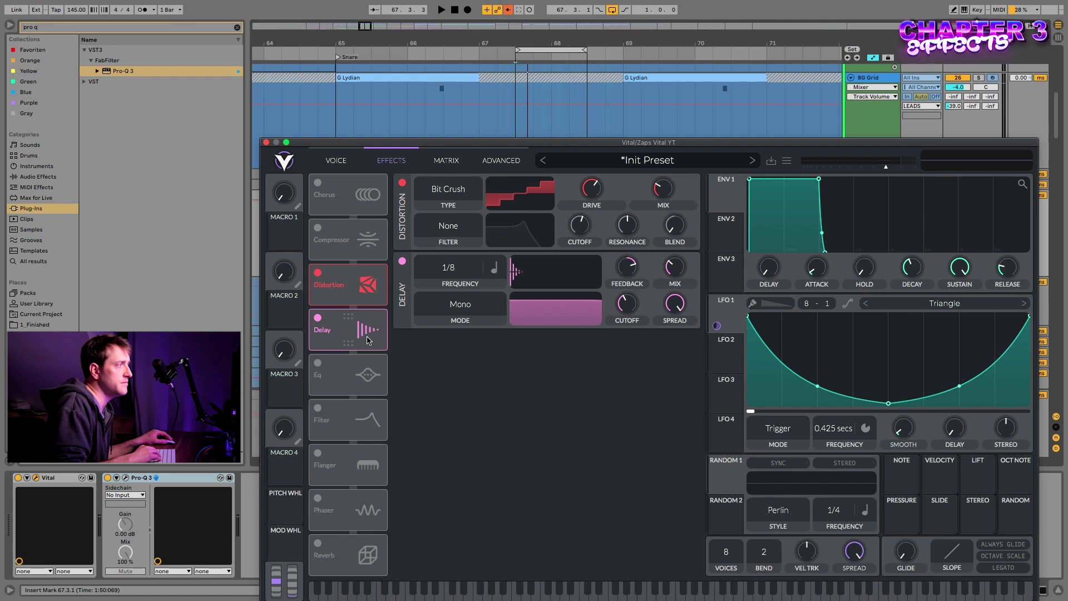
click(494, 268)
click(509, 313)
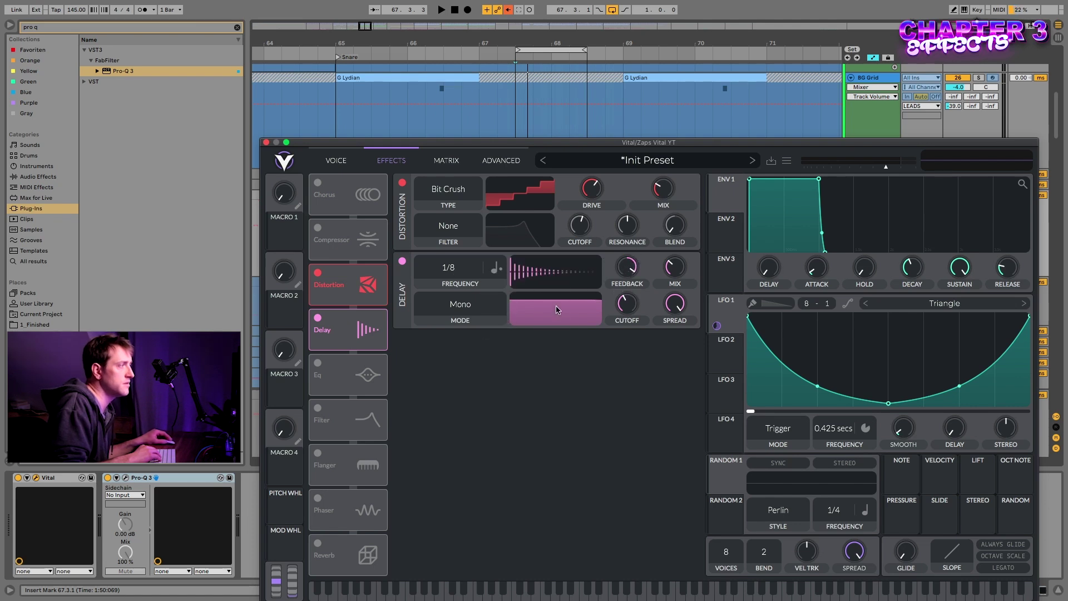
Narrow the delay's filter band by reducing its spread, audition the loop and lower the delay feedback
drag(565, 341, 560, 352)
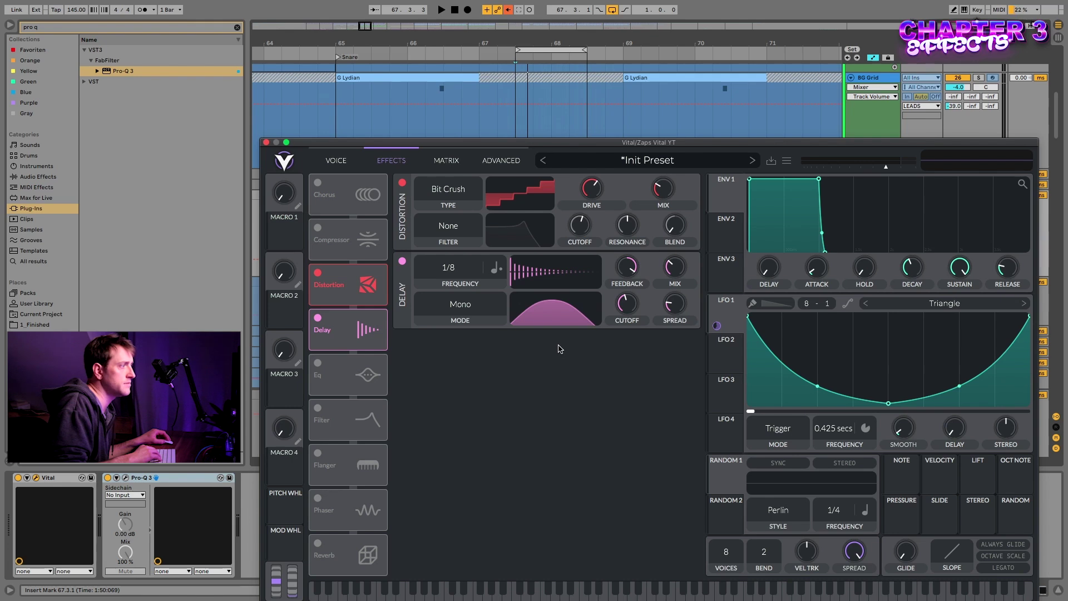
key(space)
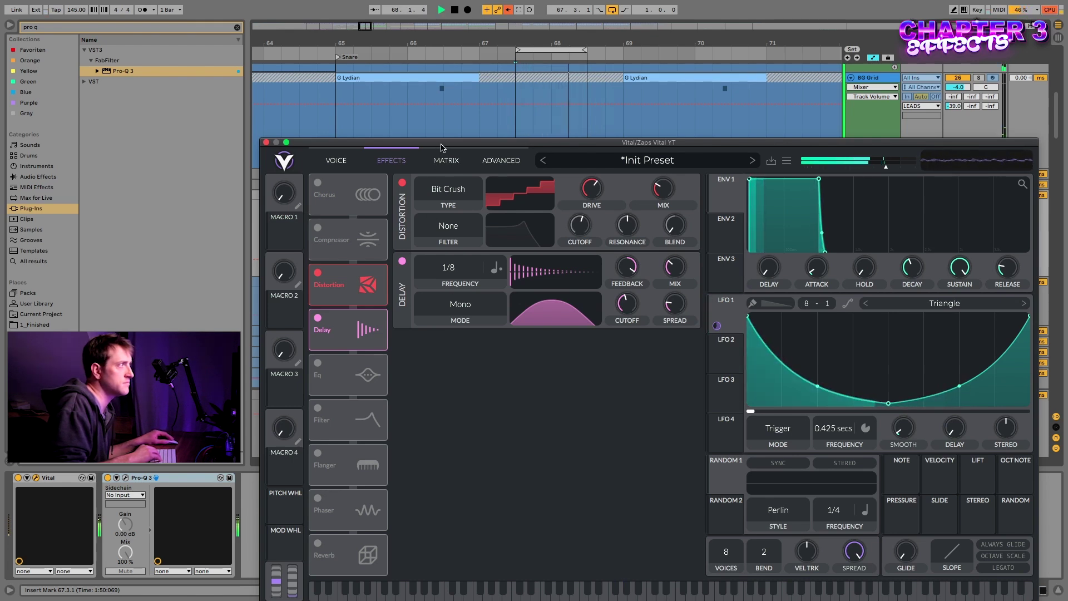
key(space)
drag(441, 147, 446, 115)
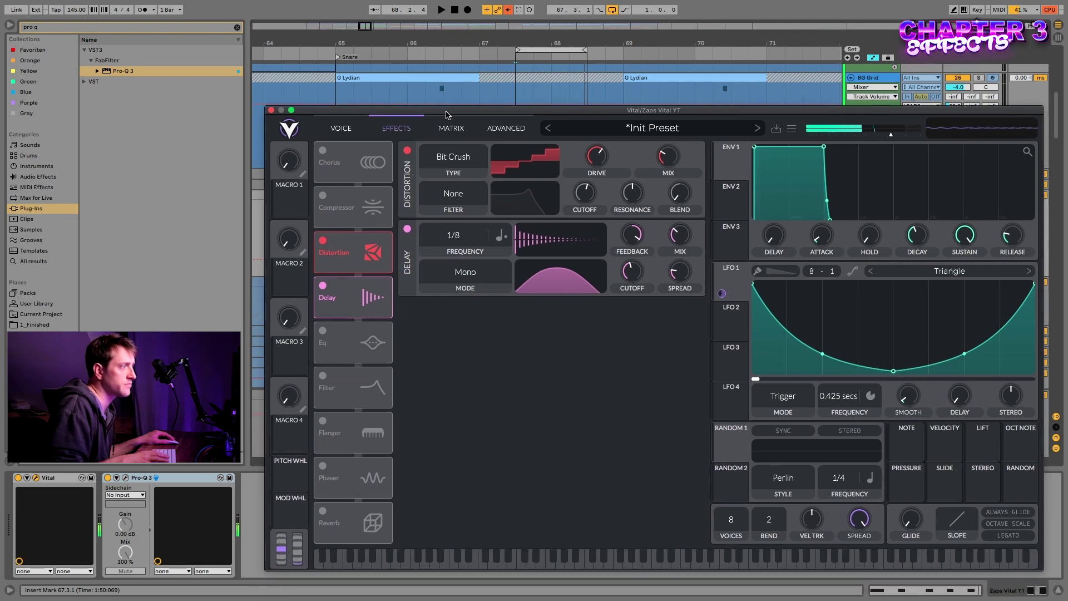
mouse_move(635, 240)
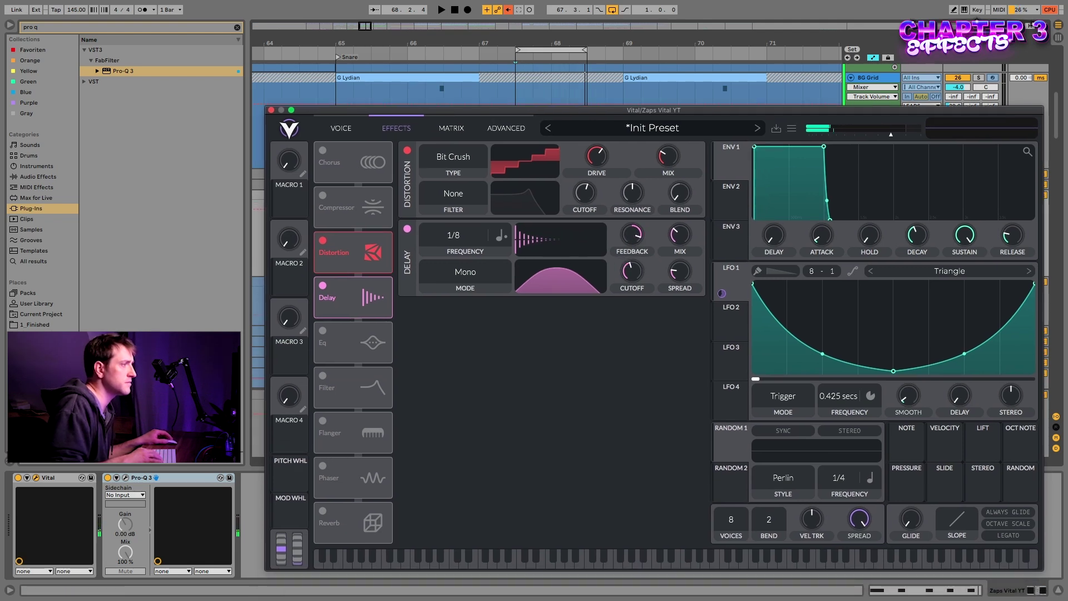
Enable the Filter effect and set its mode to Formant AOIE
click(323, 376)
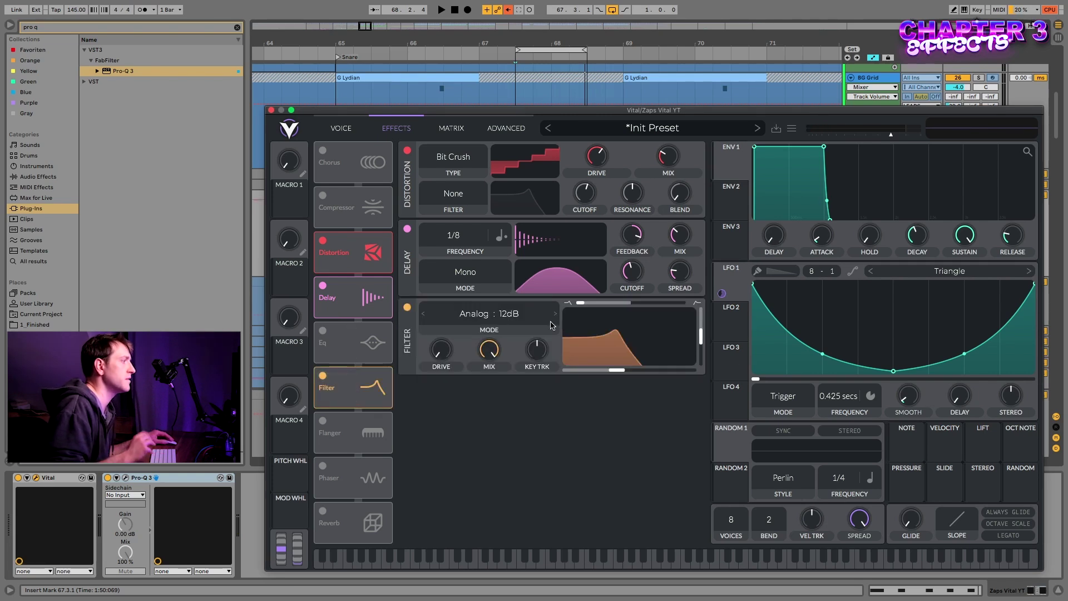
click(508, 315)
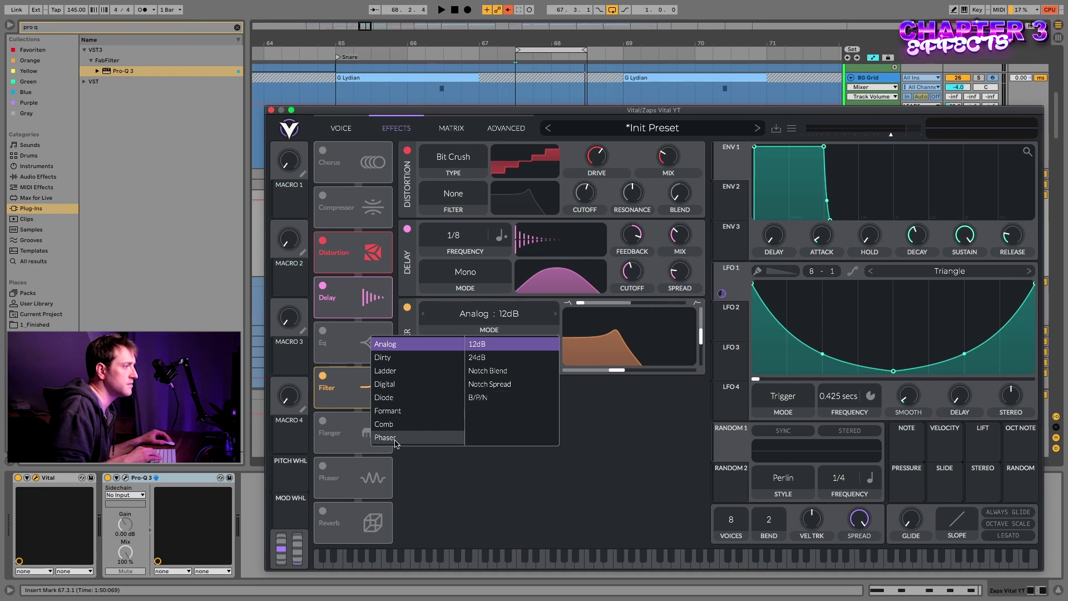
click(401, 412)
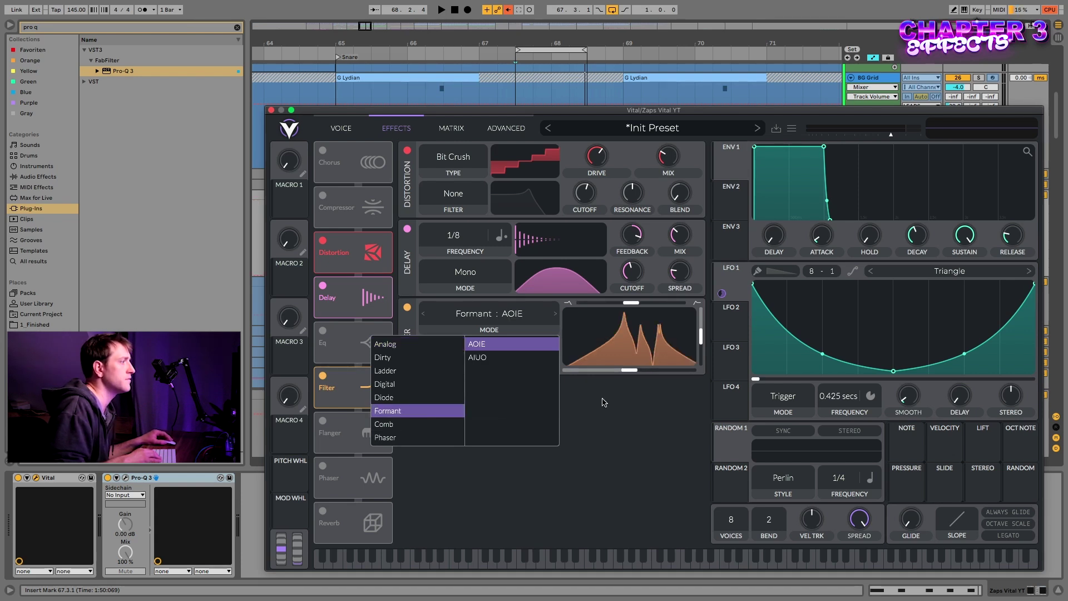
click(617, 385)
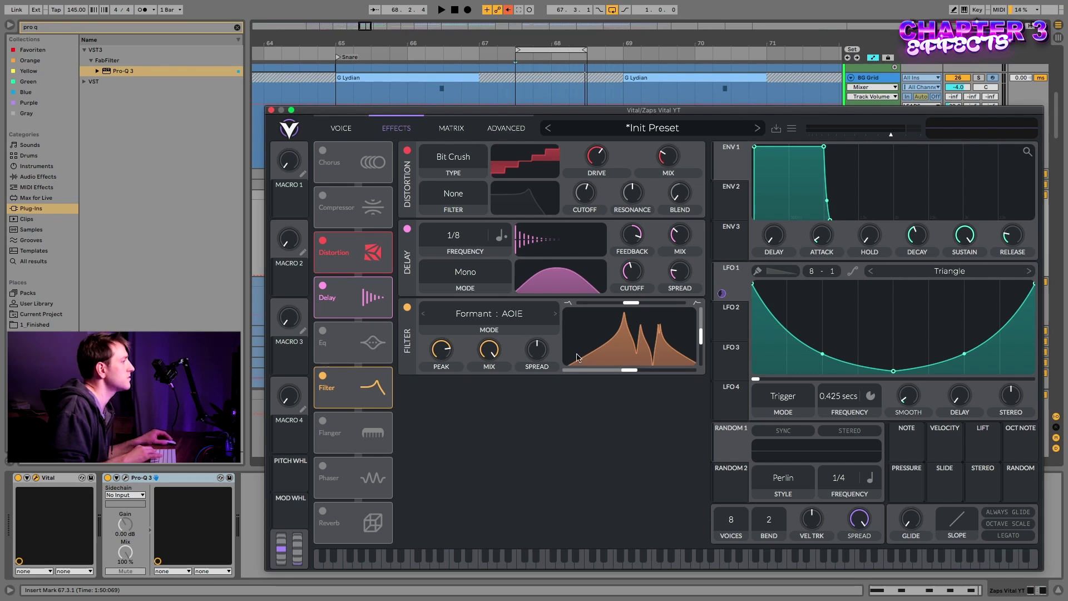
Audition the formant filter while adjusting its cutoff and resonance, and switch its mode to AIUO
key(space)
drag(634, 340, 610, 324)
click(554, 314)
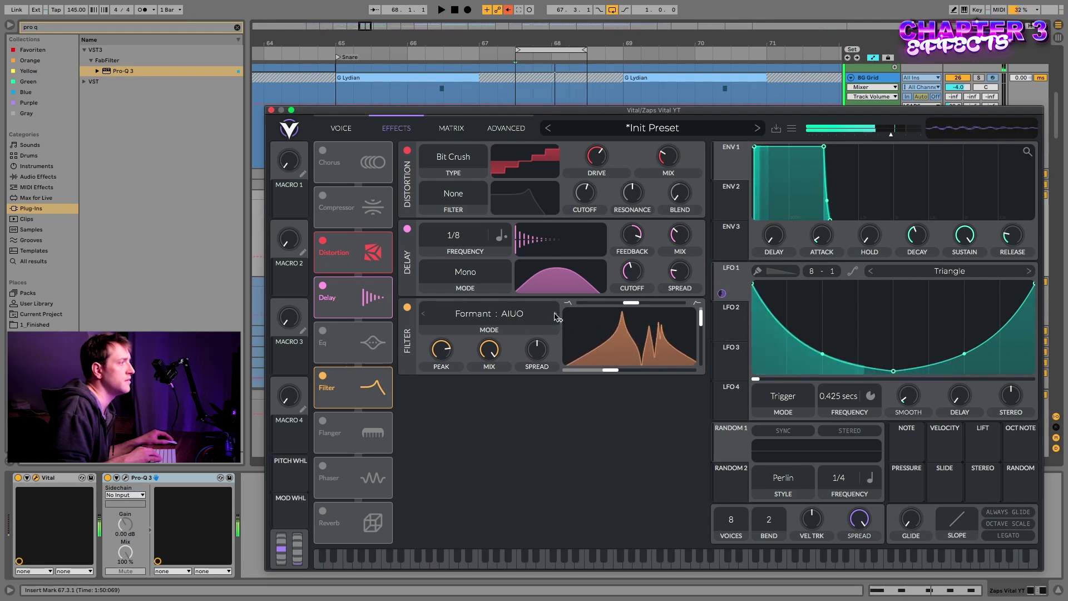
Try the Comb filter modes Low High Comb and Low High Flange+ while sweeping cutoff and resonance over the playing loop
click(555, 318)
drag(594, 334, 619, 316)
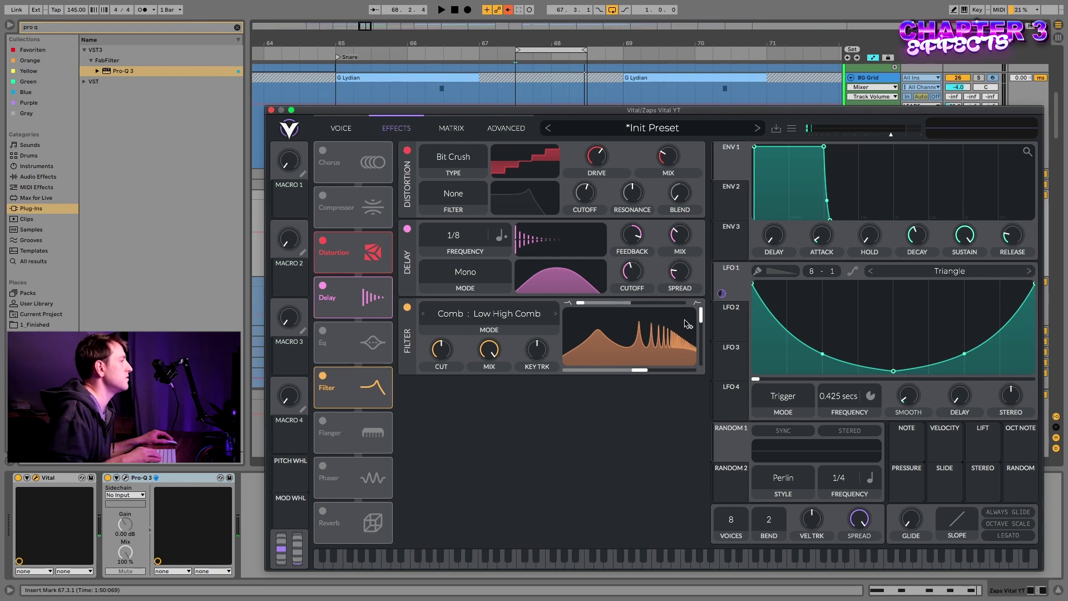
click(557, 316)
drag(659, 348, 611, 349)
key(space)
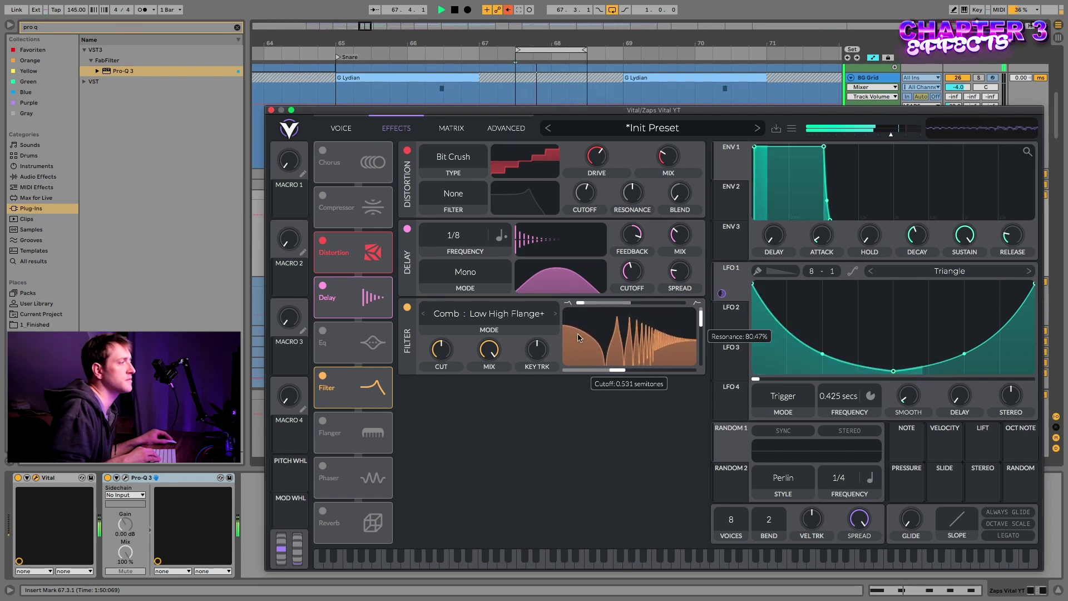
key(space)
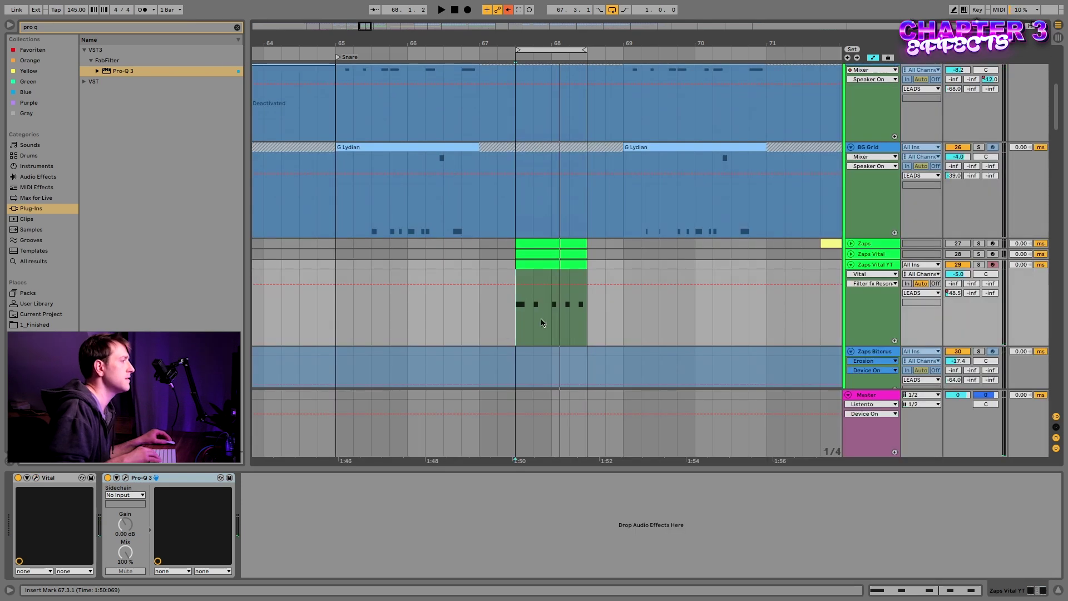
Select the Zaps Vital YT clip, place the Vital window below it and show the patch's effects chain
scroll(626, 330, down, 10)
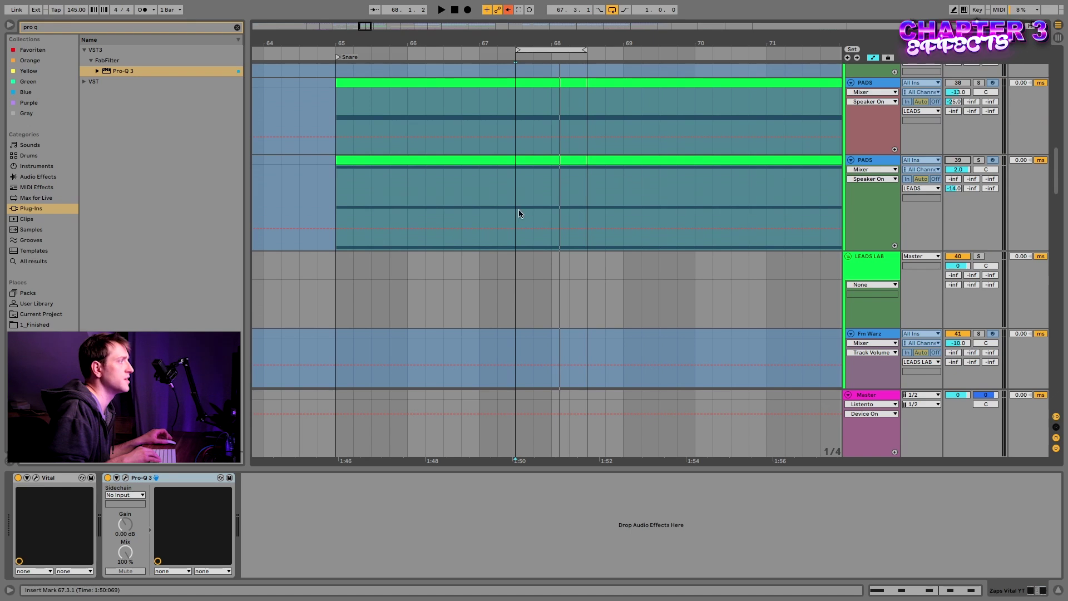
scroll(519, 210, up, 10)
click(546, 154)
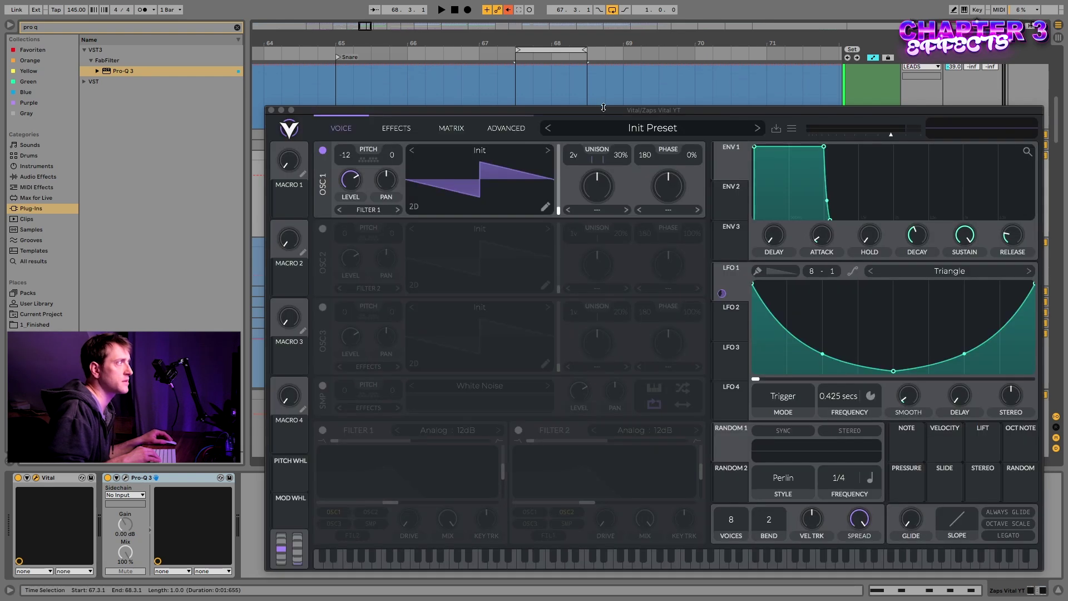
drag(603, 108, 590, 225)
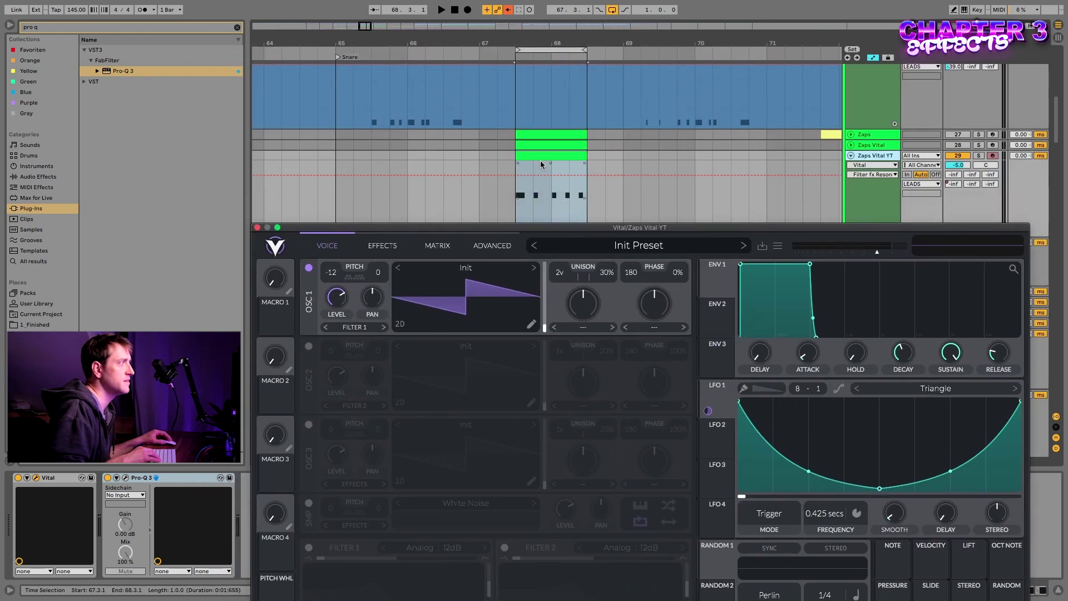
click(384, 246)
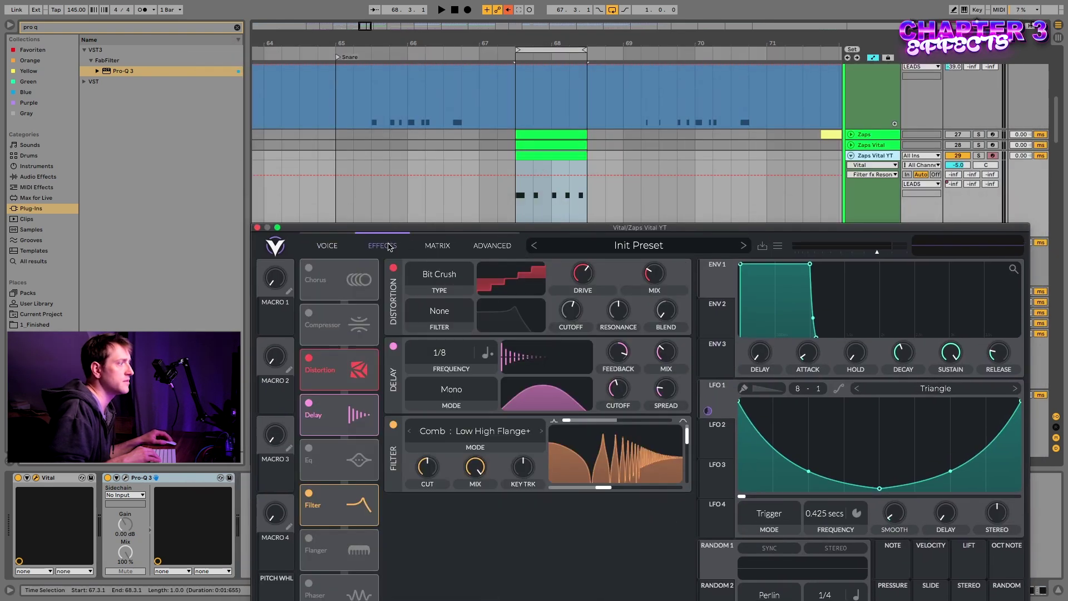
Set the filter mode to Comb Band Spread Comb over the playing loop, with cutoff about -32.39 semitones and resonance about 83.33%
key(space)
click(542, 433)
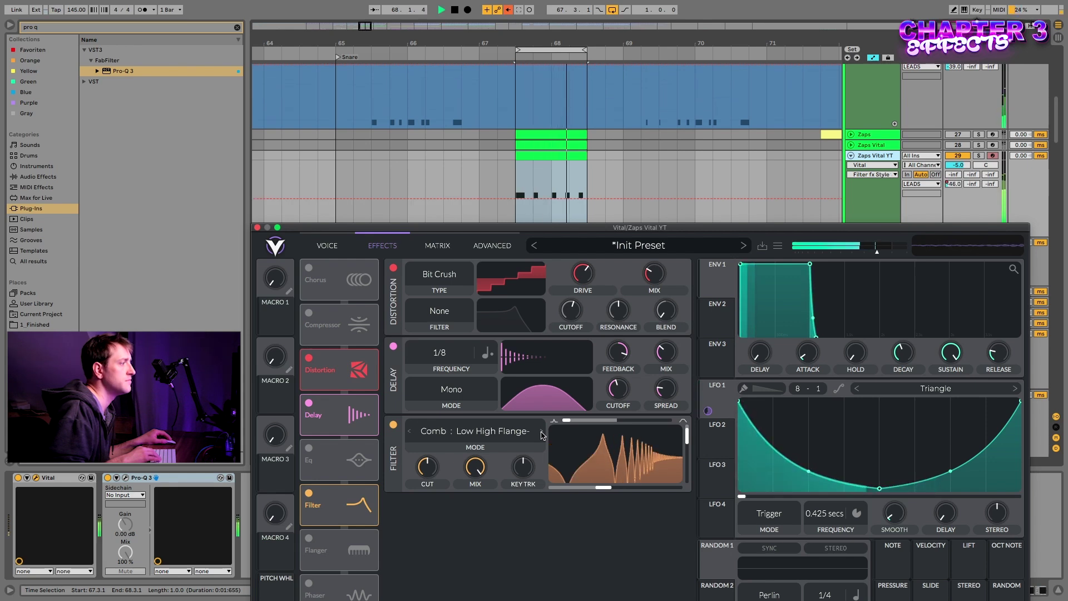
drag(625, 446, 603, 451)
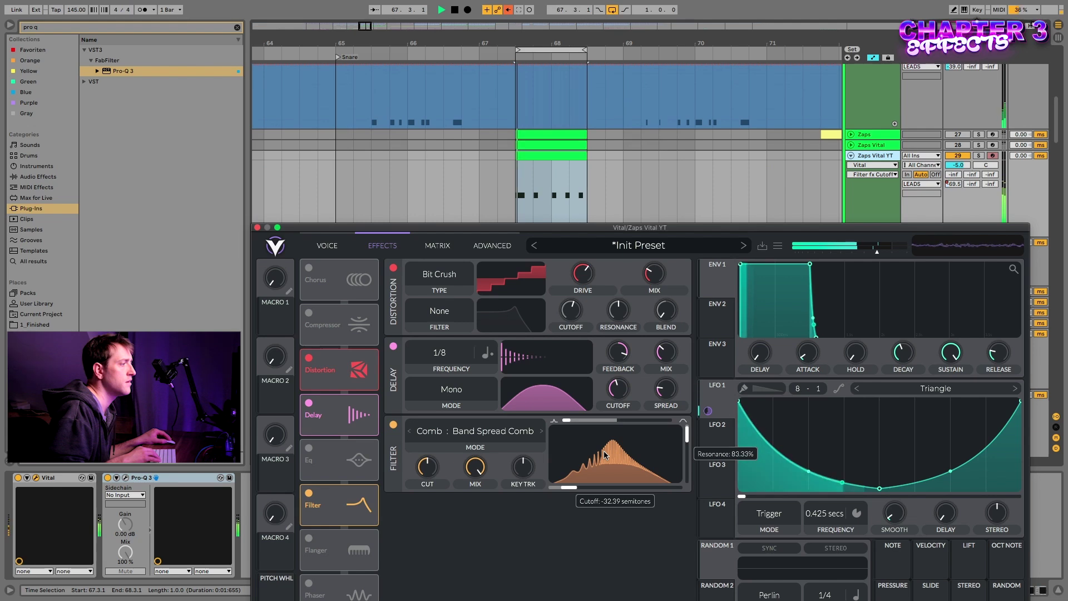
Set the filter mode to Comb Band Spread Flange+ and audition it over the loop with cutoff about -34.52 semitones and resonance about 83.33%
key(space)
click(543, 433)
mouse_move(630, 452)
key(space)
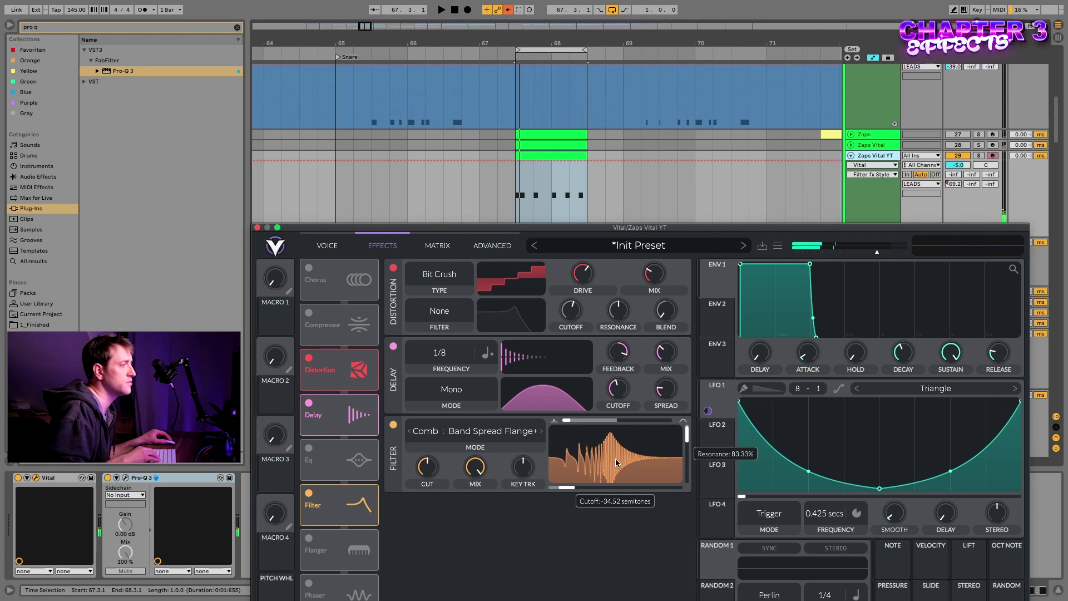
key(space)
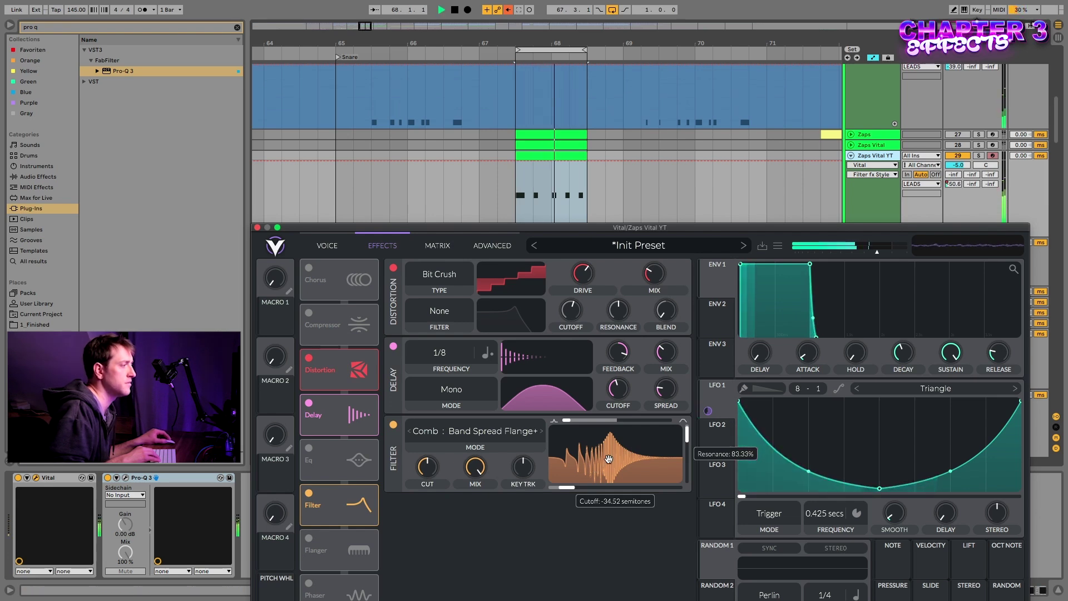
key(space)
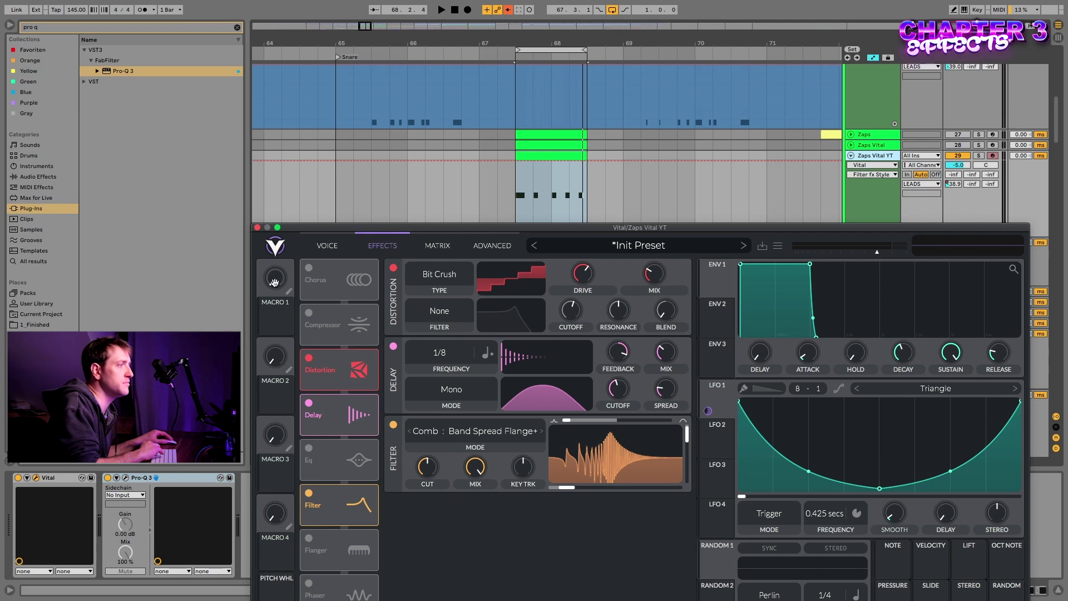
Reorder the Chorus effect to follow the Filter, enable it and set its frequency to 1/1 over the playing loop
drag(336, 284, 327, 511)
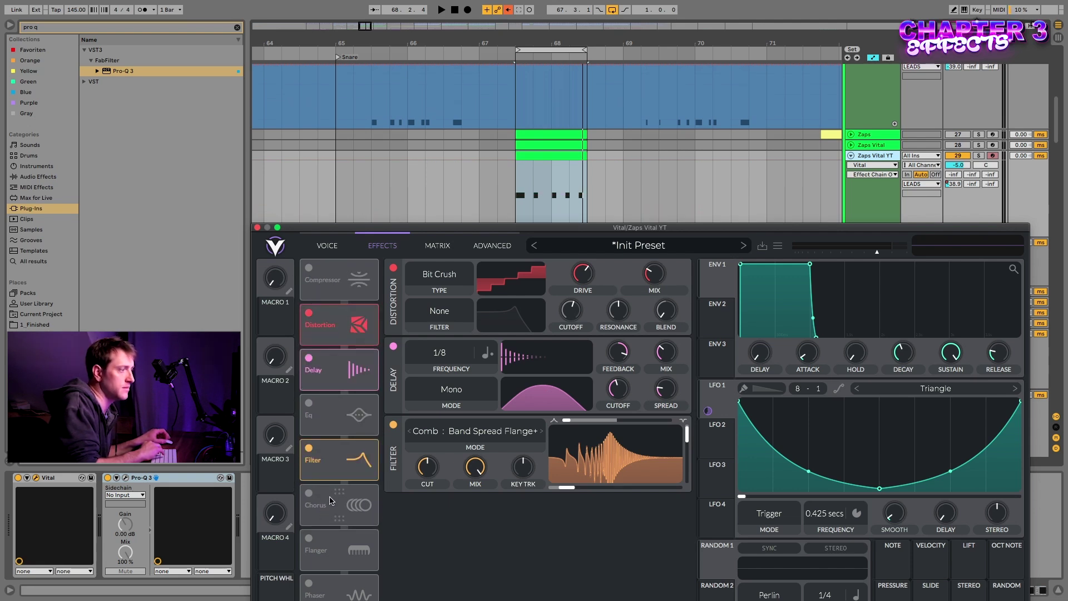
click(308, 494)
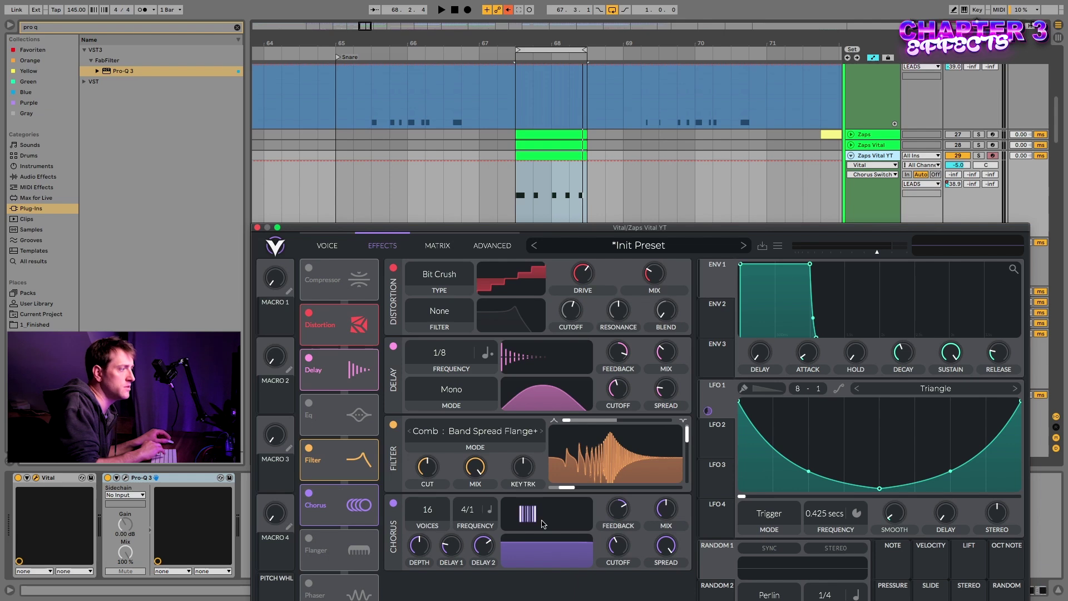
drag(471, 509, 479, 481)
key(space)
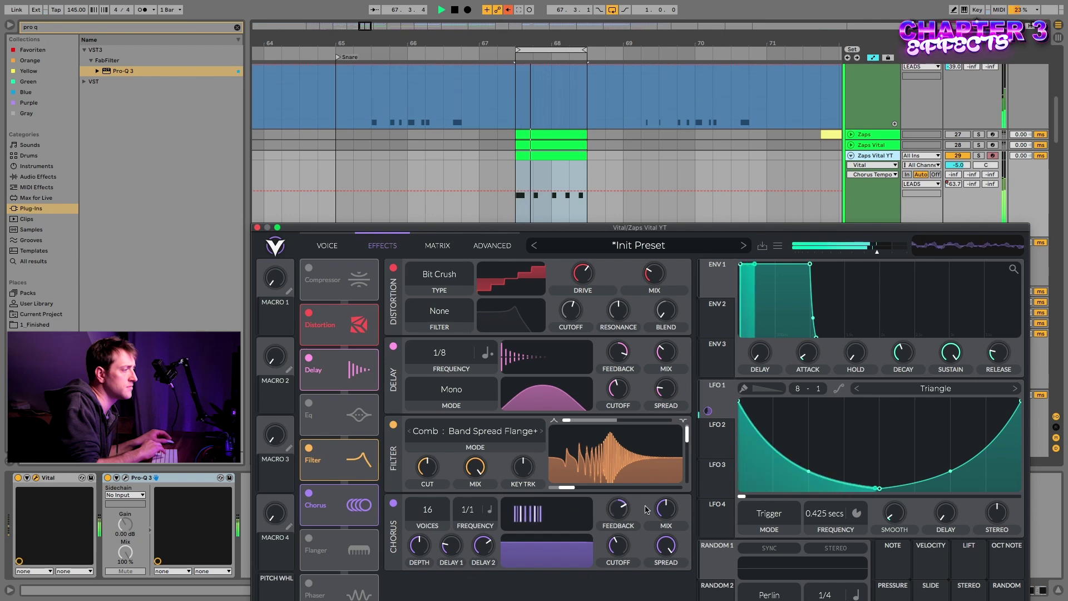
Try the chorus with feedback about 28.21%, frequency 1/4 and less depth, and switch the chorus off
click(621, 522)
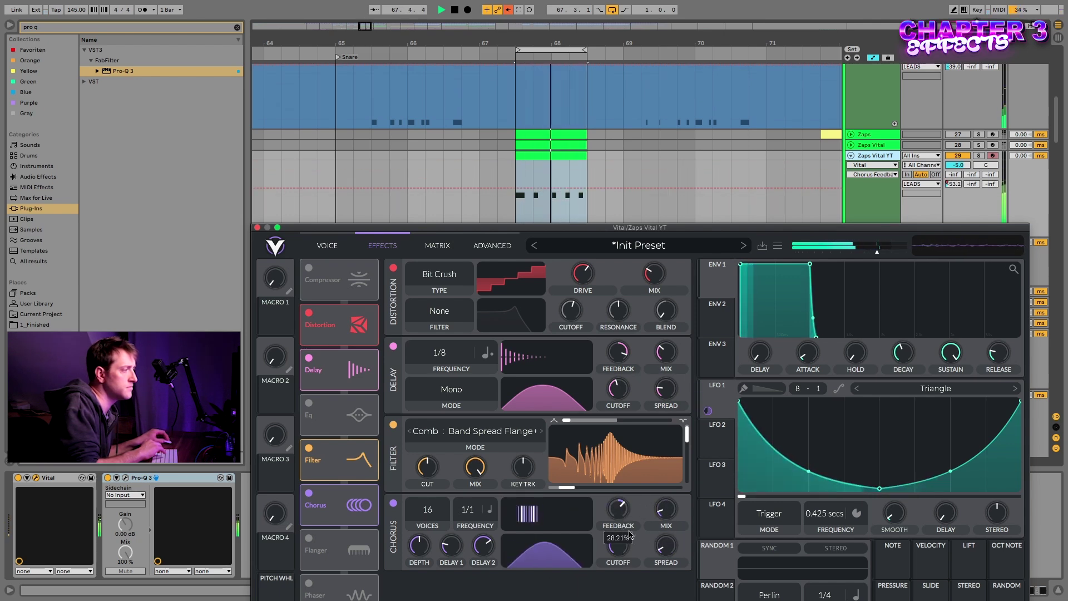
drag(469, 509, 476, 474)
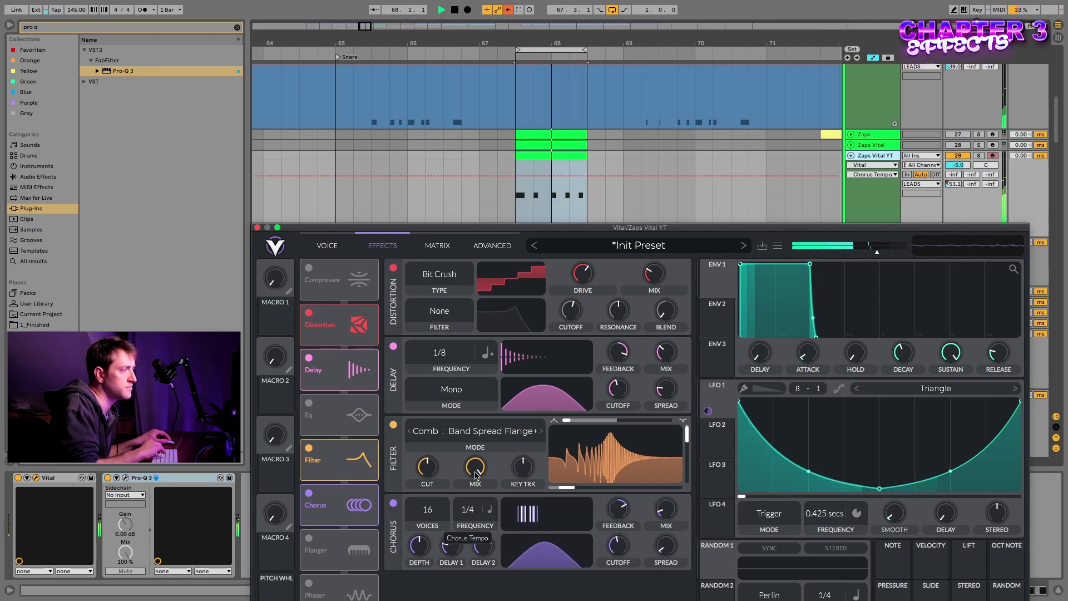
drag(419, 545, 422, 579)
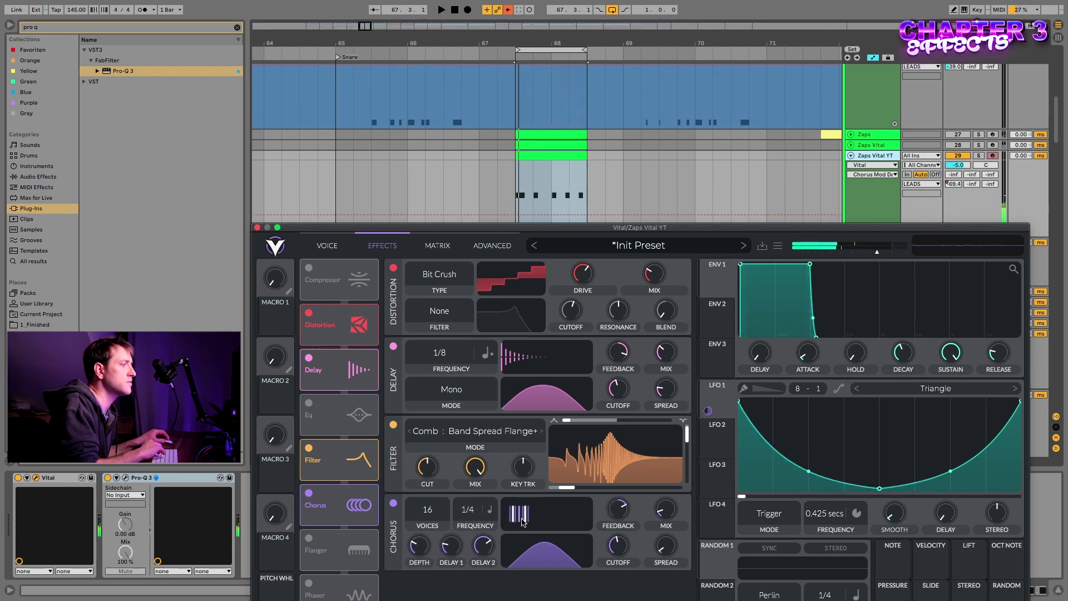
drag(458, 224, 461, 171)
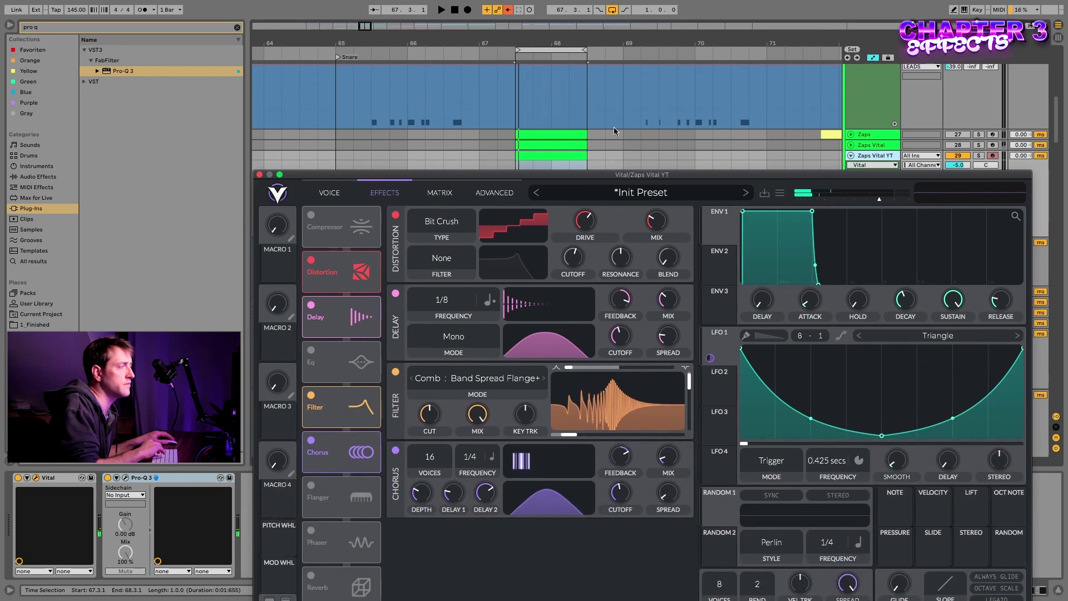
click(311, 441)
Enable the Reverb, cut its low band strongly with the low shelf, and play the loop
click(310, 575)
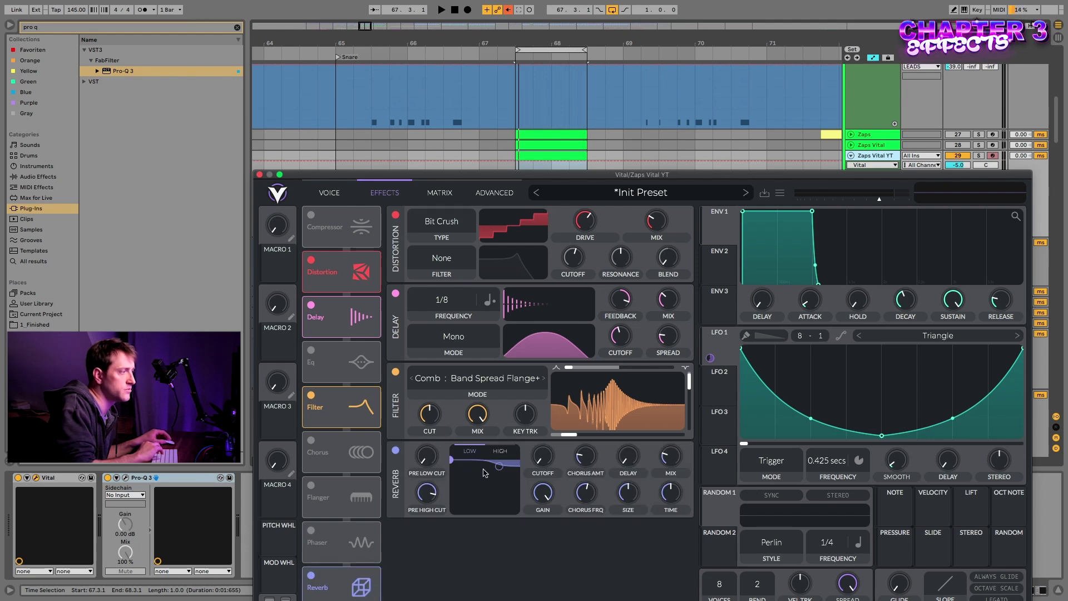
drag(452, 460, 458, 497)
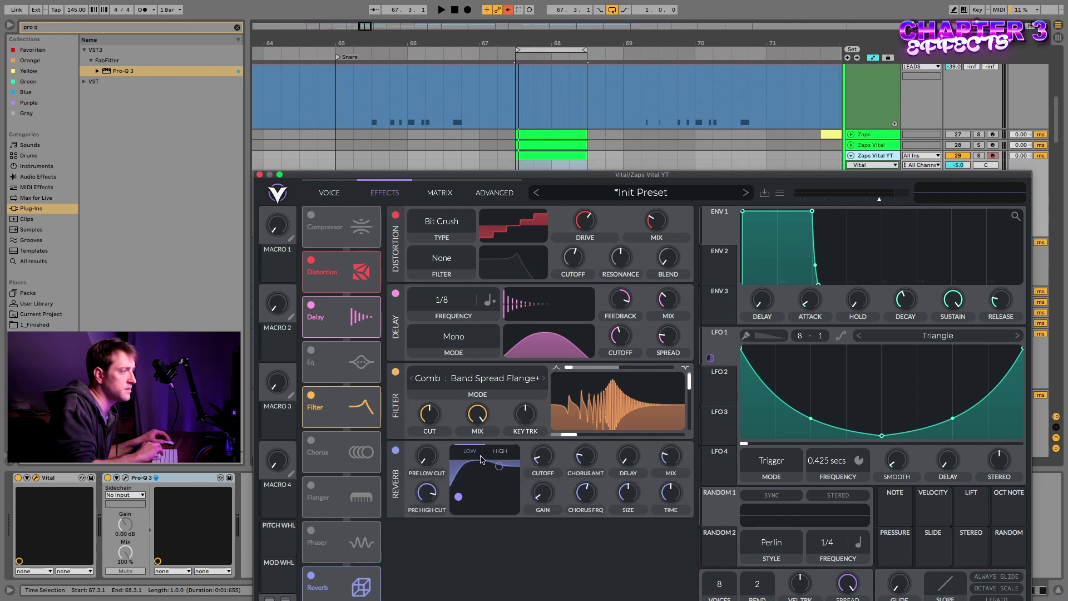
drag(459, 497, 466, 498)
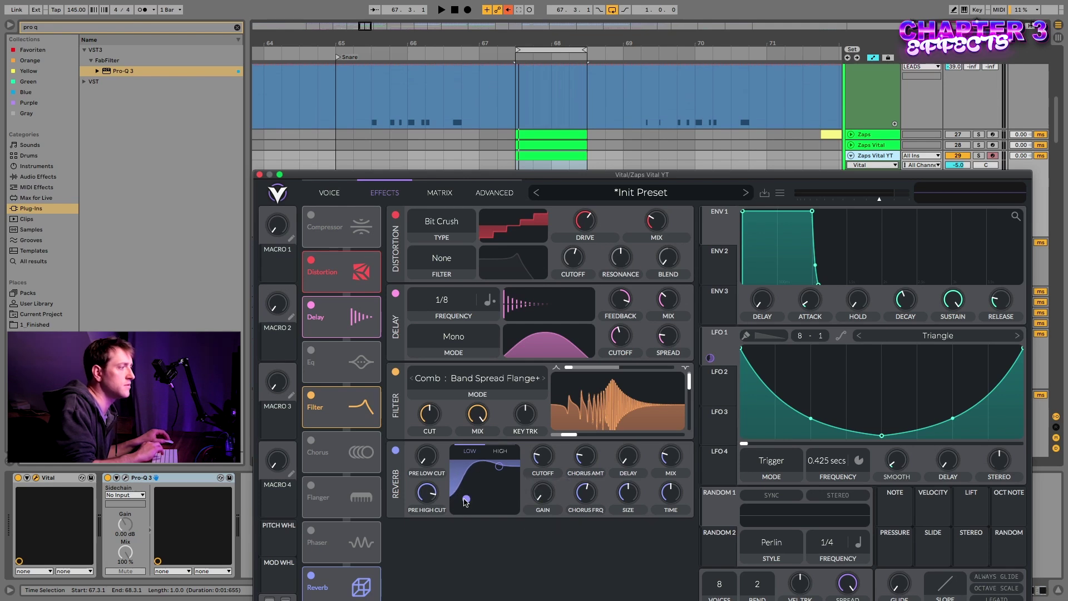
key(space)
Assign Macro 1 to the LFO 1 frequency and set that frequency to about 1.205 secs
drag(588, 177, 609, 201)
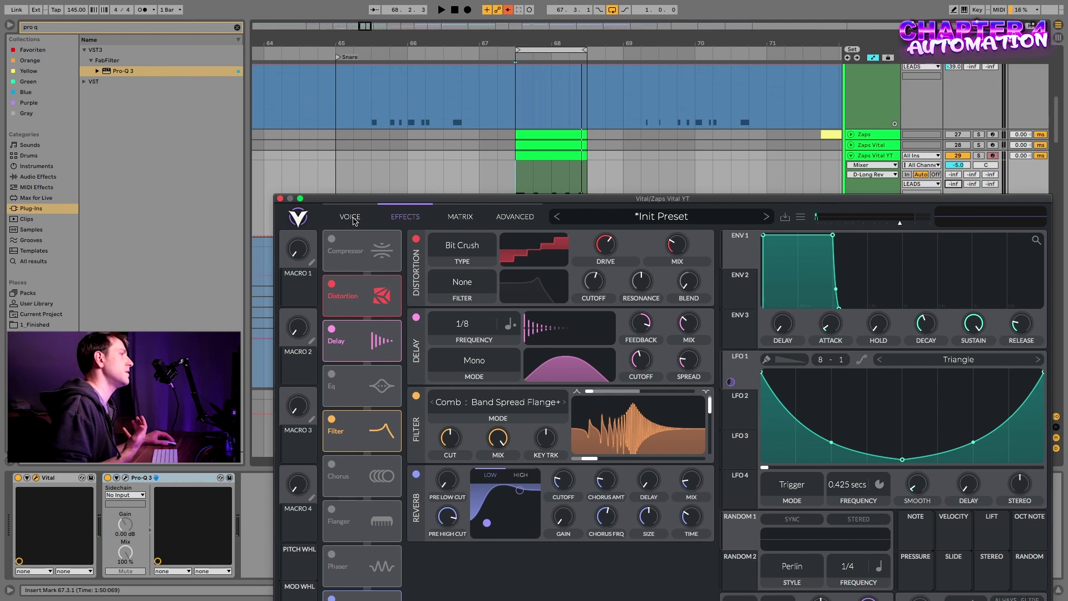
click(350, 217)
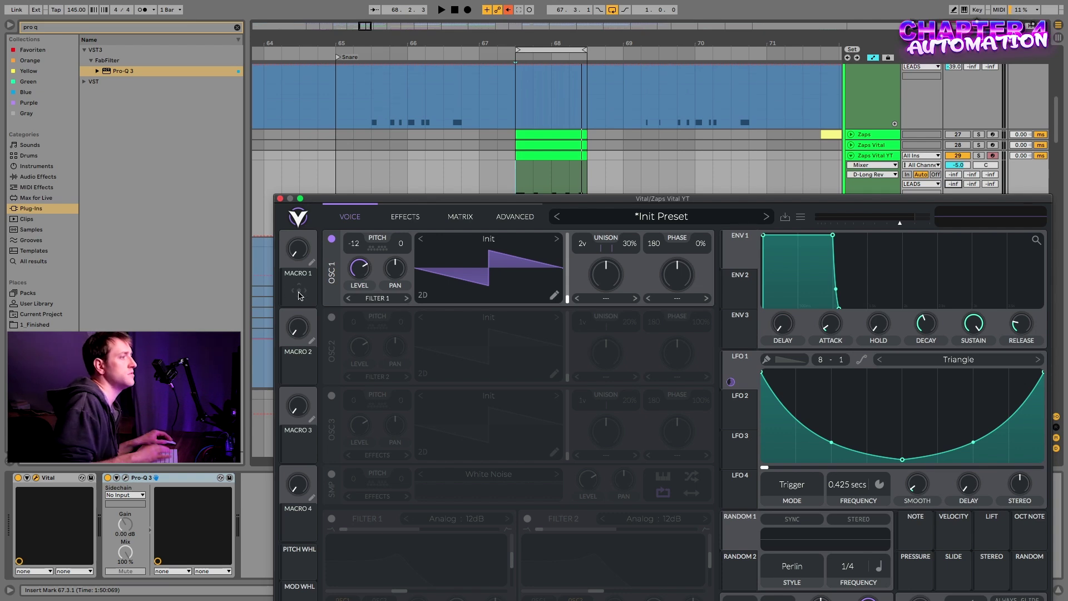
drag(299, 294, 856, 494)
mouse_move(847, 512)
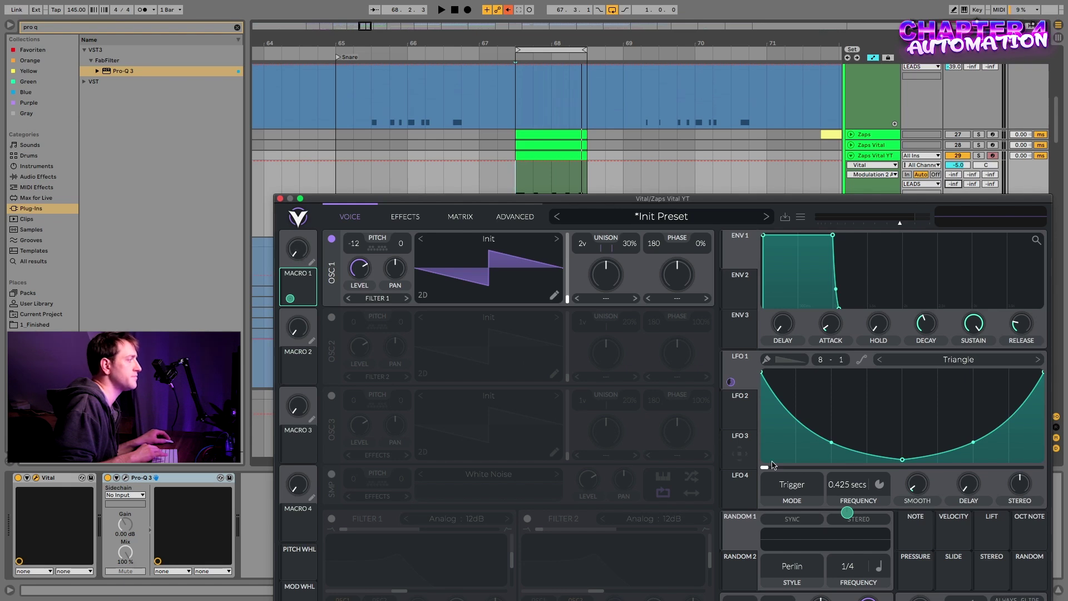
drag(847, 490, 847, 499)
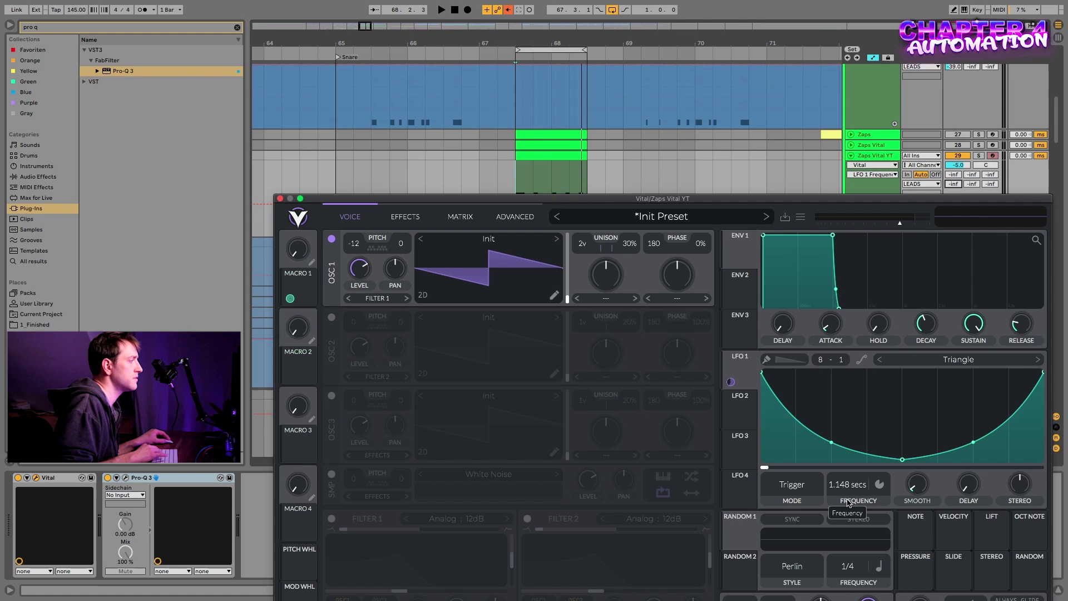
drag(848, 499, 847, 499)
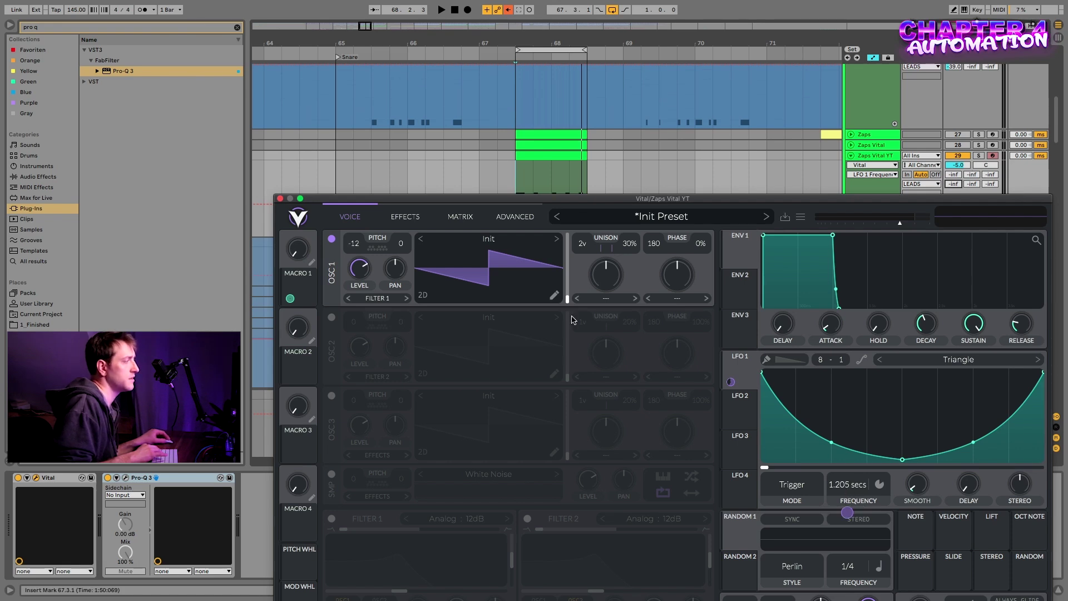
Set Macro 1's modulation amount on the LFO 1 frequency to about 0.408 and the LFO frequency to 9.971 secs
mouse_move(302, 256)
mouse_down()
mouse_move(324, 177)
mouse_move(317, 267)
mouse_up()
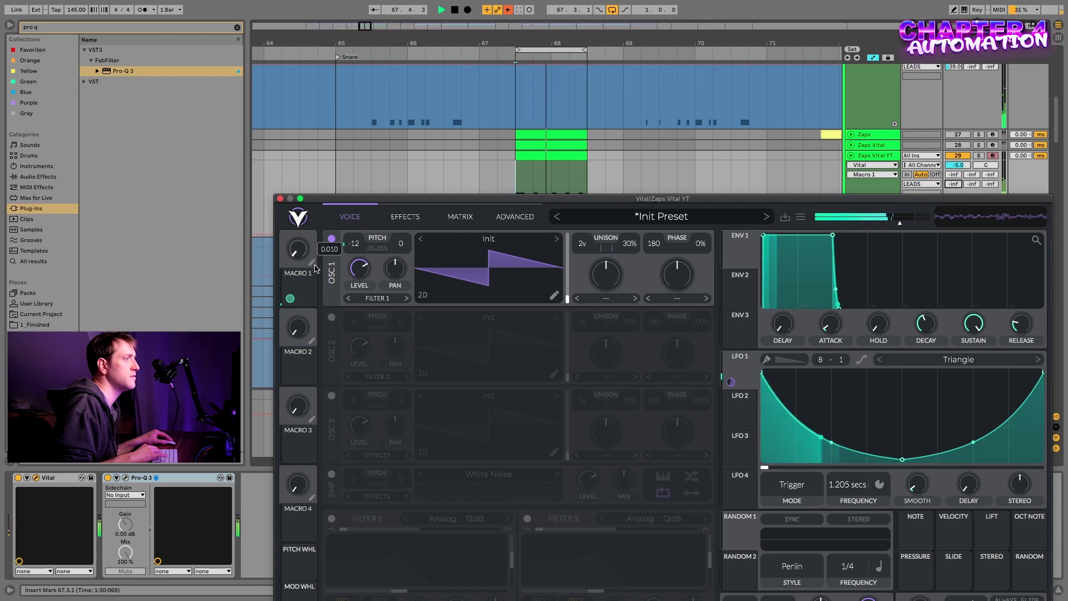
key(space)
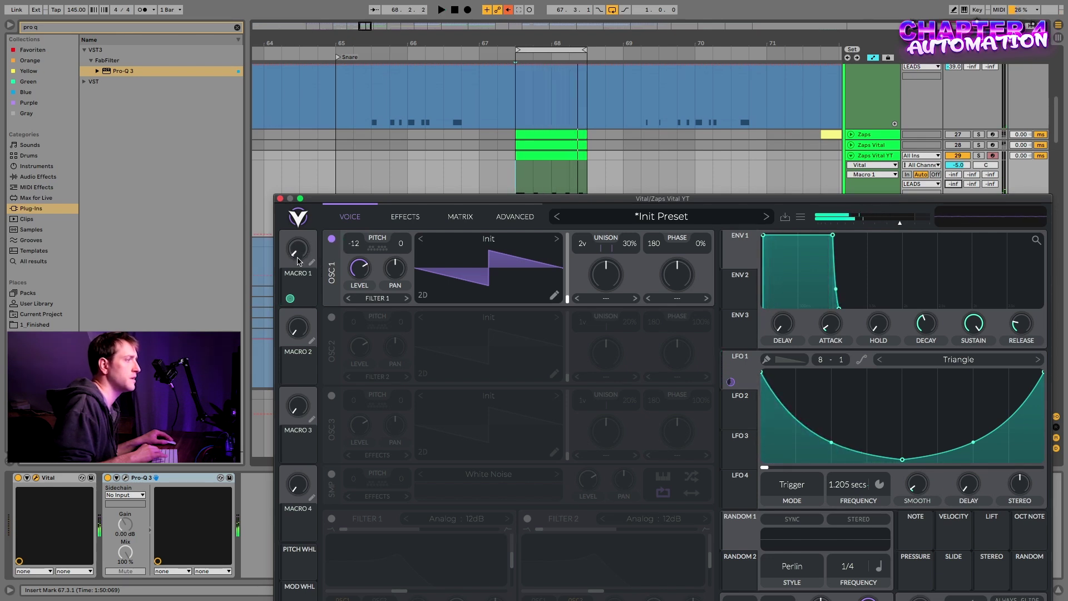
drag(290, 298, 846, 511)
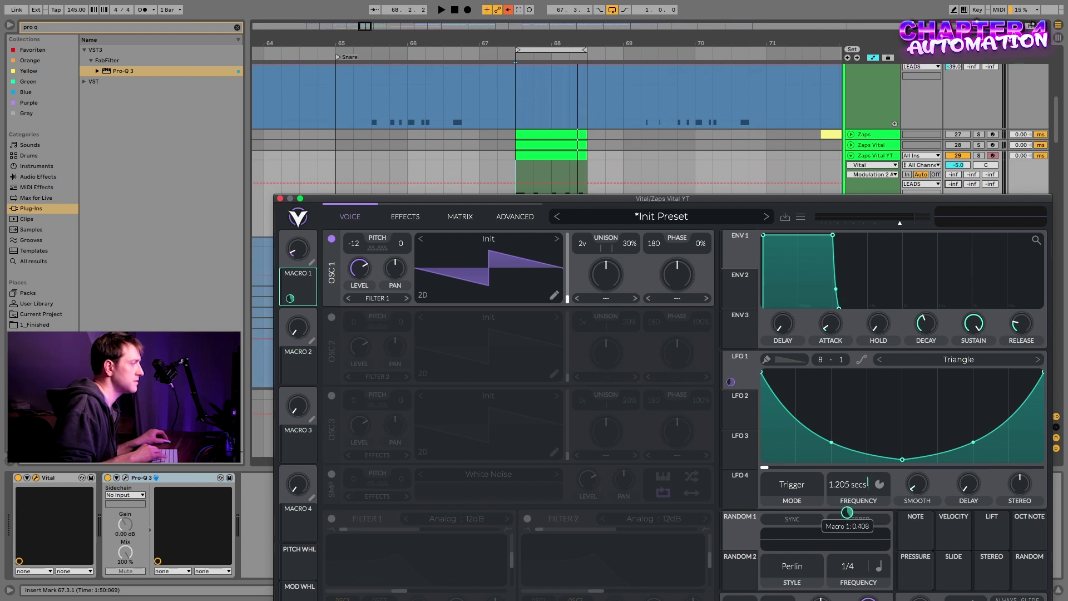
drag(845, 493, 843, 508)
Sweep Macro 1 over the playing loop and leave it at about 0.95
key(space)
drag(304, 248, 315, 195)
key(space)
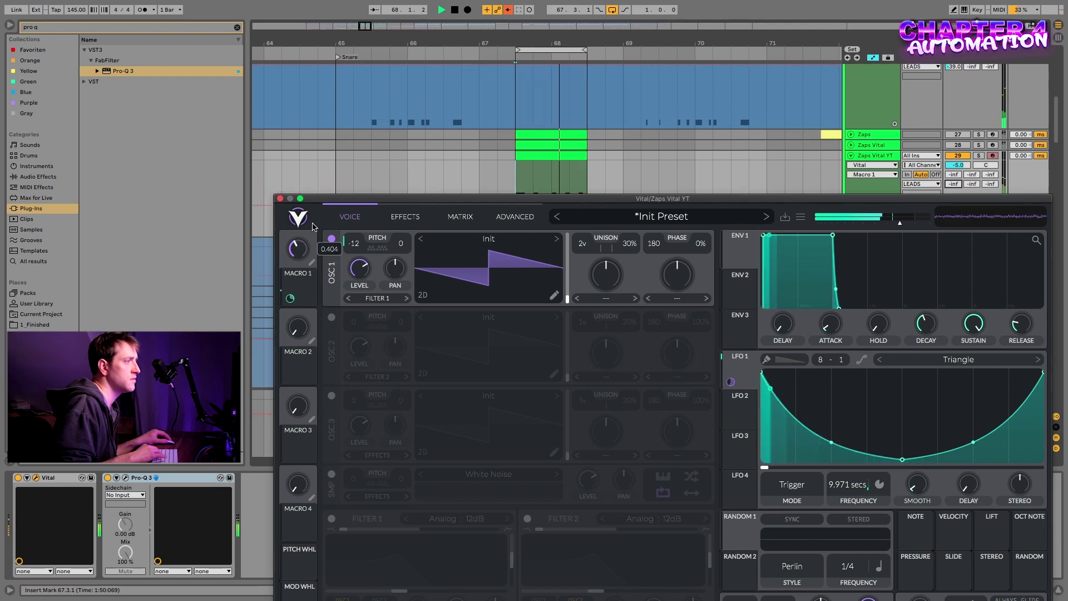
drag(303, 249, 312, 206)
key(space)
key(space)
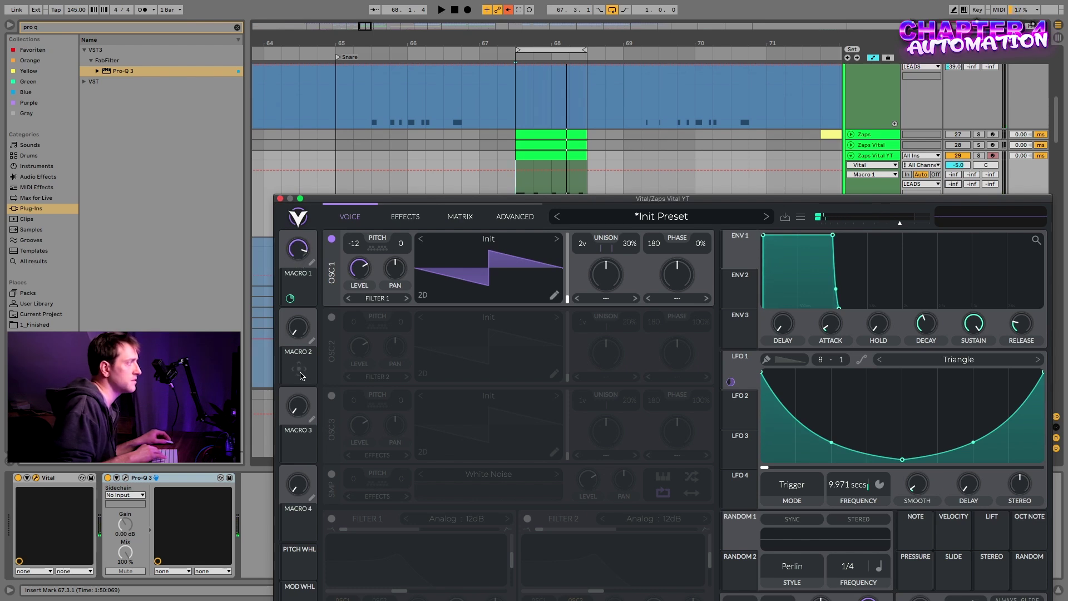
Assign Macro 2 to Envelope 1's release and rename the macro RELEASE
drag(299, 374, 1020, 327)
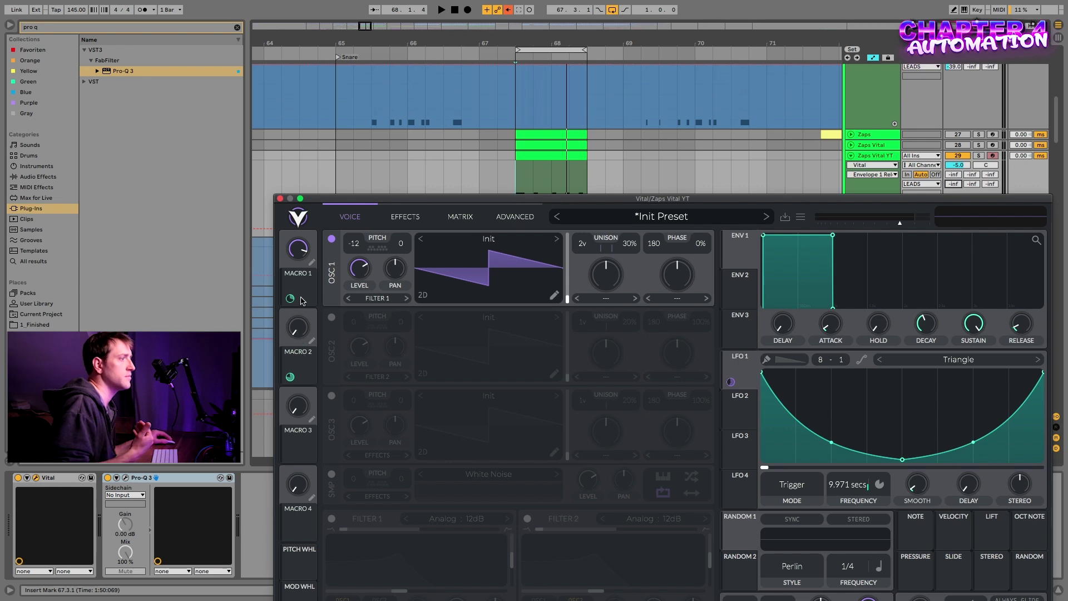
double_click(306, 349)
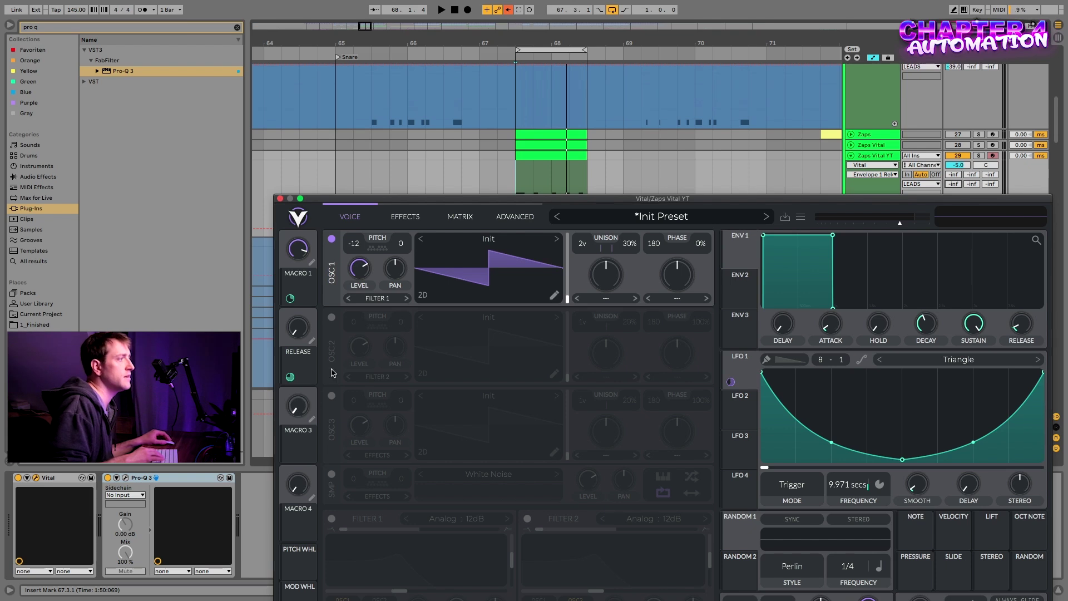
Assign Macro 3 to the filter effect's cutoff and audition the macro over the loop
click(407, 217)
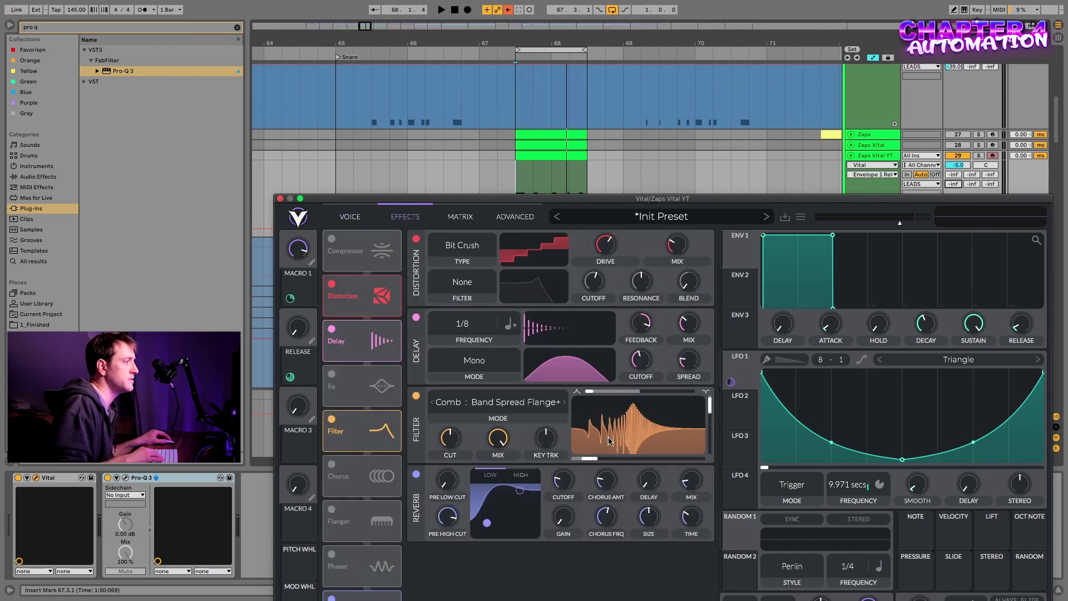
mouse_move(298, 447)
mouse_down()
mouse_move(442, 452)
mouse_move(282, 456)
mouse_up()
mouse_move(298, 410)
mouse_down()
mouse_move(305, 390)
mouse_move(303, 418)
mouse_move(304, 361)
mouse_move(300, 422)
mouse_up()
key(space)
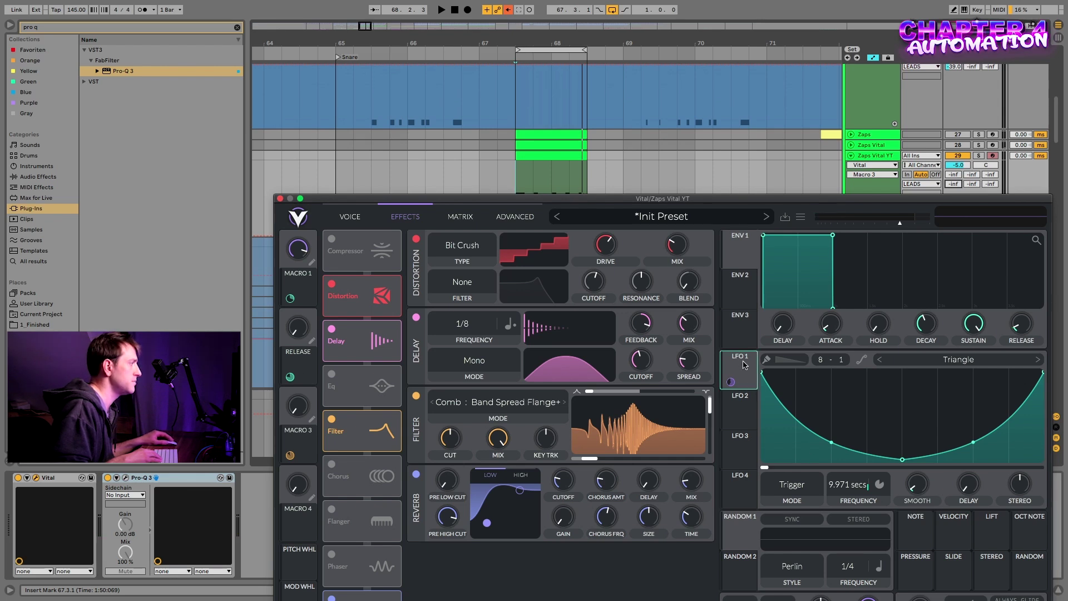
Assign LFO 1 to the filter effect's cutoff and reduce its modulation amount to near zero
drag(734, 373, 592, 458)
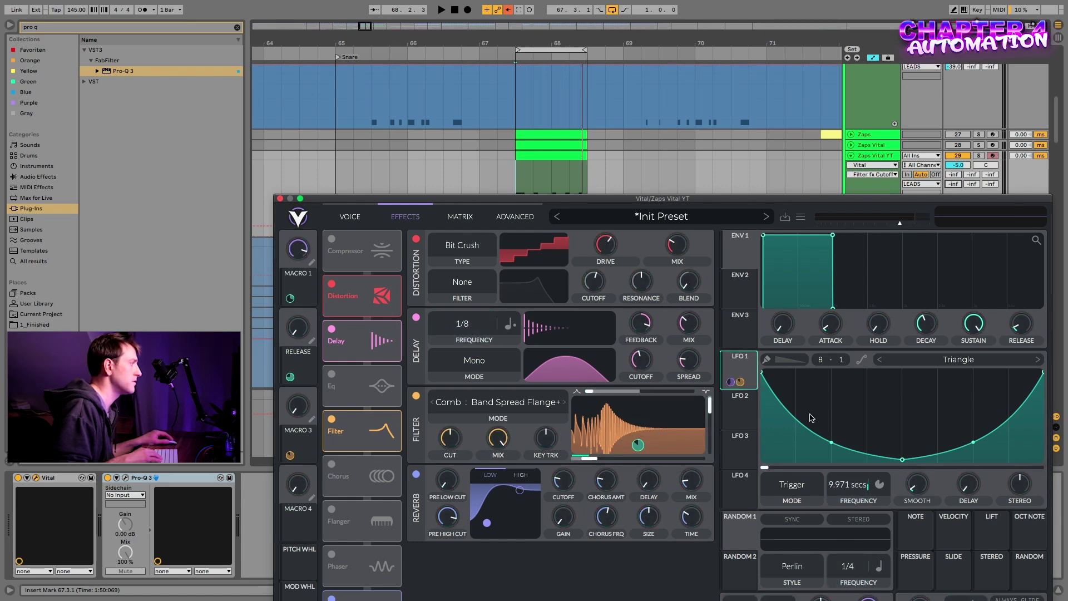
drag(638, 445, 639, 497)
key(space)
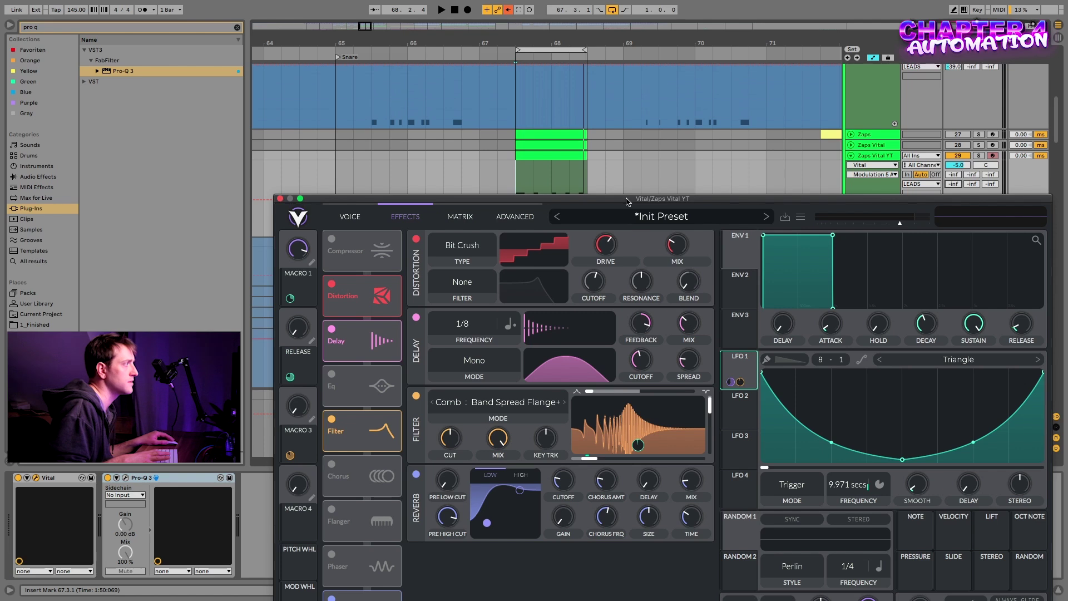
Check the macro destinations in the modulation matrix and rename Macro 1 as FREQ and Macro 3 as CUT OFF
drag(626, 201, 627, 168)
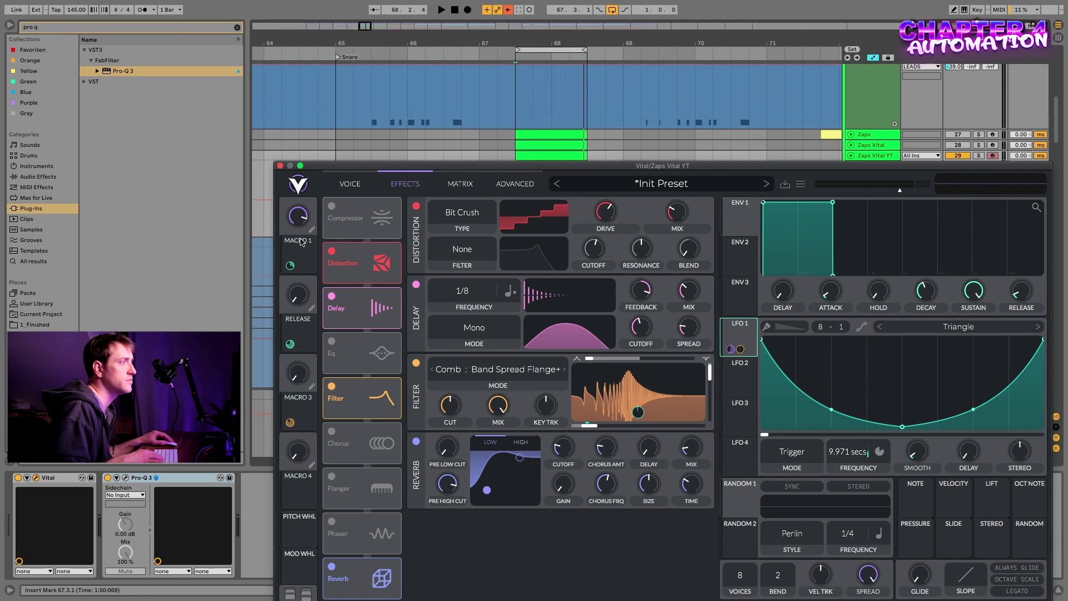
click(473, 185)
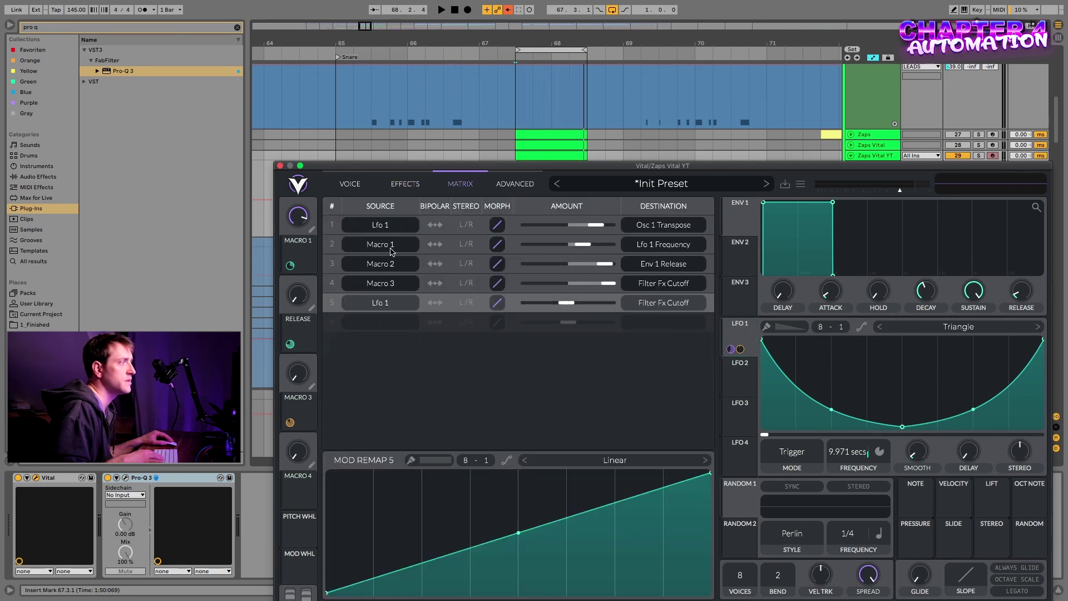
click(311, 237)
text(EQ)
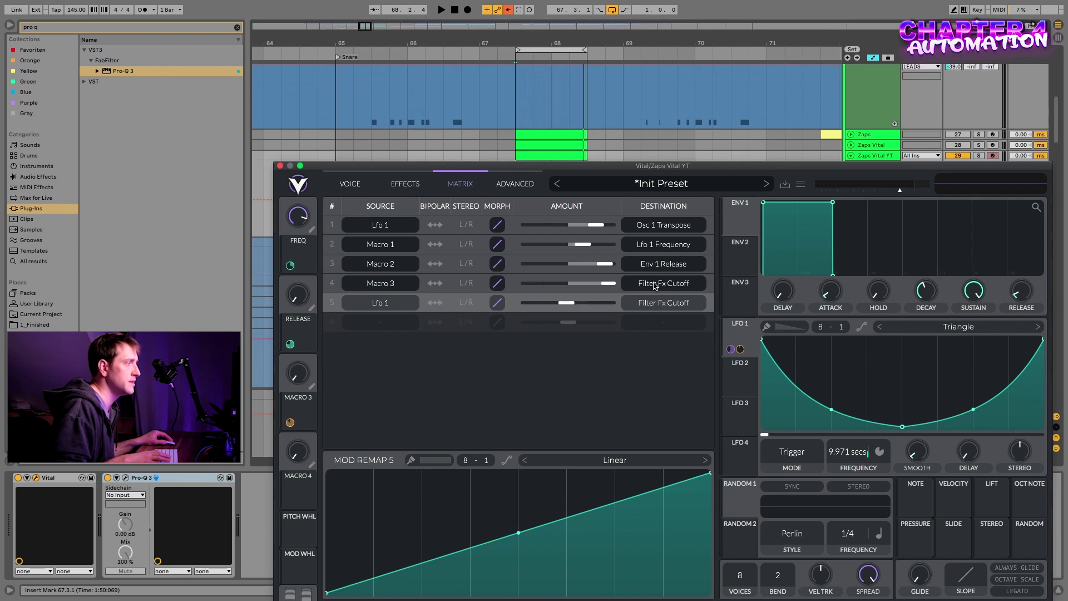
text(CUT OFF)
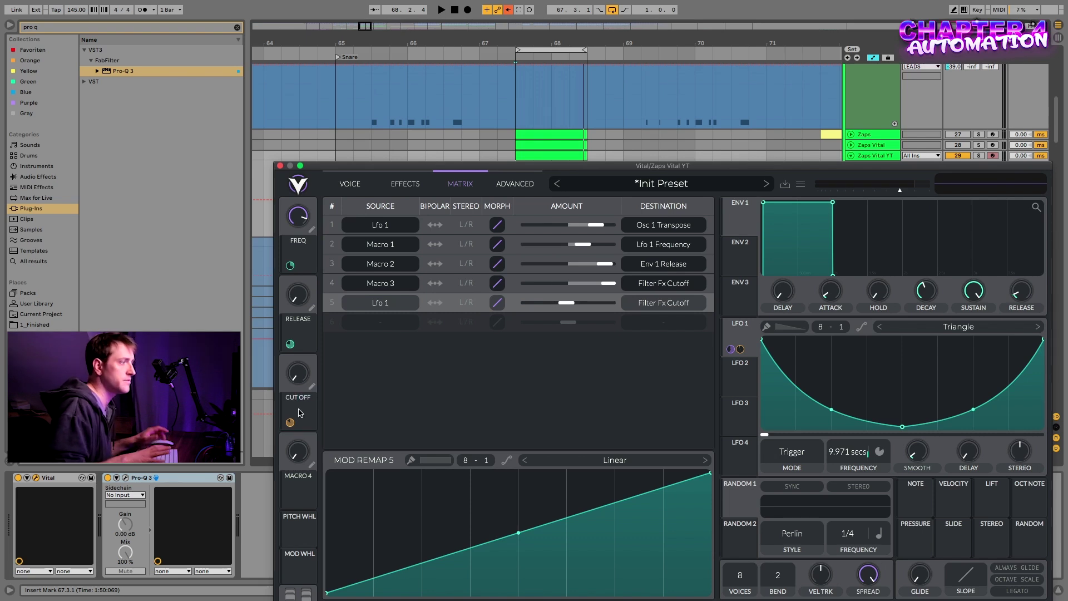
Close the Vital plug-in window and unfold its device on the track to expose the Macro 1, 2 and 3 parameters
click(280, 166)
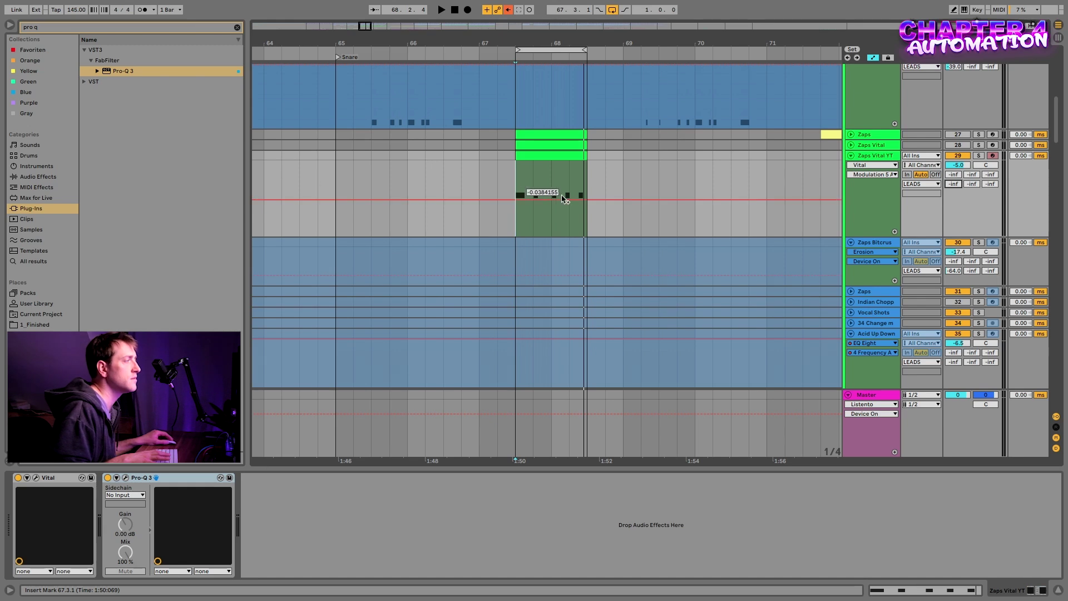
click(36, 478)
click(27, 477)
click(106, 477)
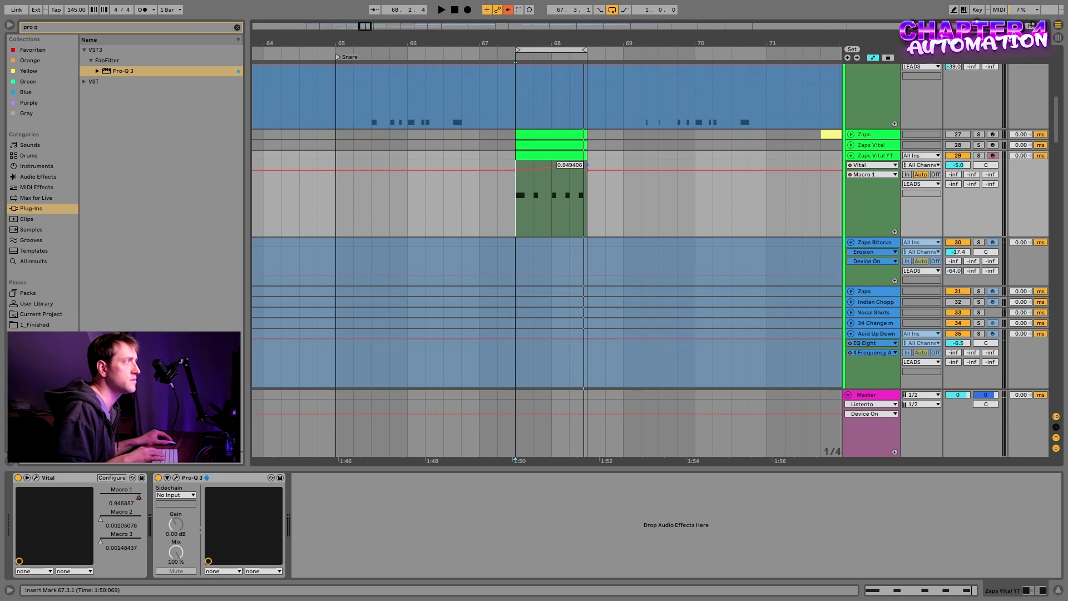
Raise the end of Macro 1's automation ramp over the clip, extend the loop to bar 69 and audition the ramp
key(space)
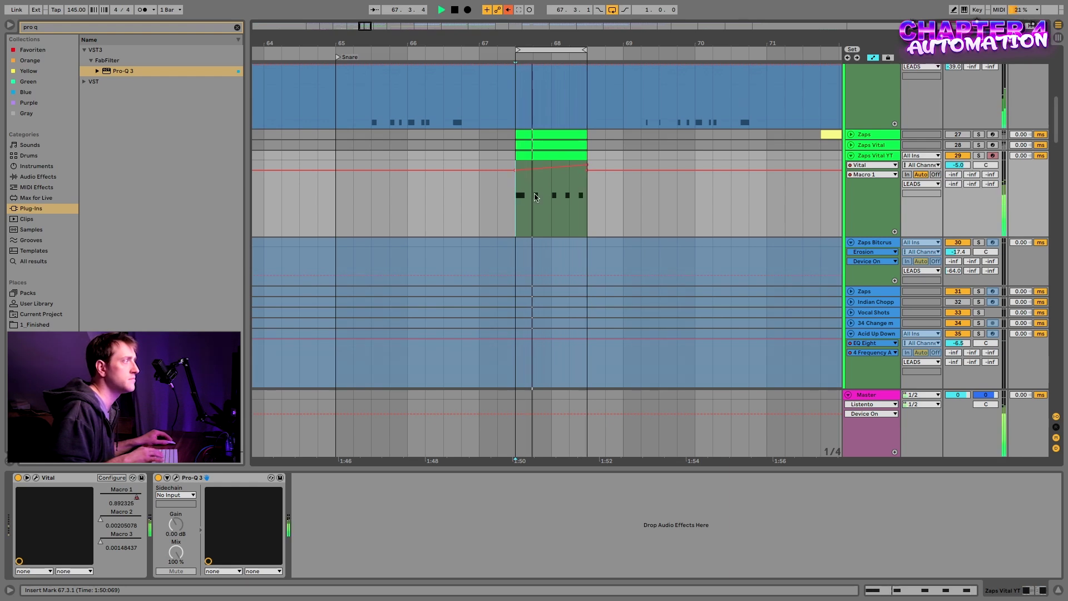
key(space)
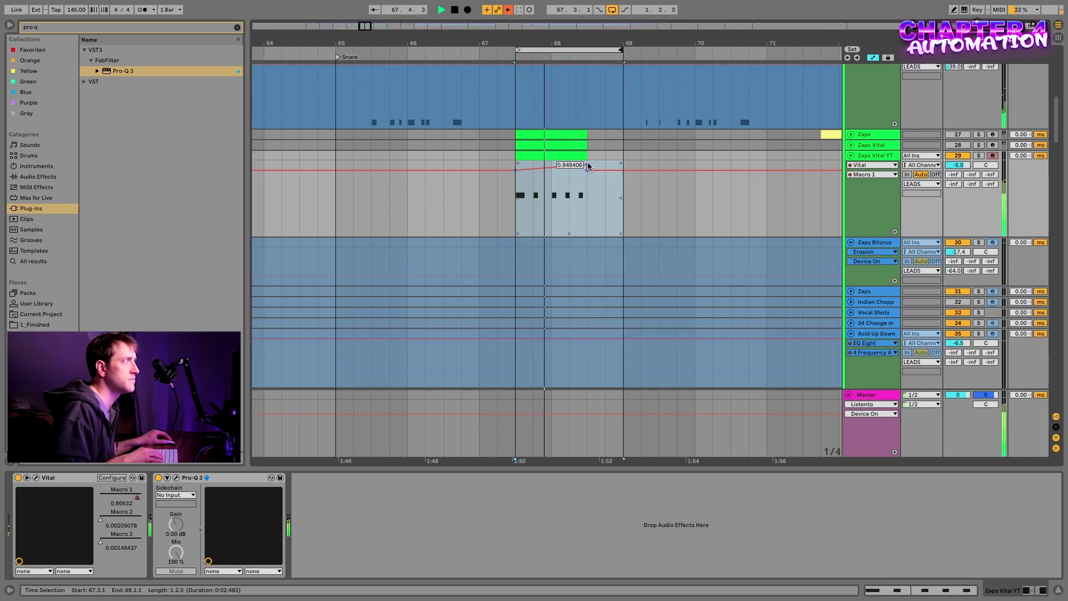
key(space)
key(space)
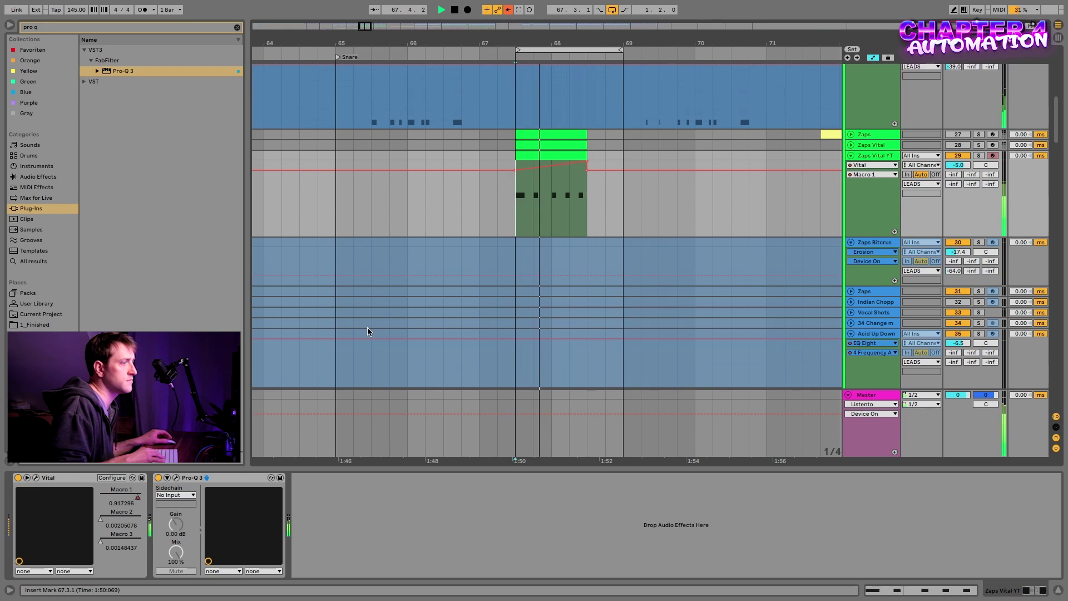
key(space)
Show Macro 2's automation, draw a slight rise from the start to the end of the clip, and audition it
right_click(121, 523)
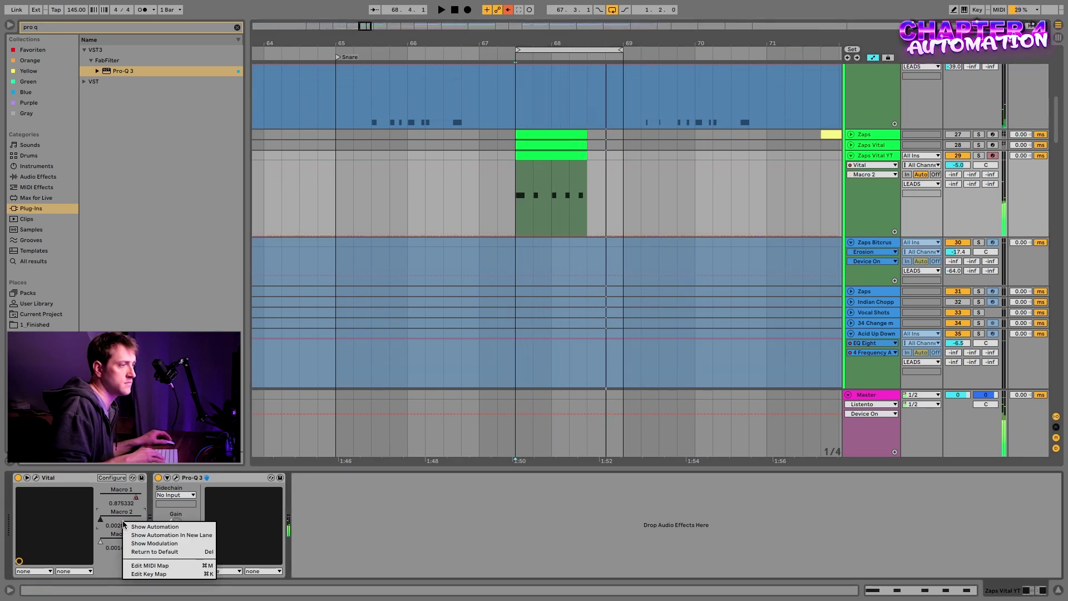
click(139, 527)
click(515, 235)
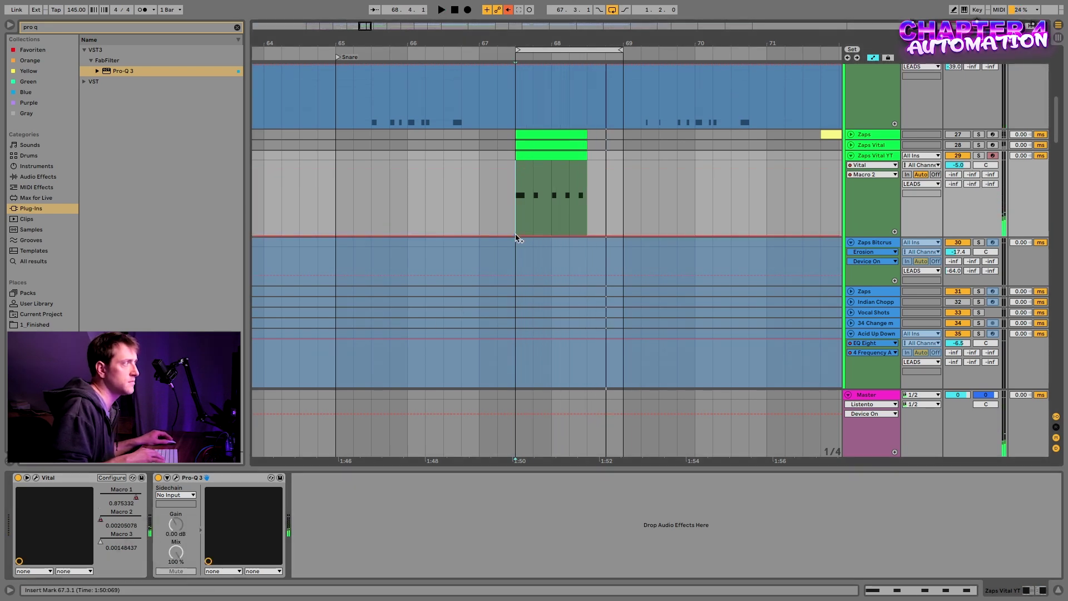
key(space)
mouse_move(585, 235)
mouse_down()
mouse_move(586, 196)
mouse_move(587, 229)
mouse_up()
key(space)
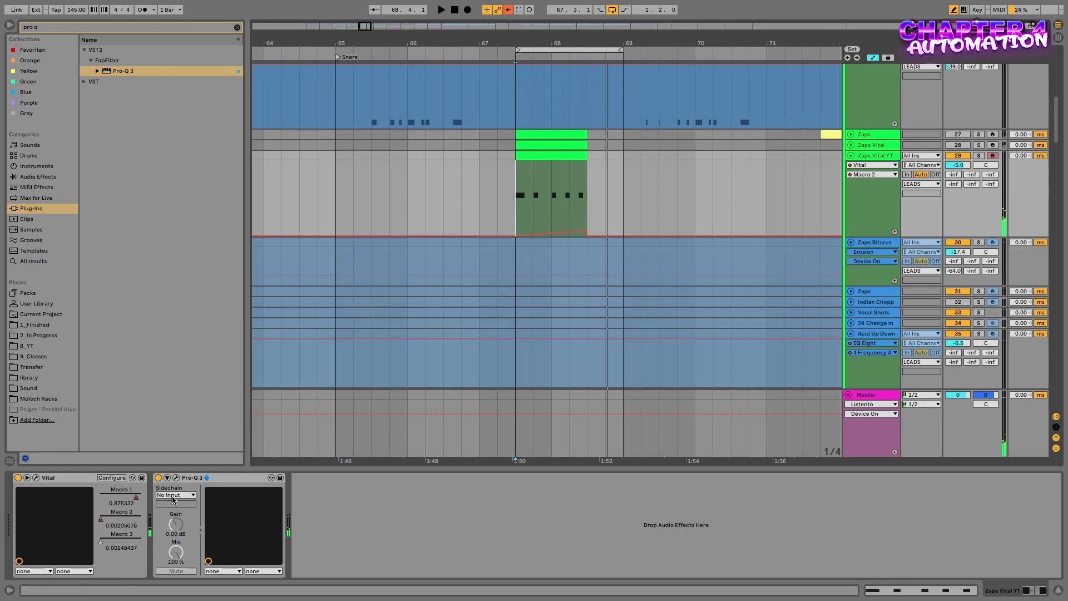
Show Macro 3's automation and draw a short plateau falling to near zero by the end of the clip during loop playback
right_click(130, 538)
click(142, 542)
key(space)
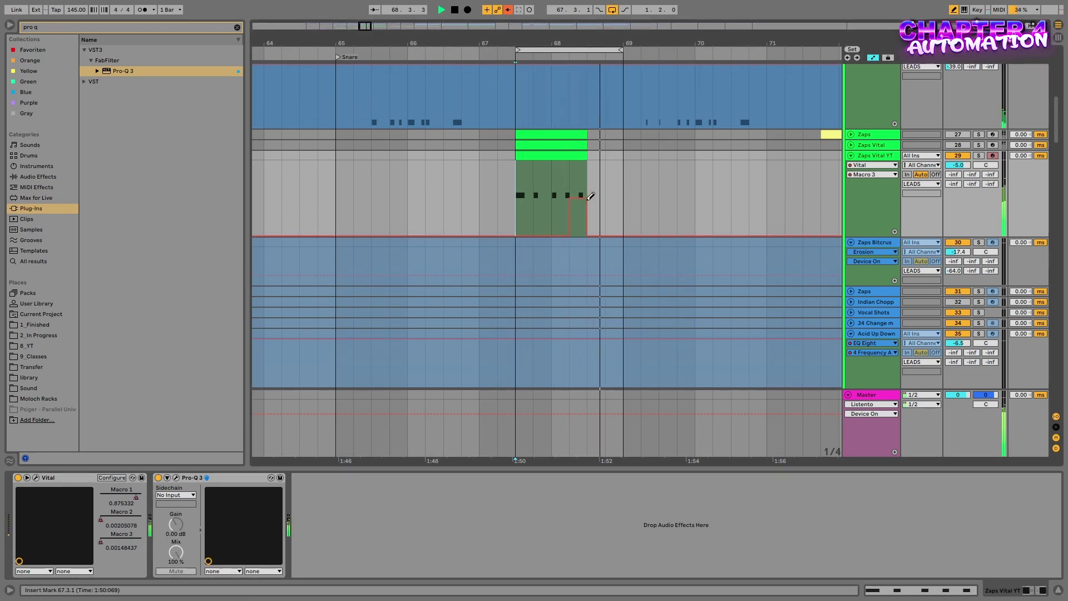
drag(584, 198, 569, 218)
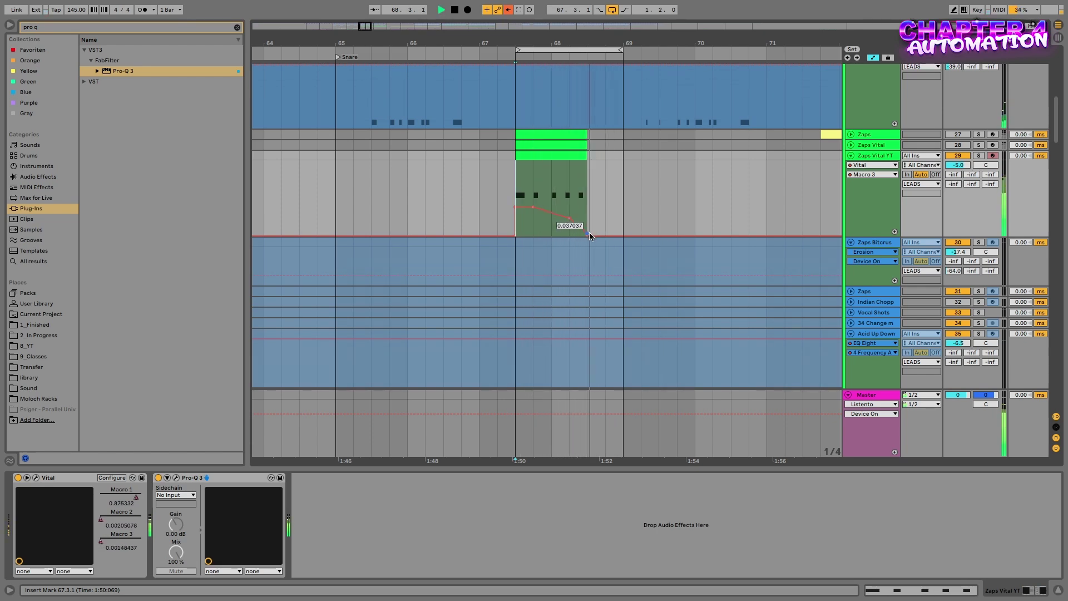
mouse_move(580, 227)
mouse_down()
mouse_move(569, 232)
mouse_move(569, 223)
mouse_move(568, 235)
mouse_up()
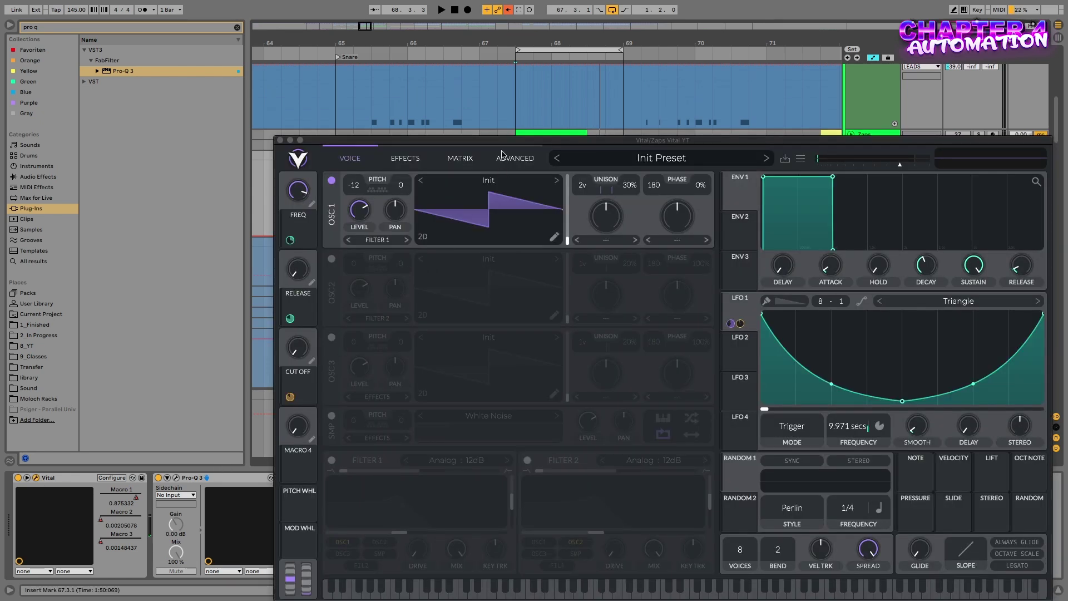
Add the delay effect's Feedback to the Vital device's configured parameters and close the plug-in window
click(467, 156)
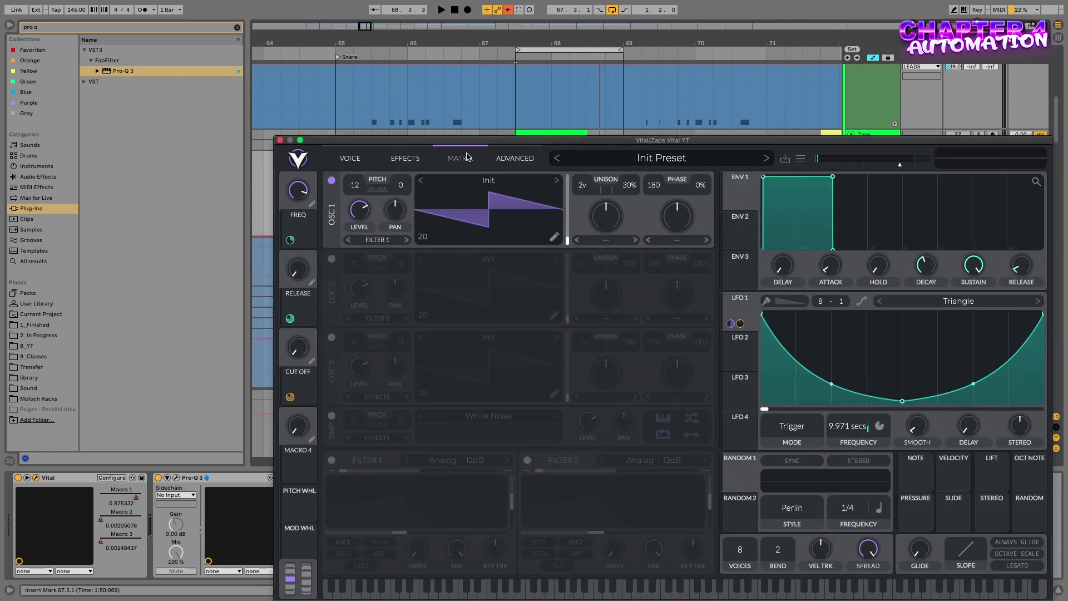
click(405, 158)
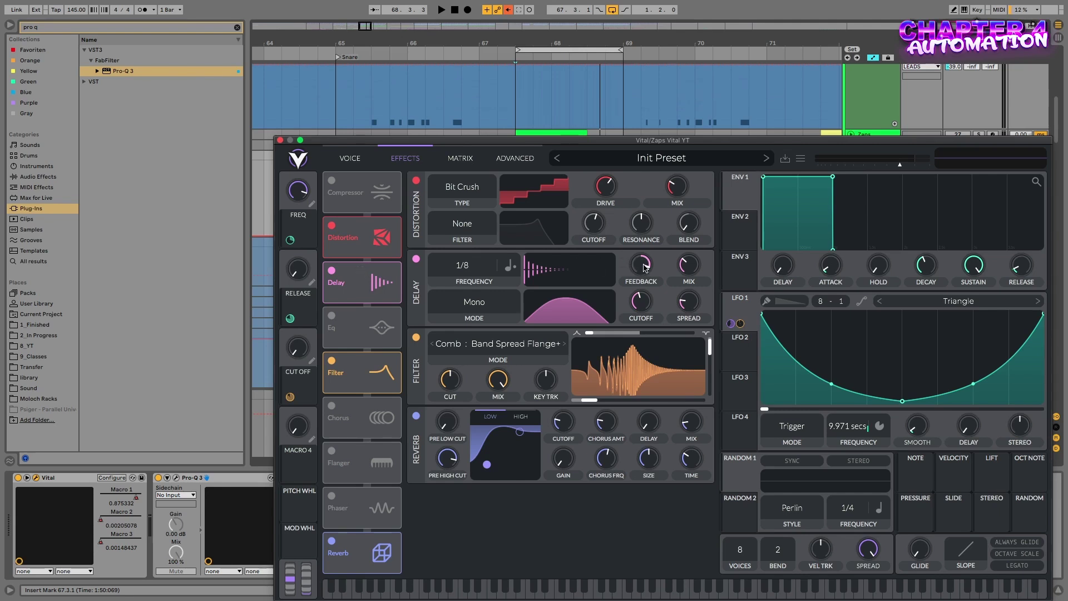
click(112, 477)
click(637, 267)
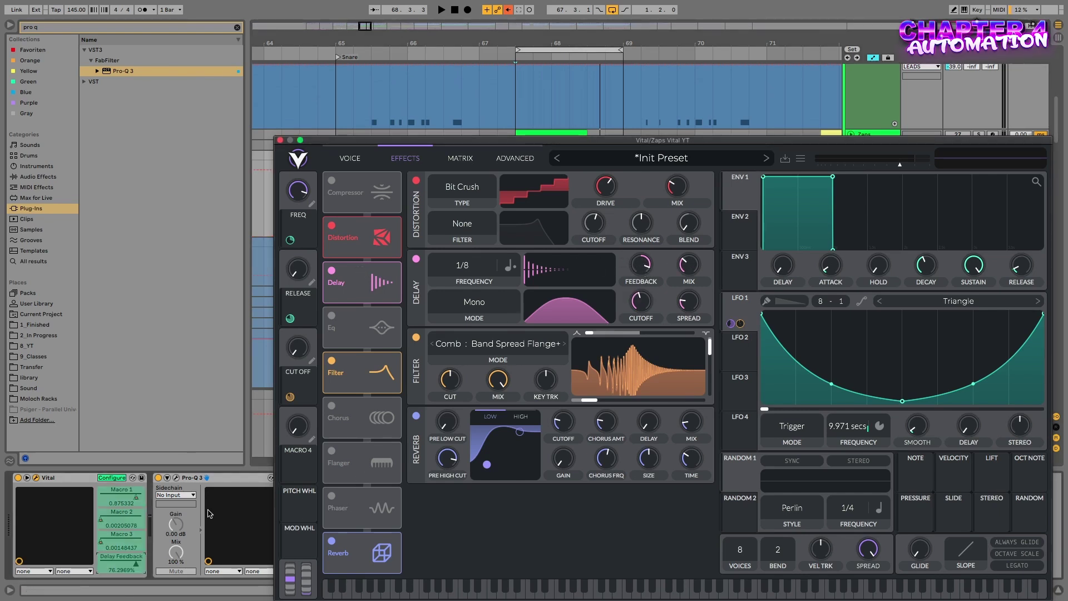
click(122, 478)
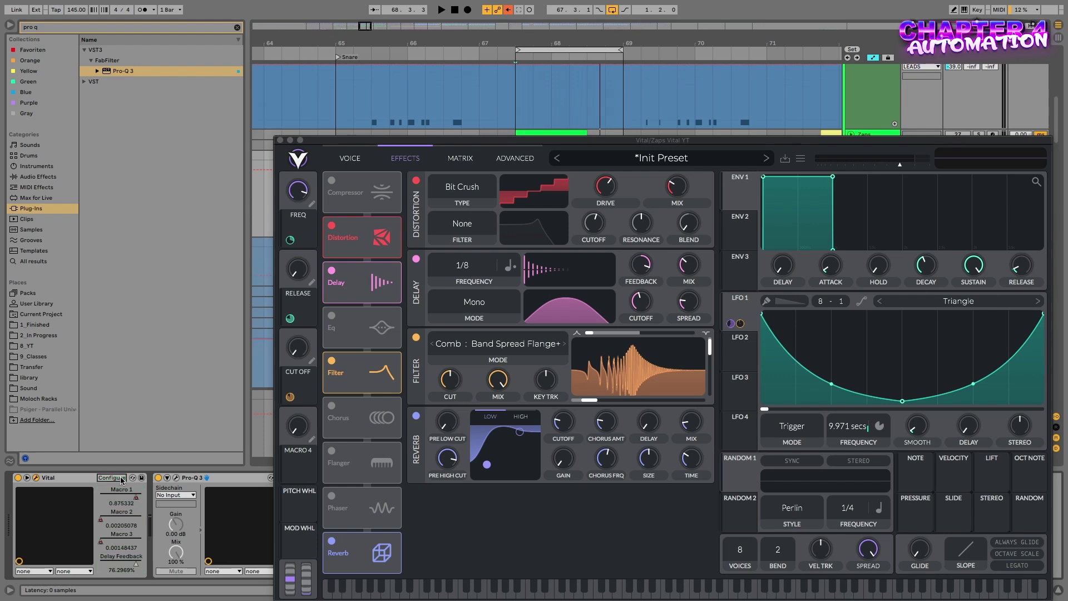
click(280, 140)
Automate Delay Feedback to rise from about -6.67% at the clip's start to its maximum near the clip's end
right_click(138, 563)
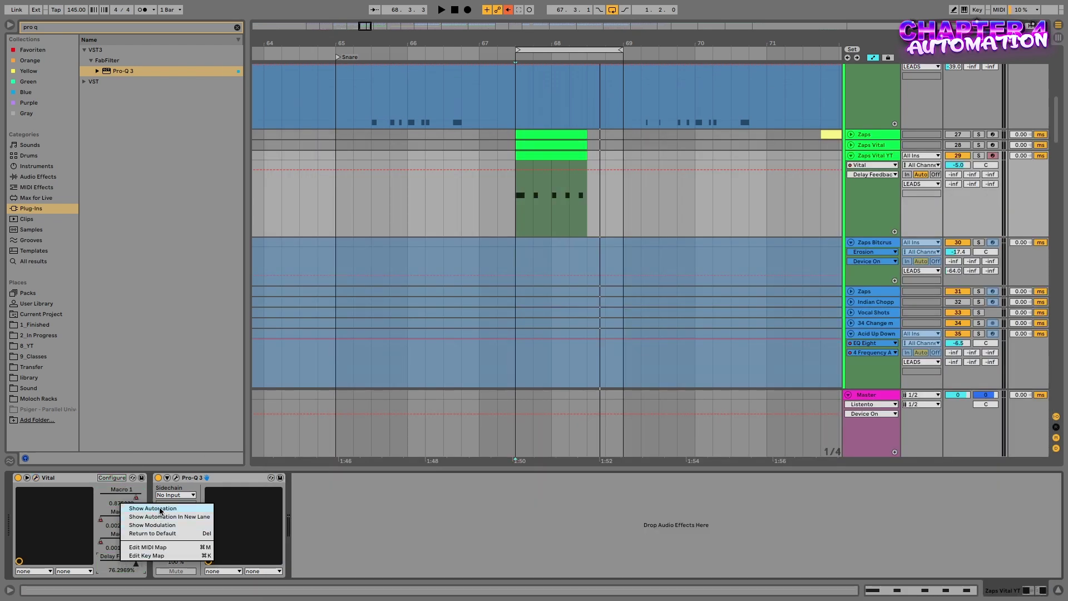
click(160, 511)
key(b)
click(580, 161)
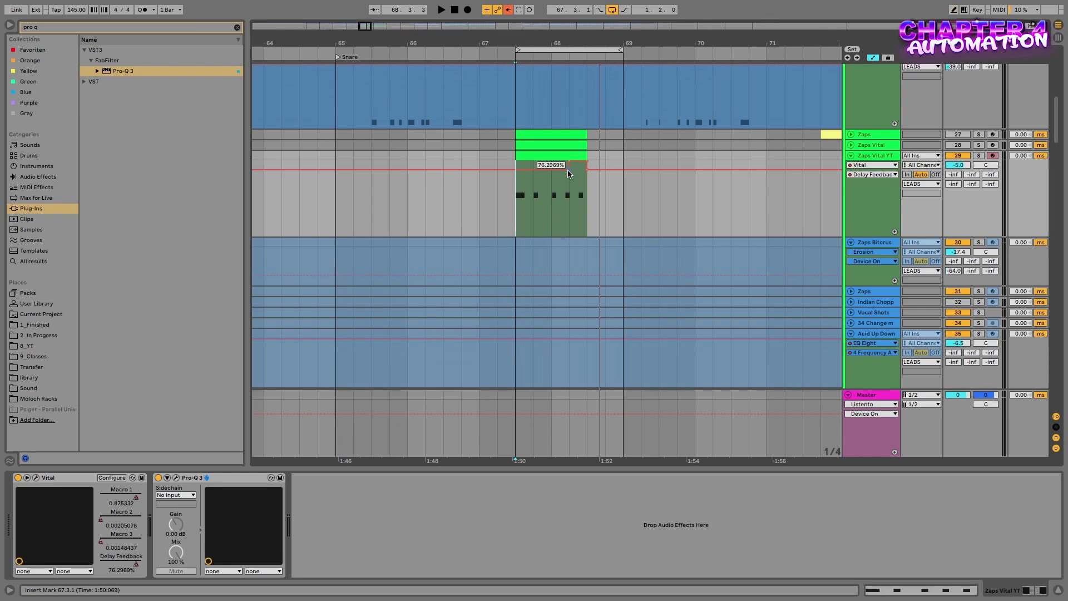
drag(529, 167, 511, 194)
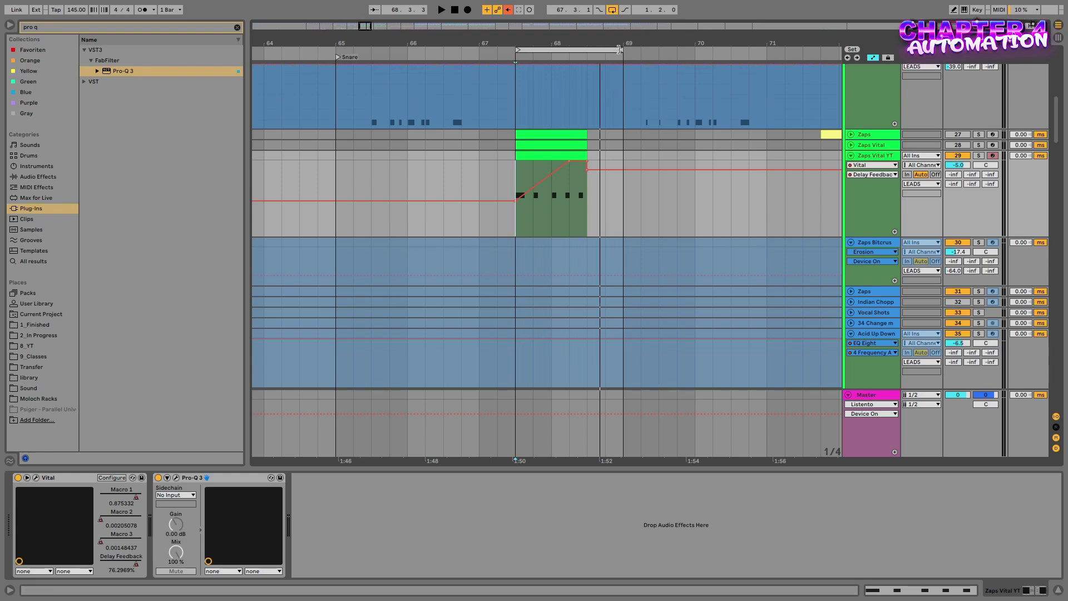
Extend the loop to bar 70 and automate the D-Long Rev send along a curve from -34.0 dB to about -6.5 dB over the clip
drag(619, 49, 694, 49)
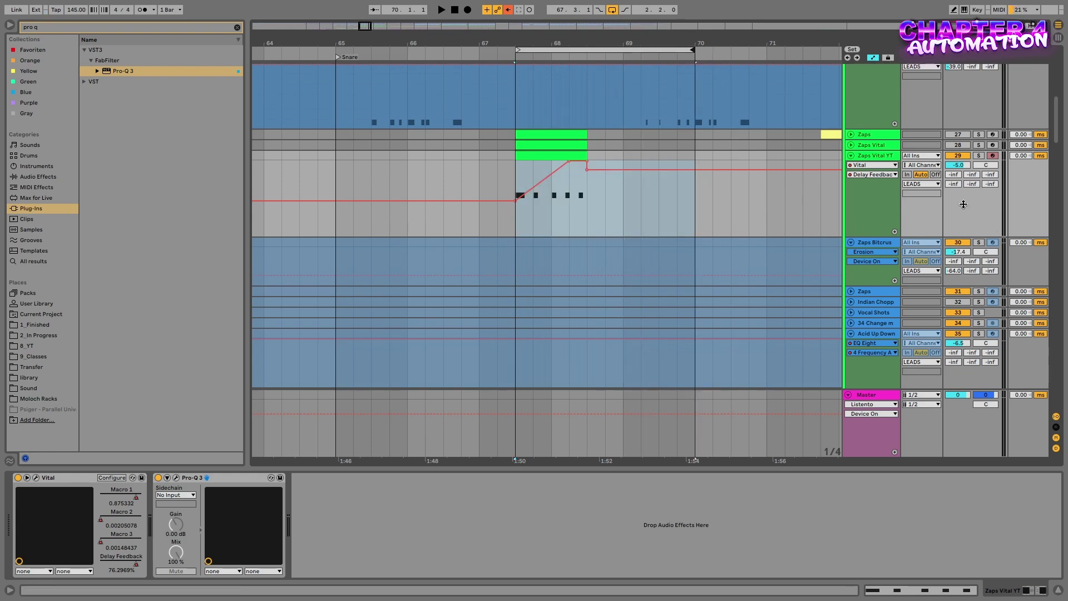
click(993, 183)
click(969, 182)
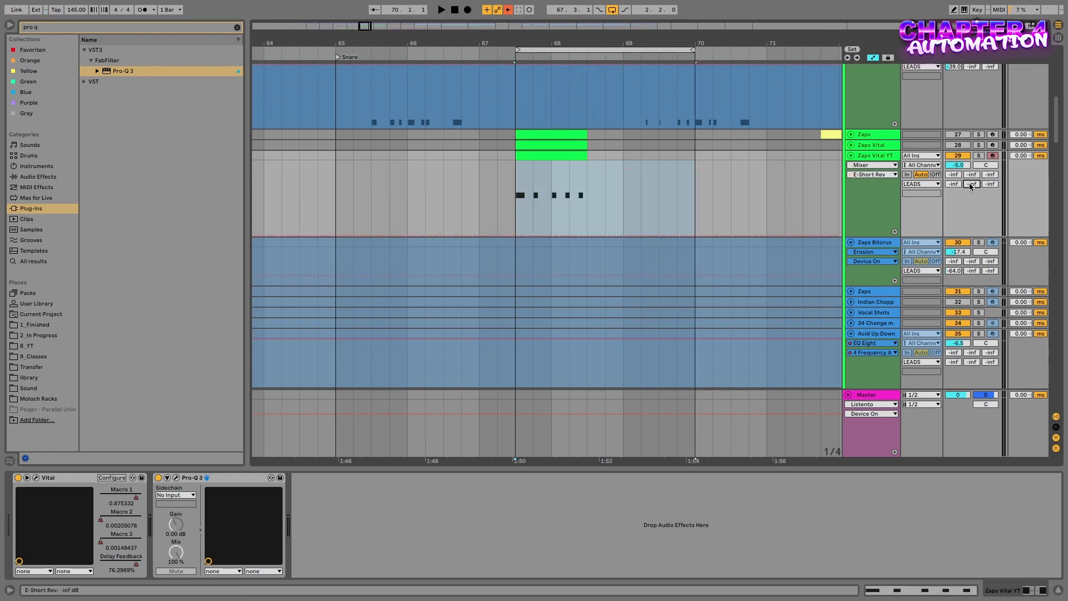
click(953, 183)
right_click(952, 183)
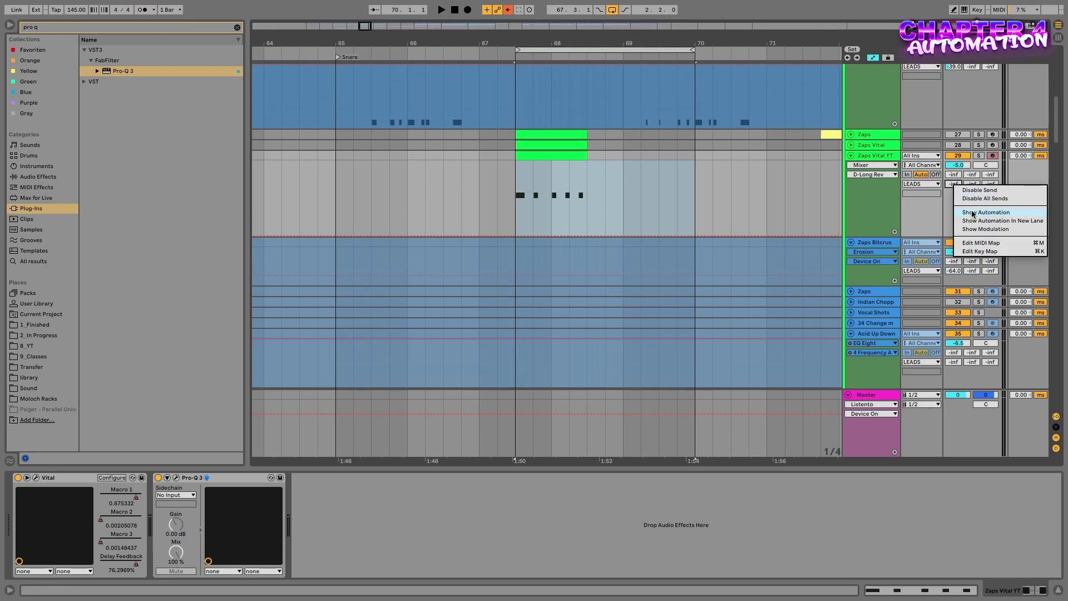
click(970, 212)
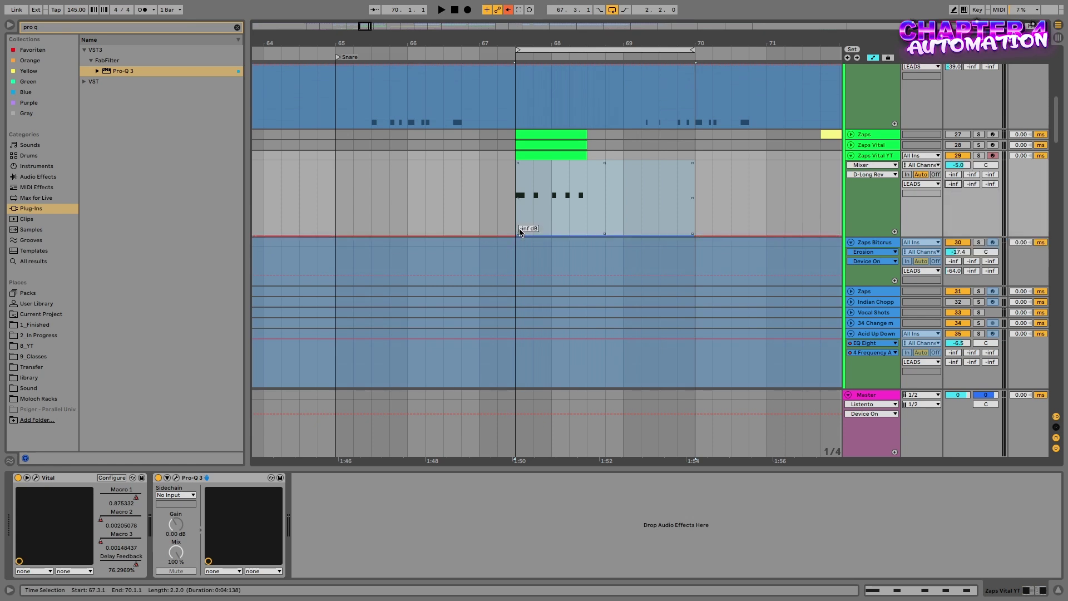
drag(520, 233, 520, 216)
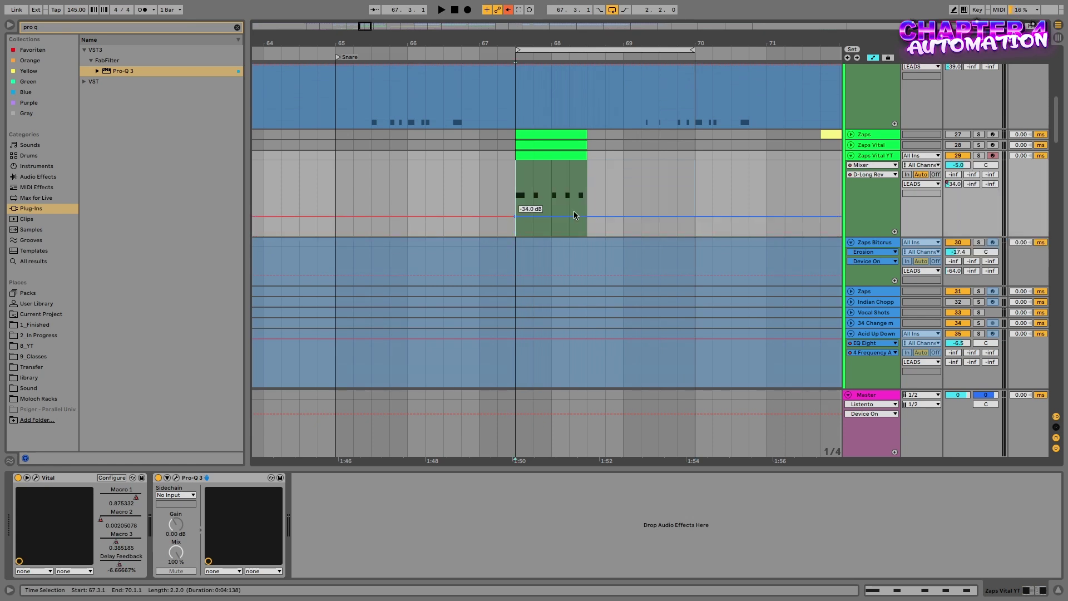
drag(588, 218, 548, 214)
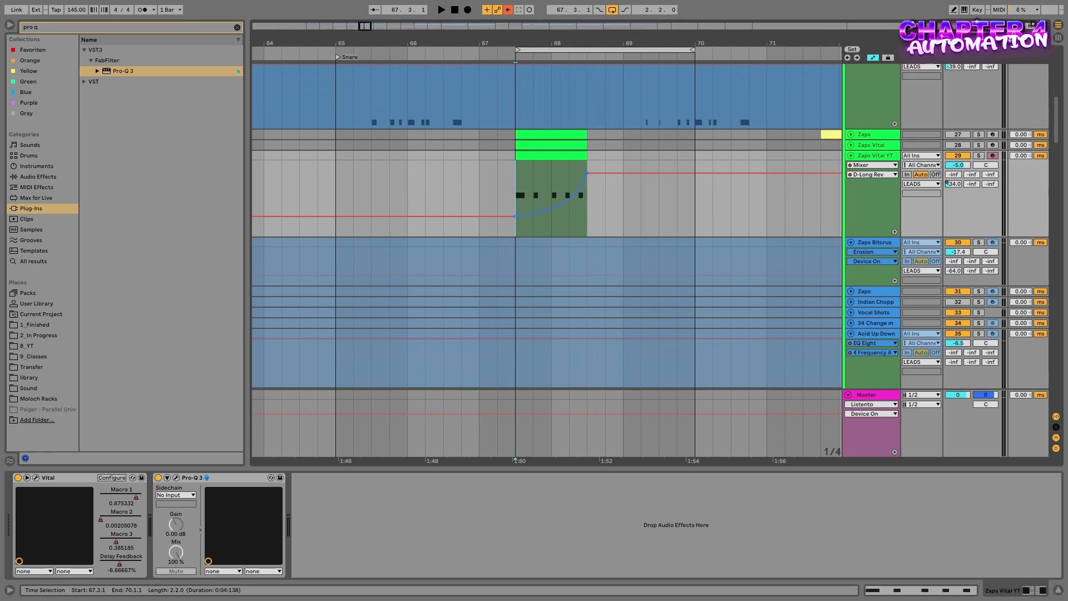
click(556, 158)
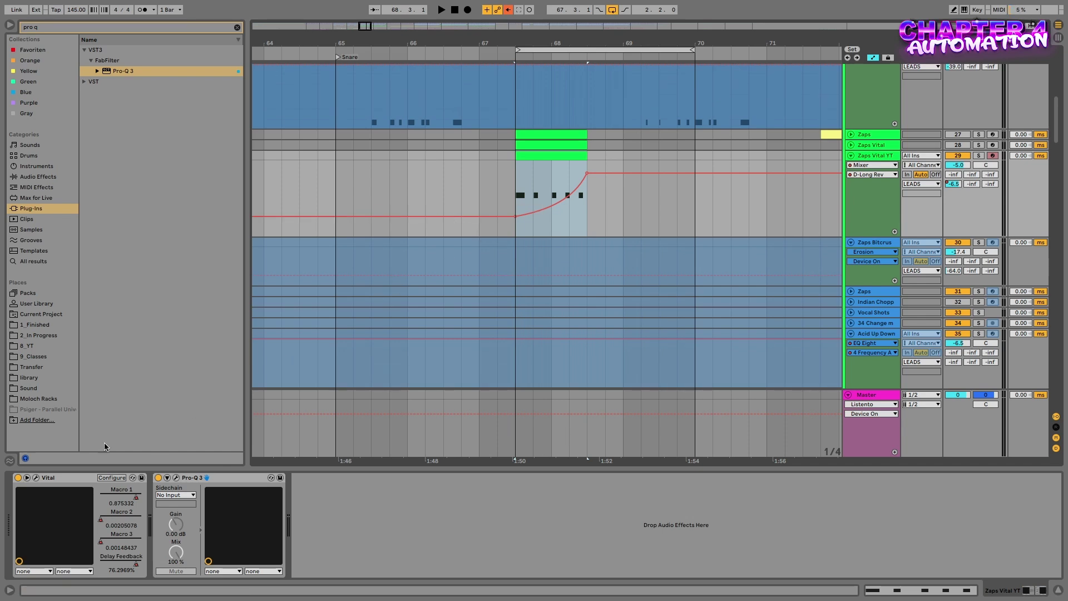
Switch off the Reverb effect inside Vital, close the plug-in window and audition the clip from bar 67
click(37, 478)
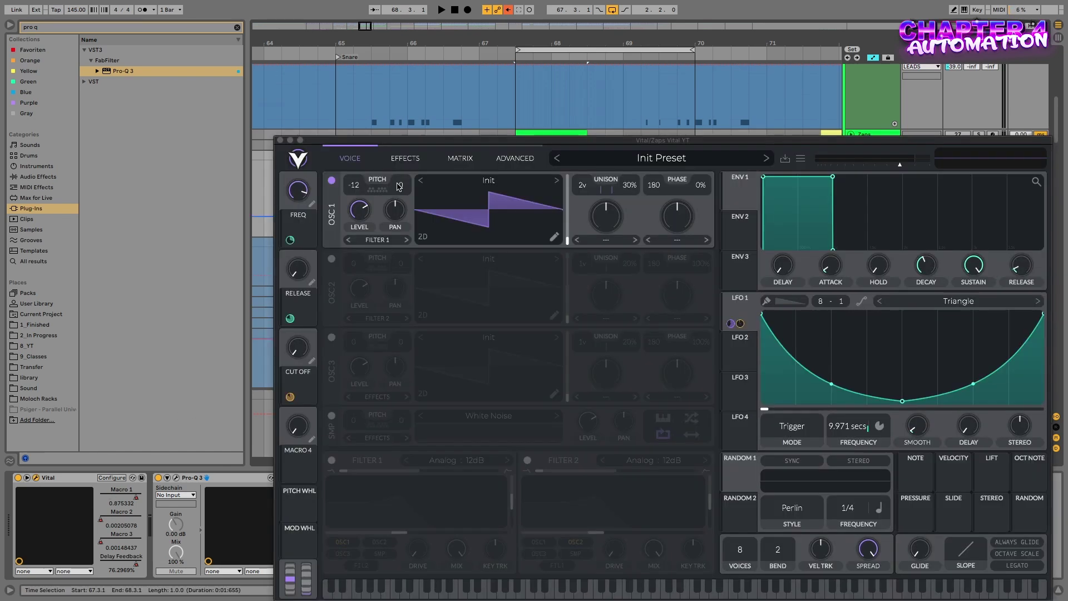
click(417, 159)
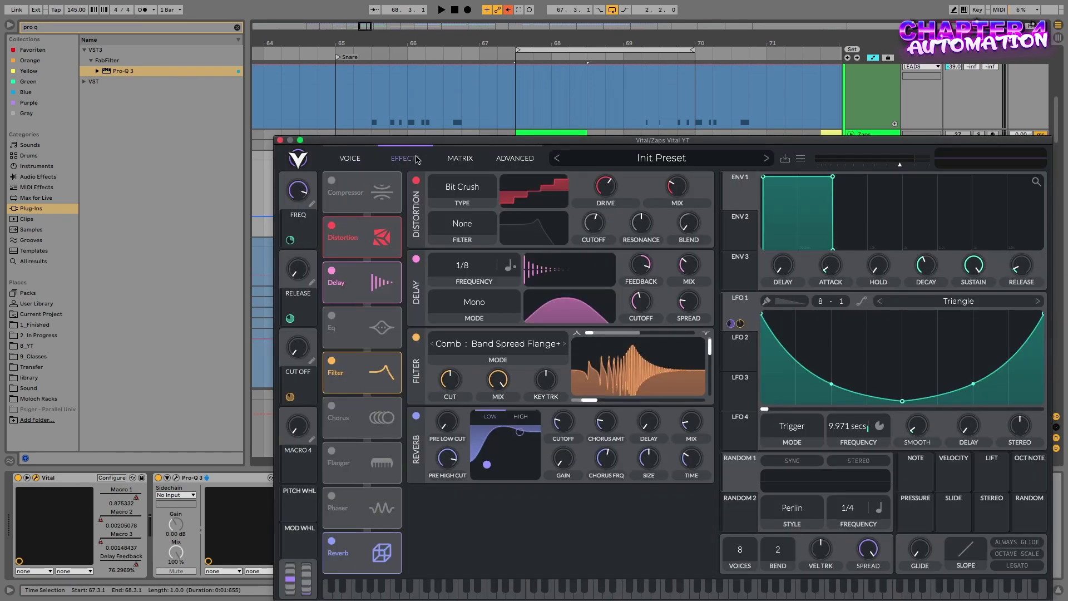
click(332, 542)
click(280, 140)
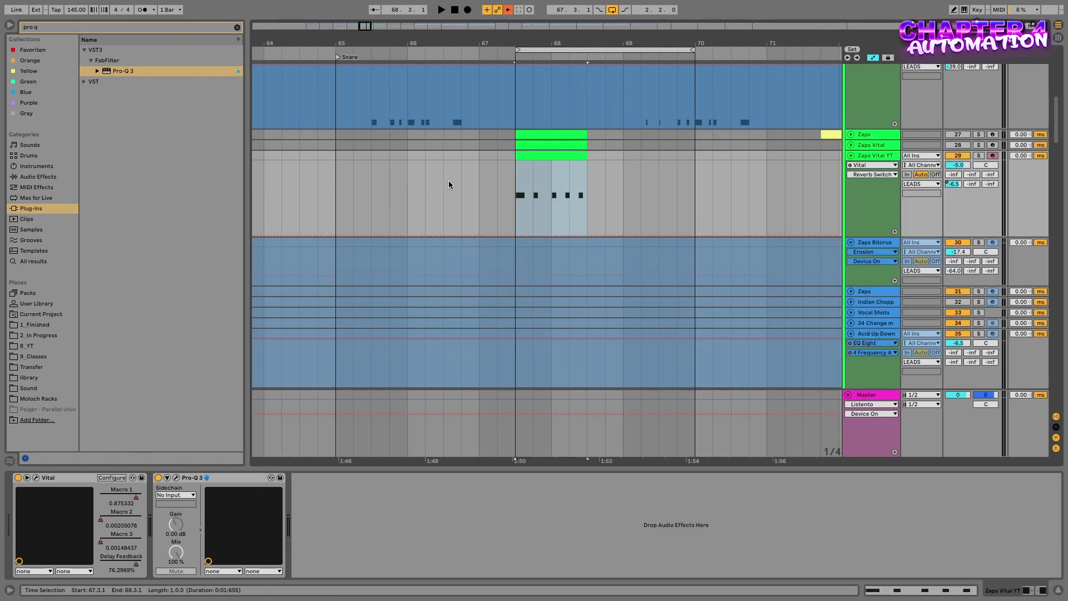
click(479, 192)
key(space)
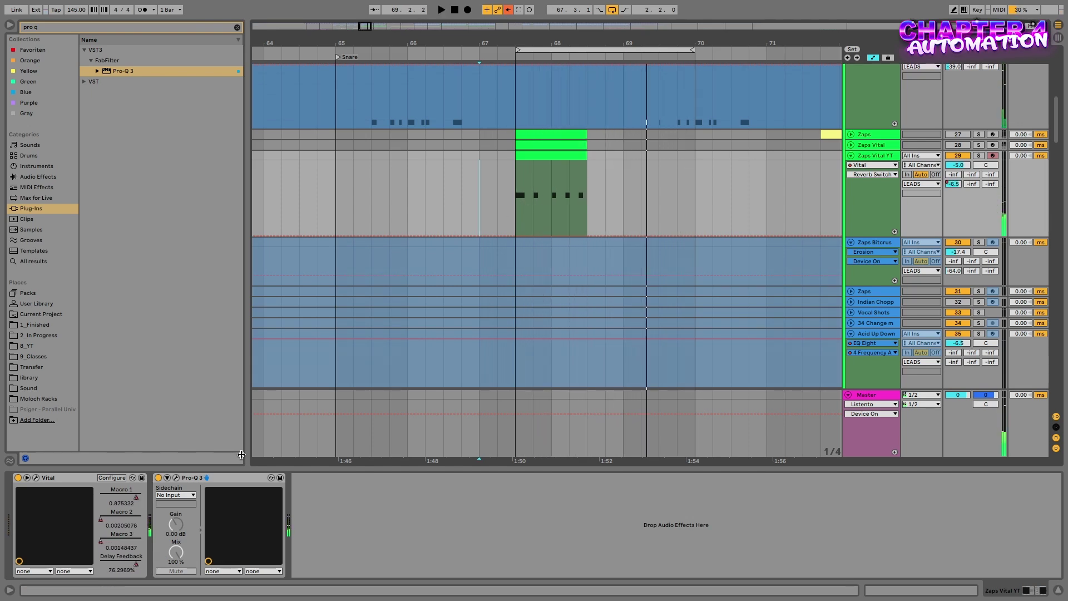
Show Macro 3's automation again, lower its opening plateau to 0 and audition the clip
right_click(112, 547)
click(132, 551)
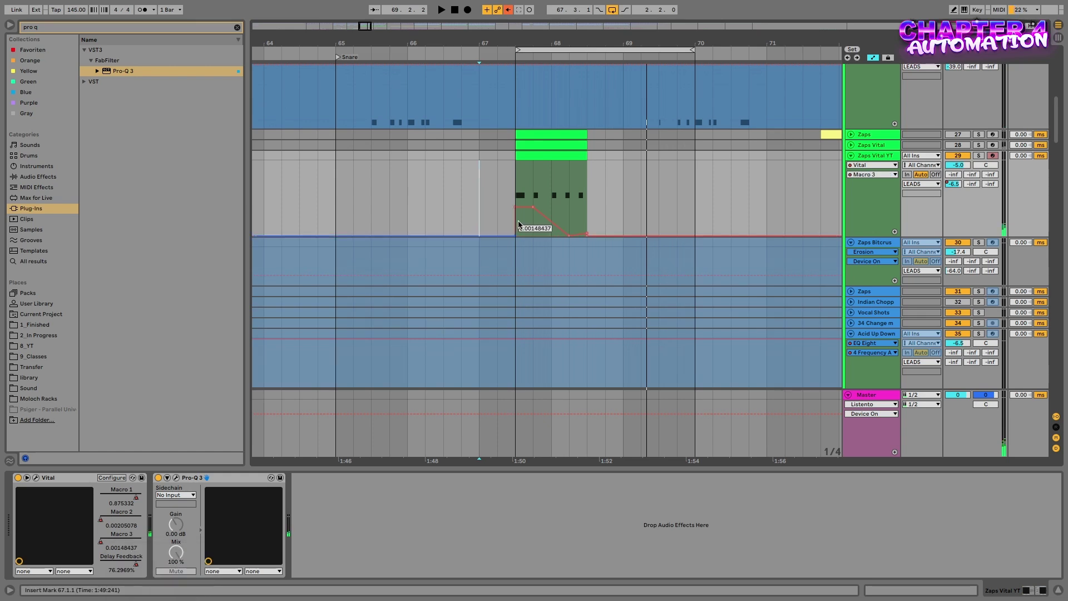
drag(534, 209, 529, 225)
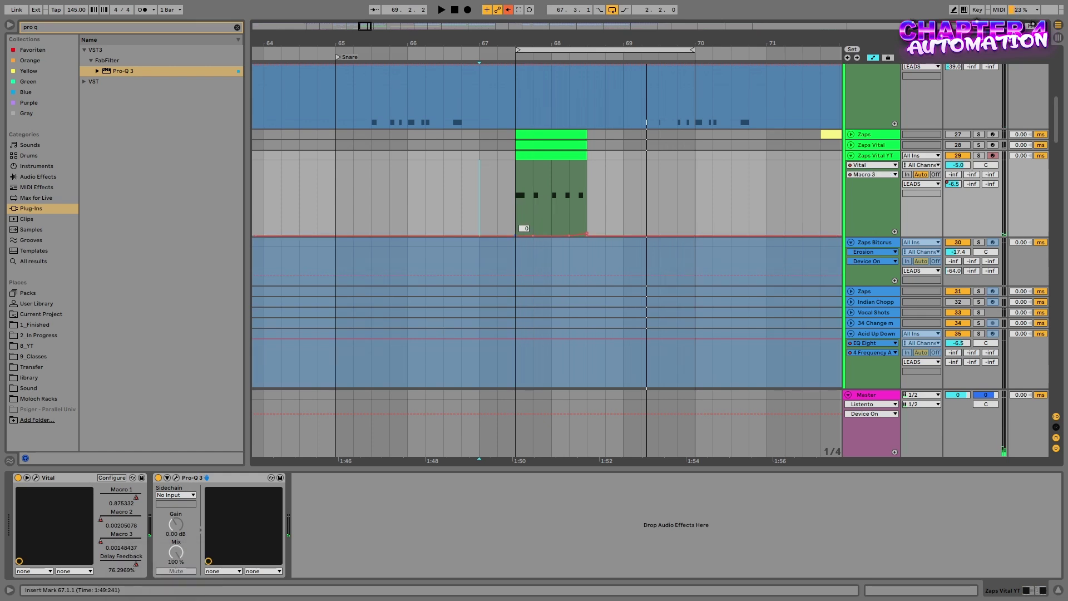
click(498, 201)
key(space)
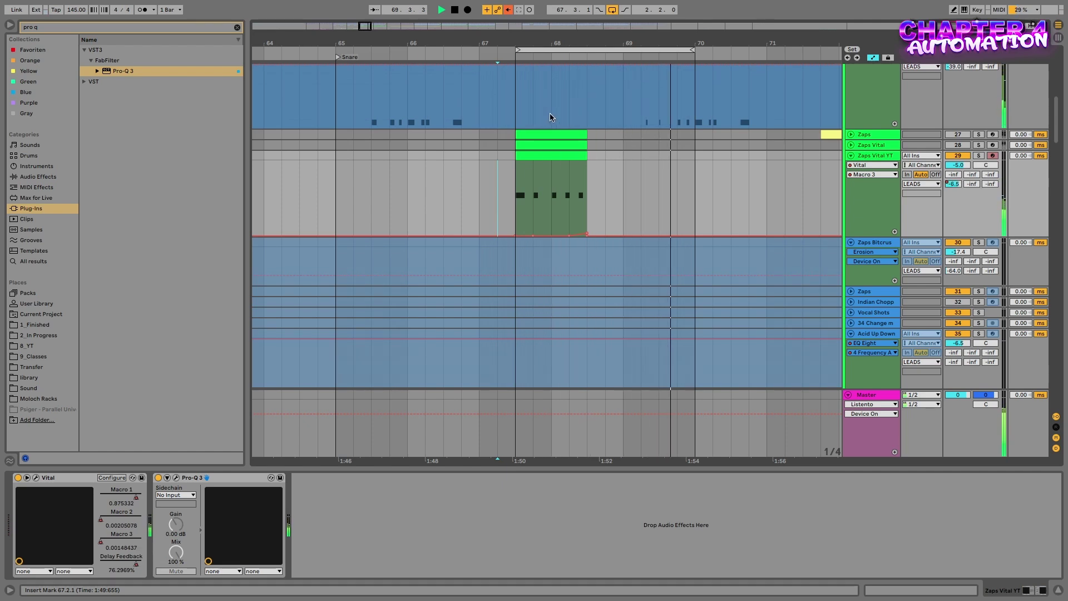
key(space)
Delete the automation of Macro 1, Macro 2 and Macro 3 on the Vital device
key(Delete)
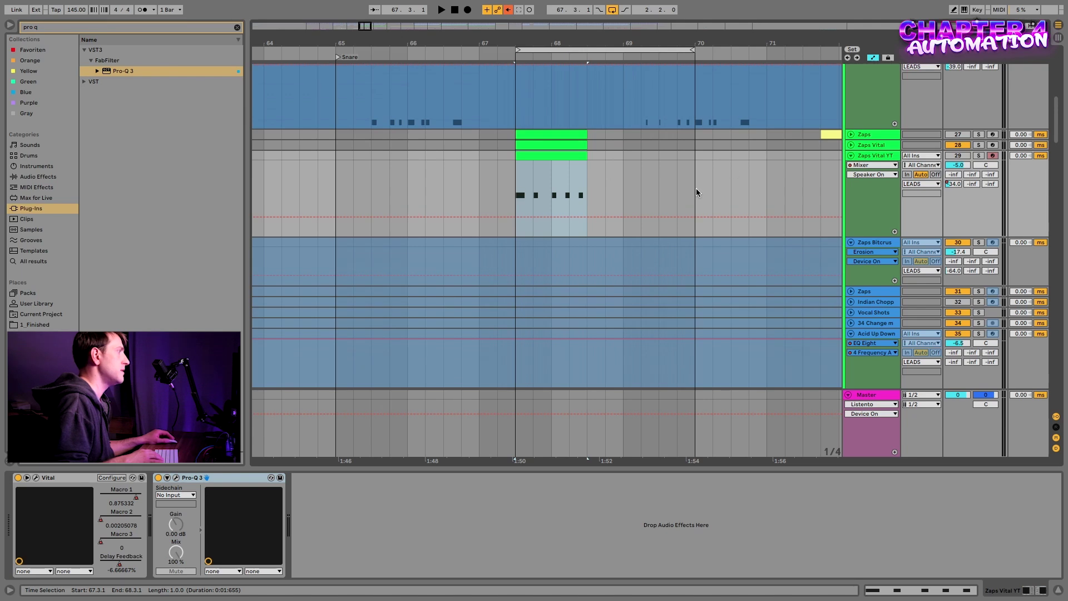
right_click(129, 500)
click(155, 538)
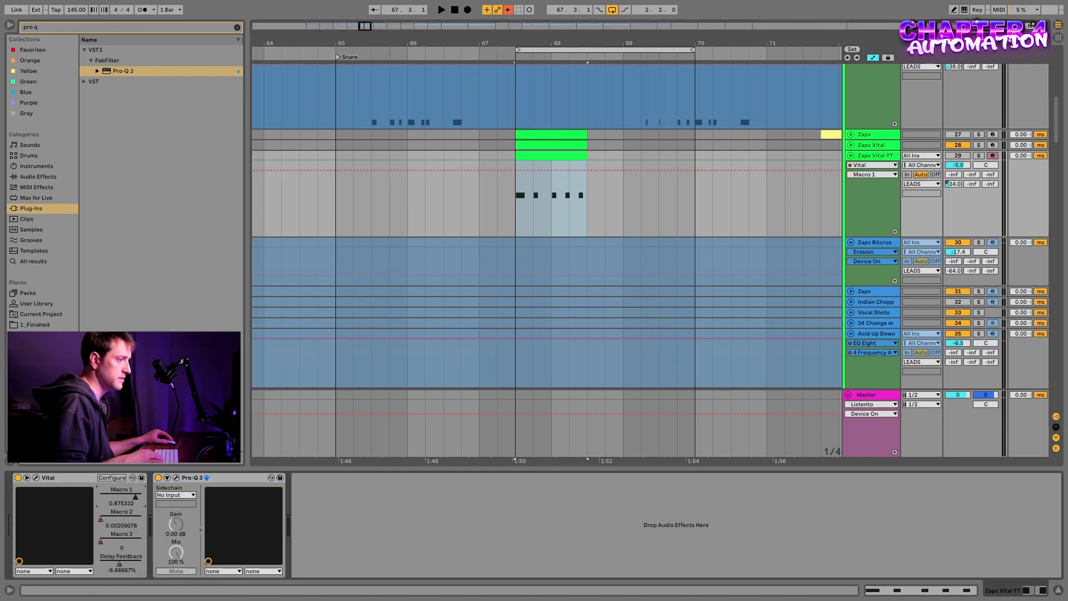
right_click(120, 516)
click(146, 554)
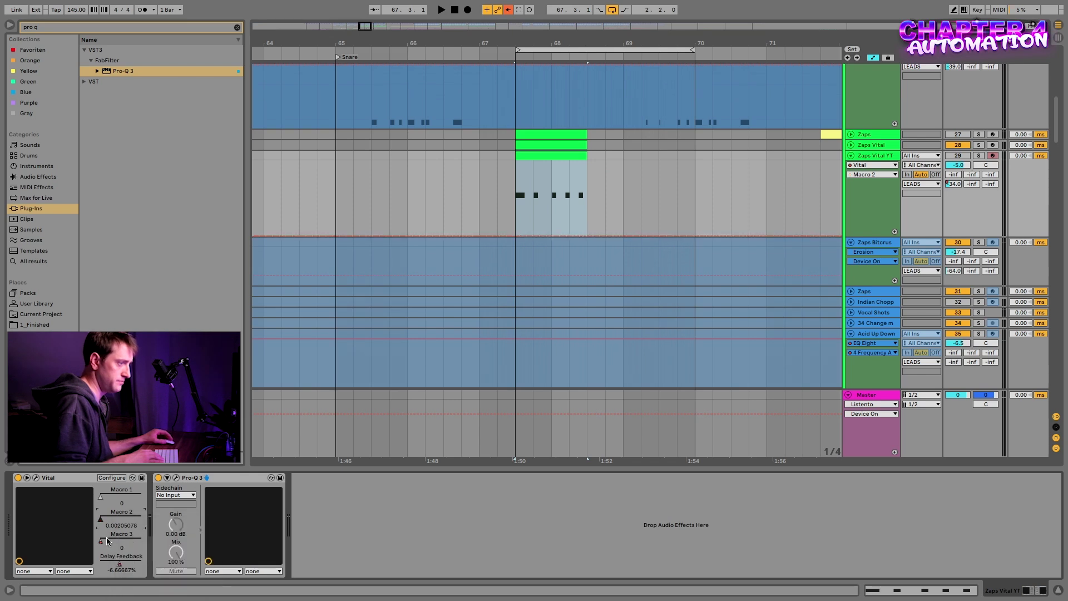
right_click(105, 536)
click(139, 574)
right_click(125, 565)
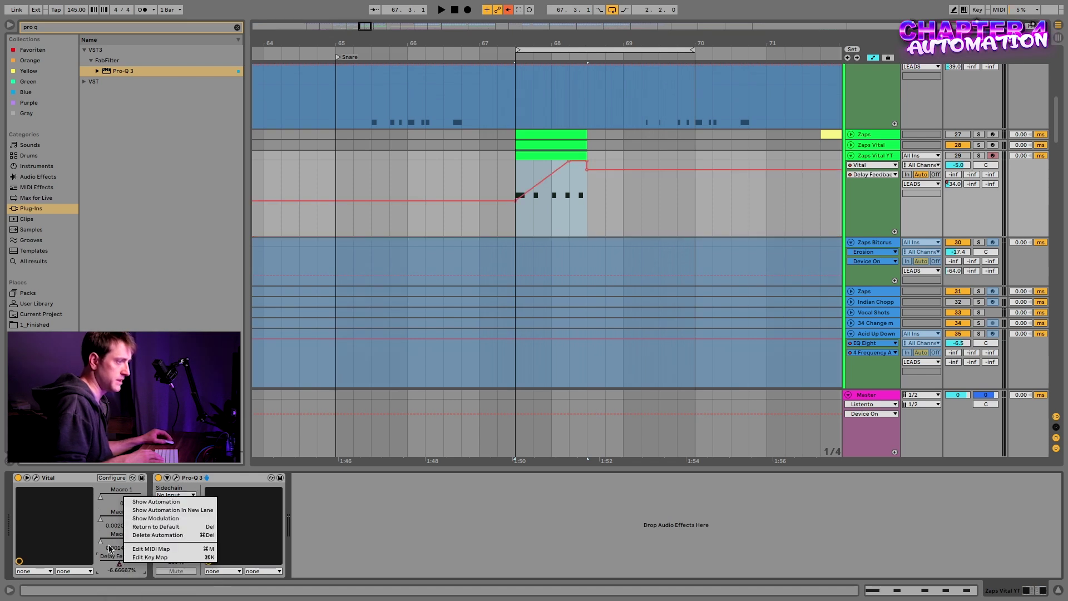
click(109, 547)
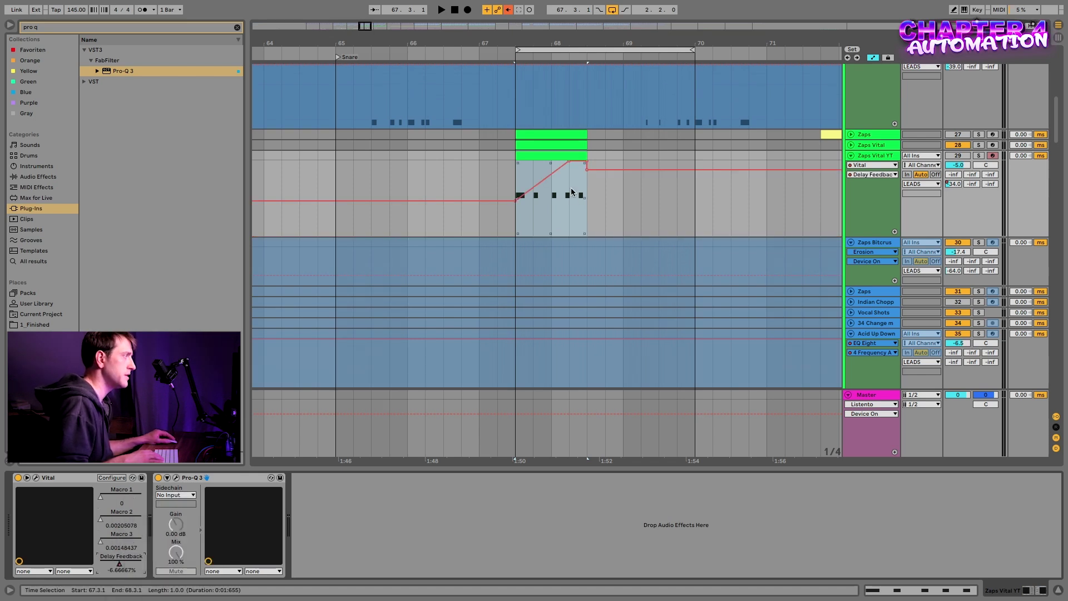
Reshape the Delay Feedback automation with an extra midpoint at bar 68, extend its falling end to bar 69 and audition the clip
drag(551, 175, 624, 169)
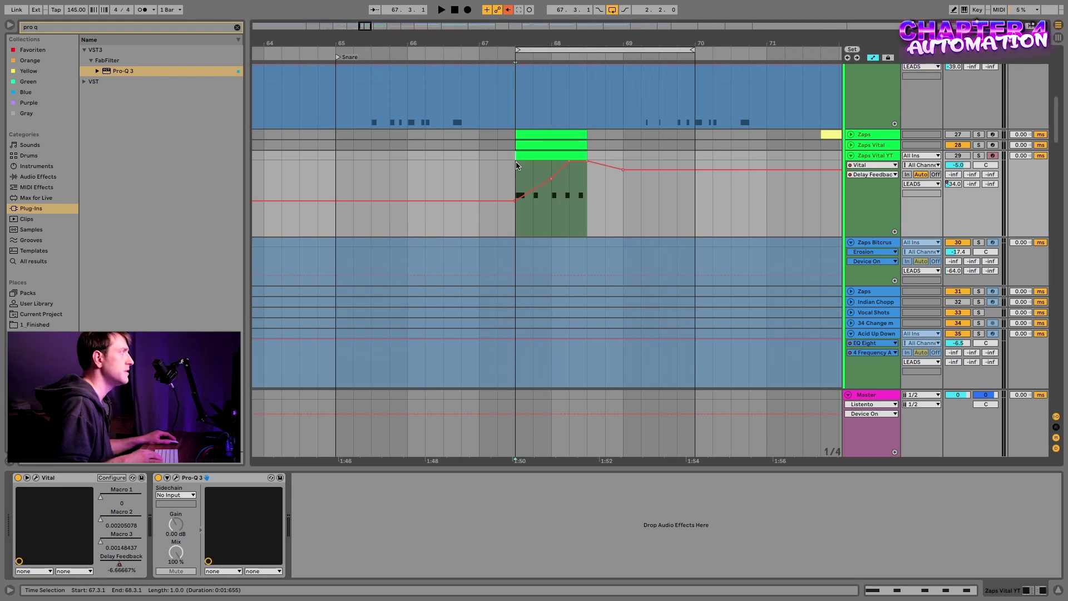
key(space)
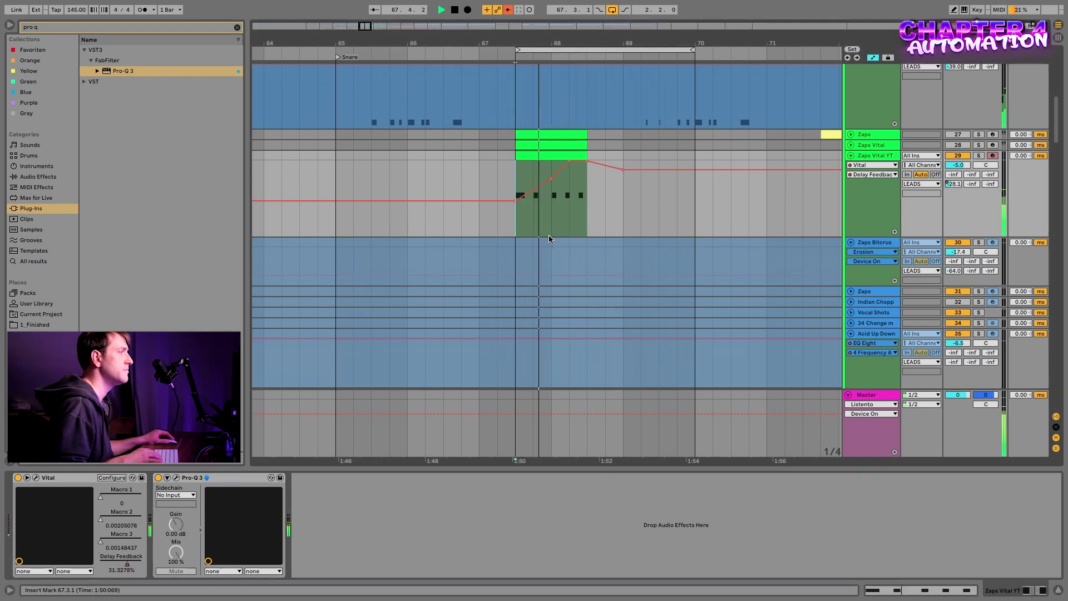
key(space)
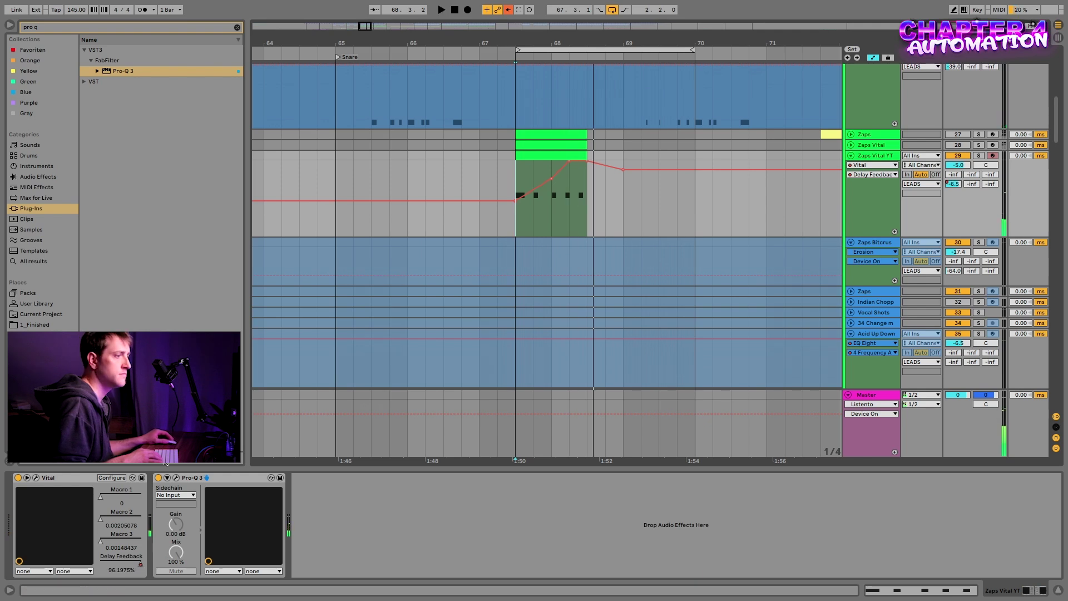
Set Vital's Macro 1 to about 0.51, Macro 2 to about 0.38 and Macro 3 to about 0.82 while auditioning the clip
key(space)
drag(102, 495, 116, 520)
key(space)
key(space)
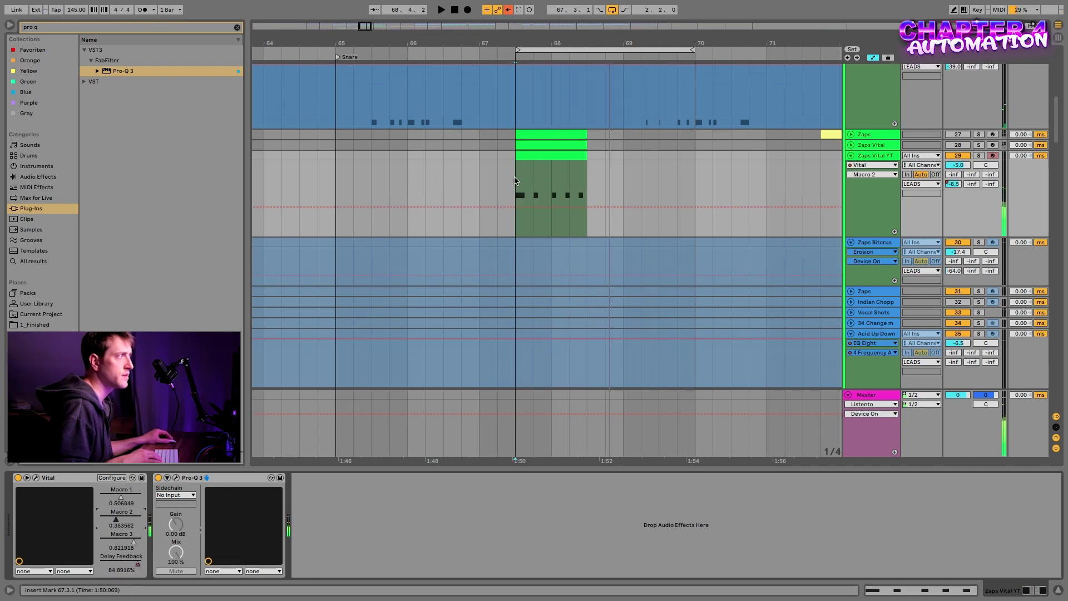
key(space)
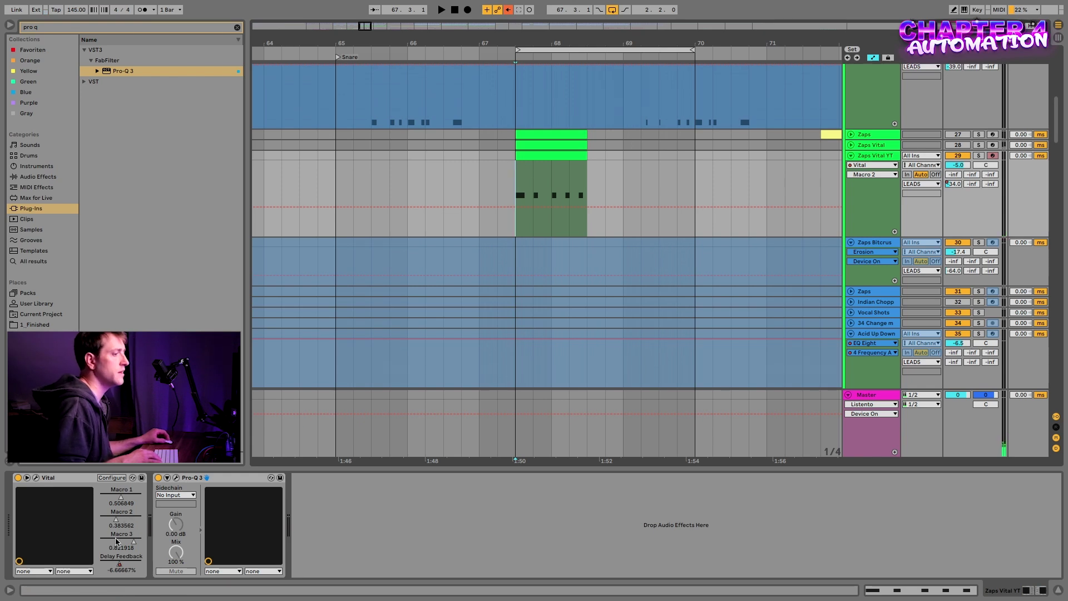
Search the audio effects for "erosion" and insert Erosion between Vital and Pro-Q 3
click(43, 28)
text(eros)
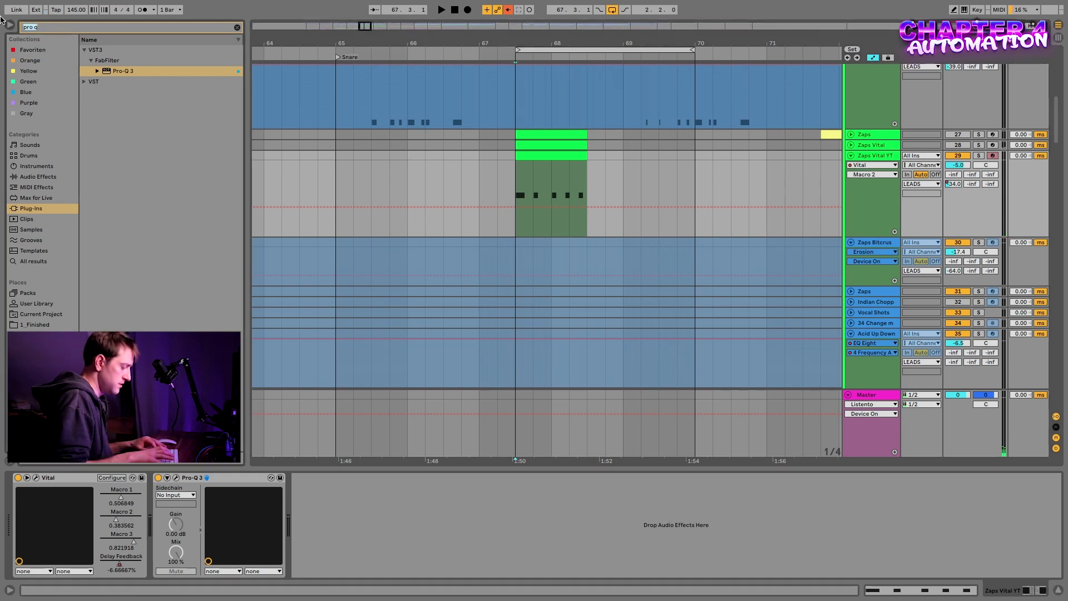
text(ion)
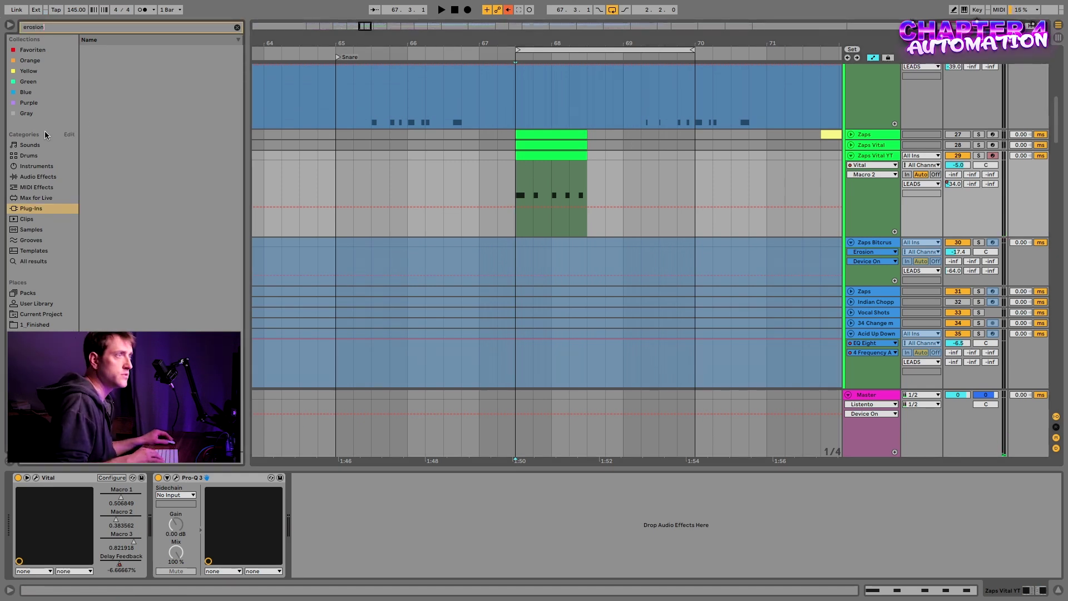
click(38, 176)
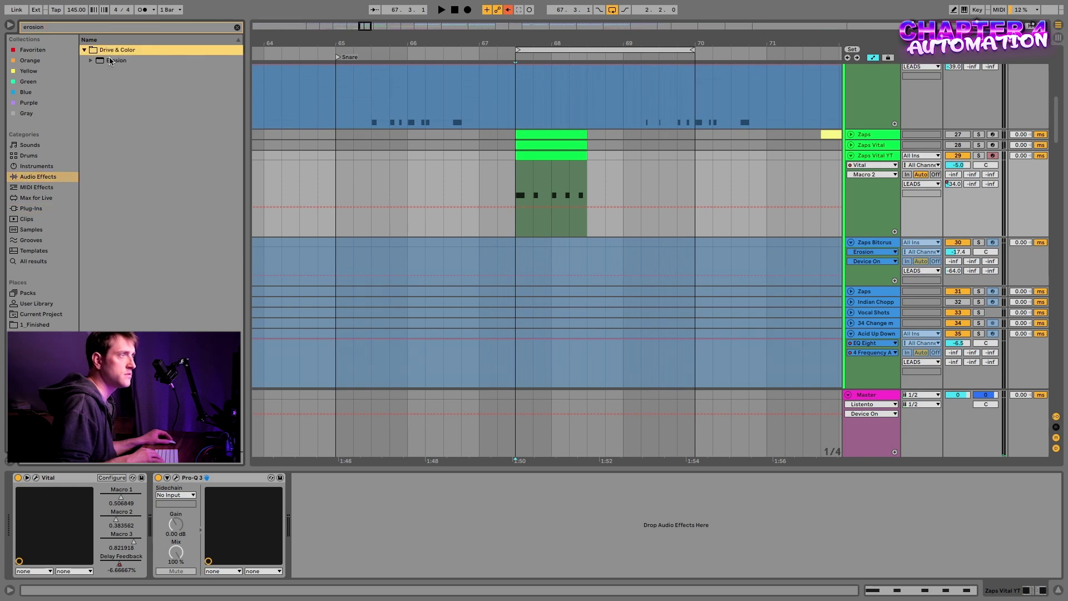
click(112, 60)
drag(111, 60, 152, 490)
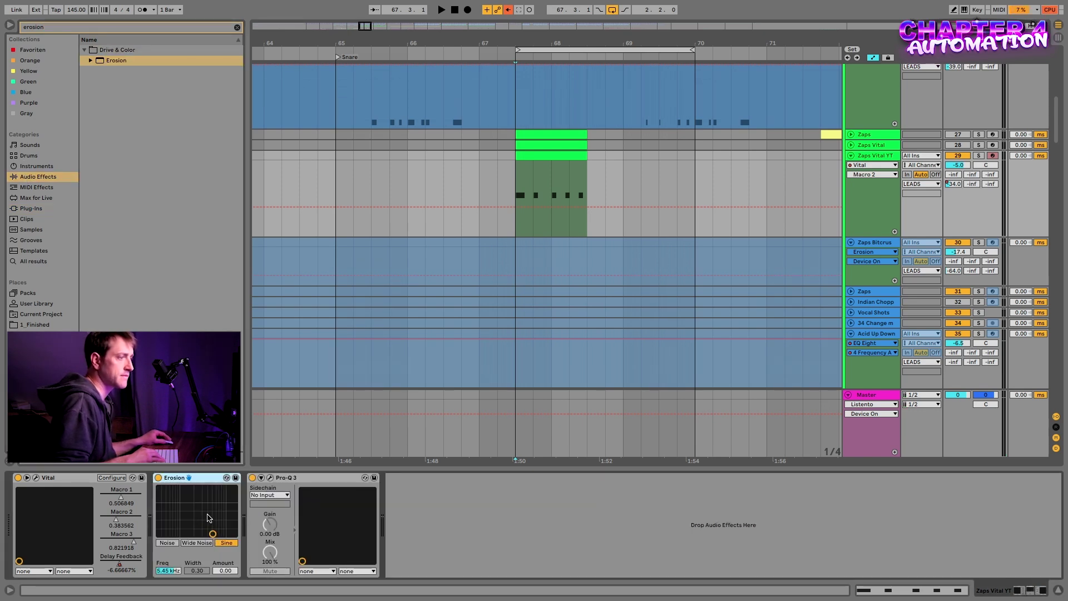
Set Erosion's frequency to 5.35 kHz and amount to 5.83 during playback, and compare the sound with Erosion bypassed and active
key(space)
drag(181, 526, 212, 526)
key(space)
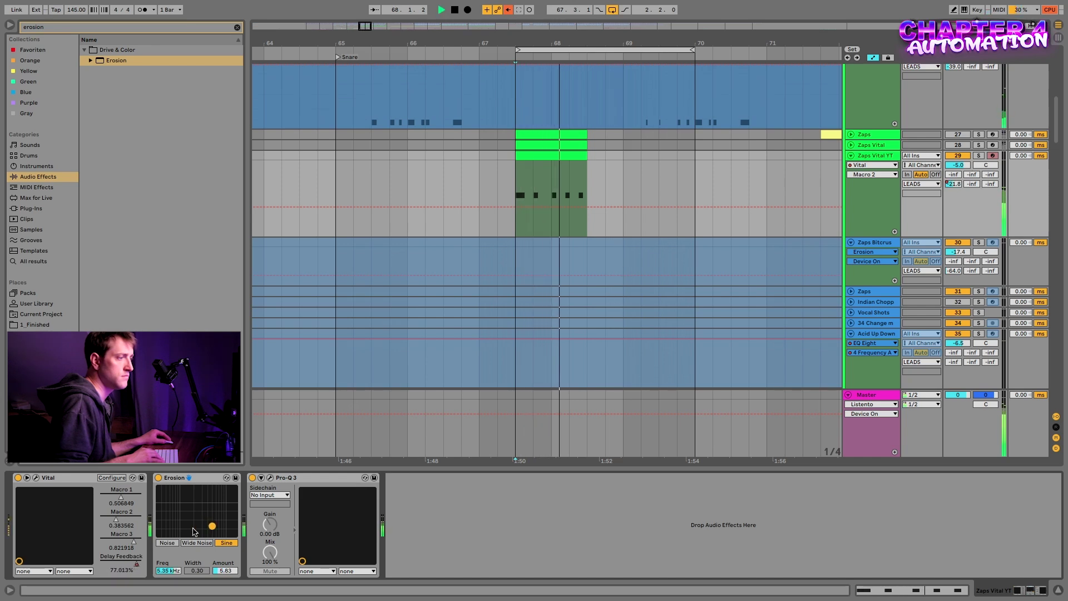
click(158, 478)
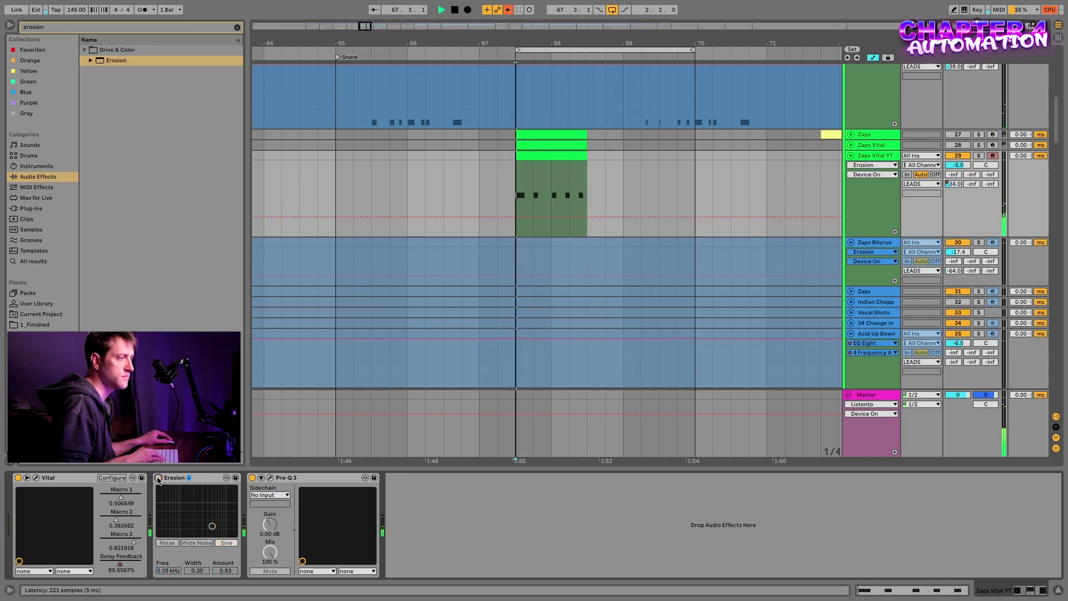
click(158, 478)
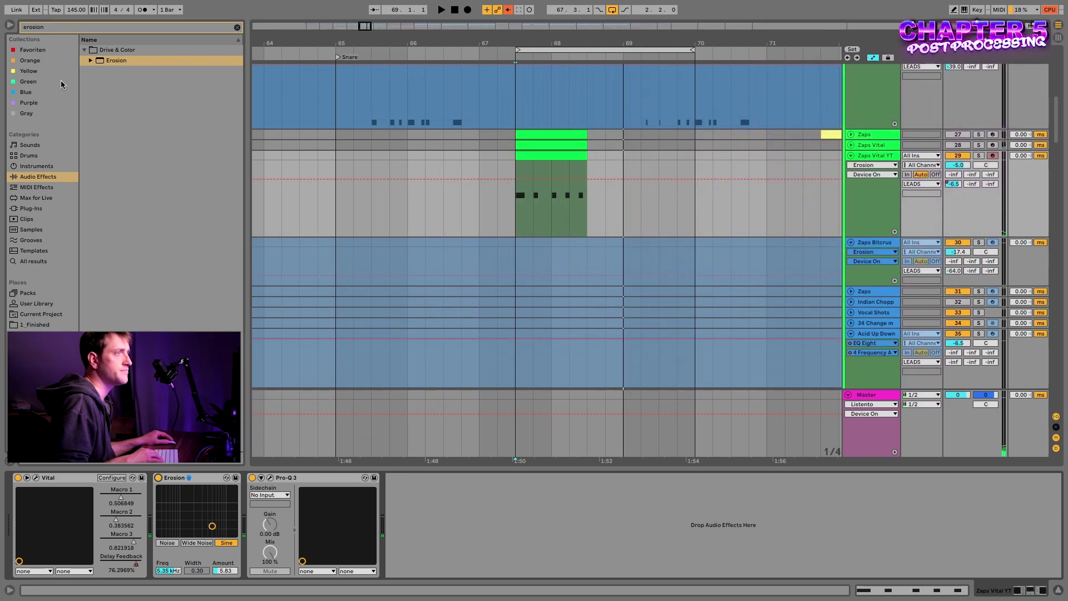
Search the audio effects for "comp" and add the Compressor after Pro-Q 3 on the Zaps Vital YT track
click(51, 30)
key(BackSpace)
key(BackSpace)
key(BackSpace)
key(BackSpace)
key(BackSpace)
key(BackSpace)
key(BackSpace)
text(comp)
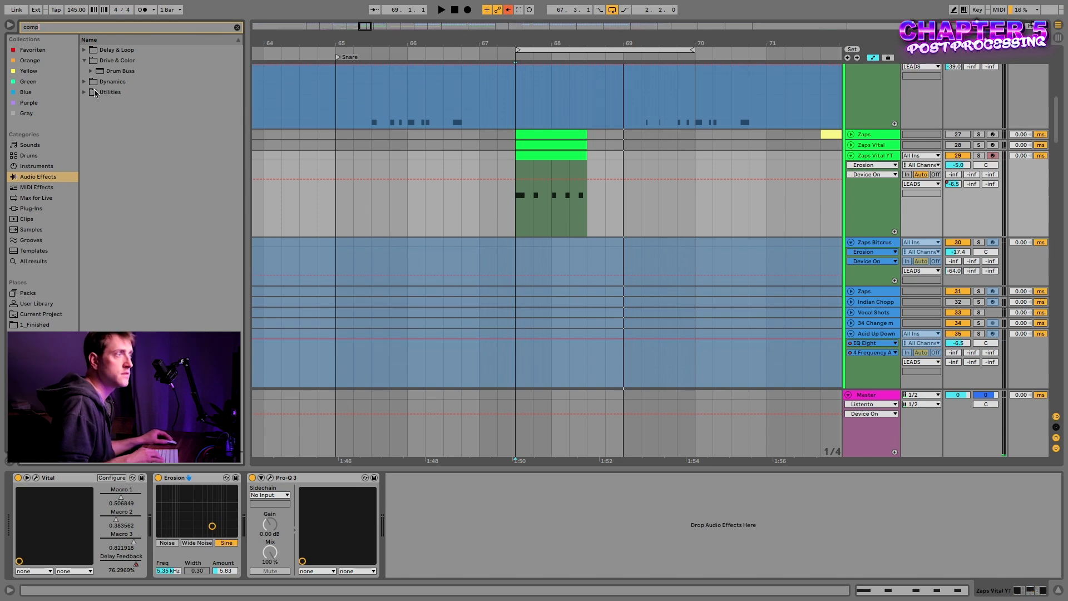
click(85, 61)
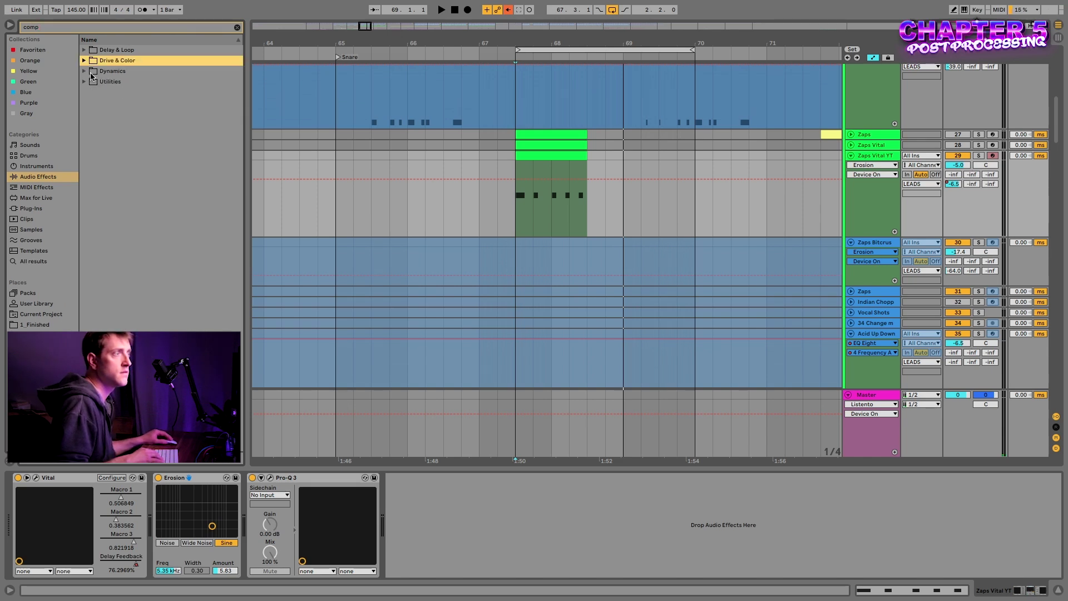
click(85, 72)
drag(119, 81, 252, 231)
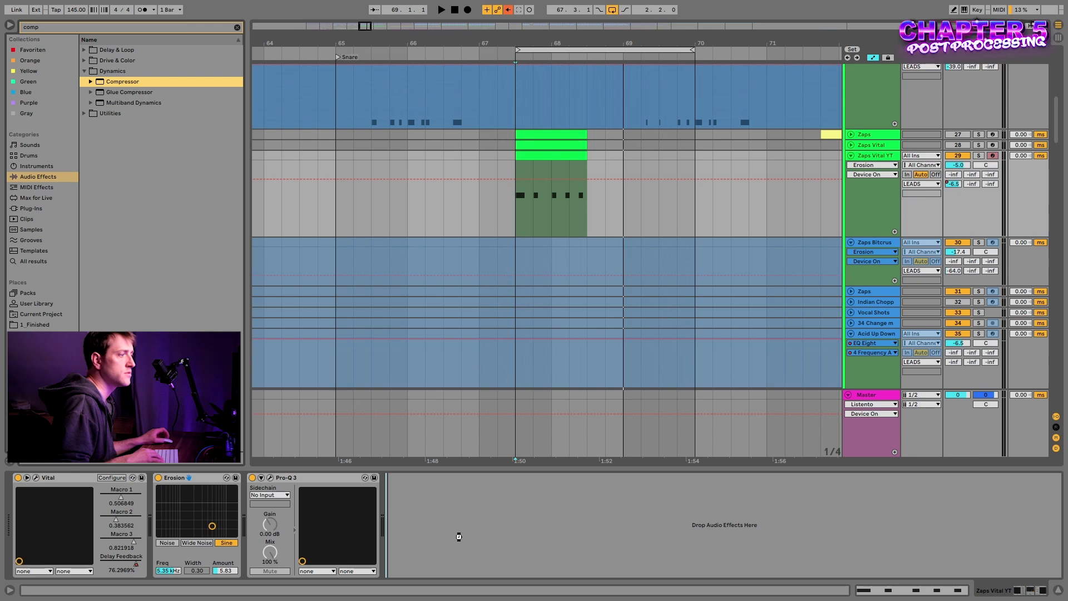
drag(346, 502, 302, 490)
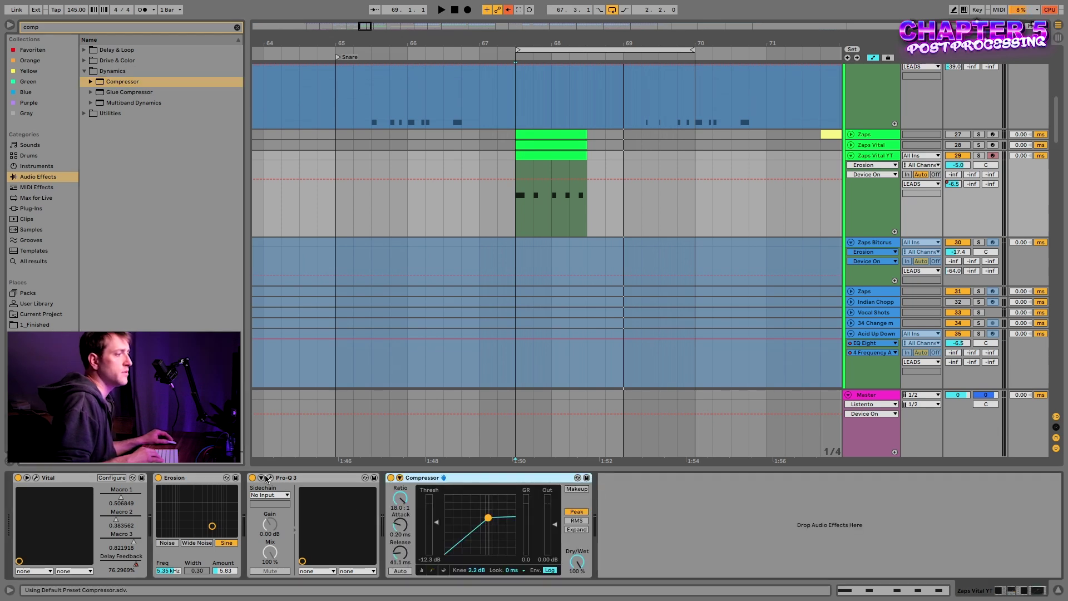
Open SPAN on the Master track, solo Zaps Vital YT and examine its spectrum during playback
click(879, 395)
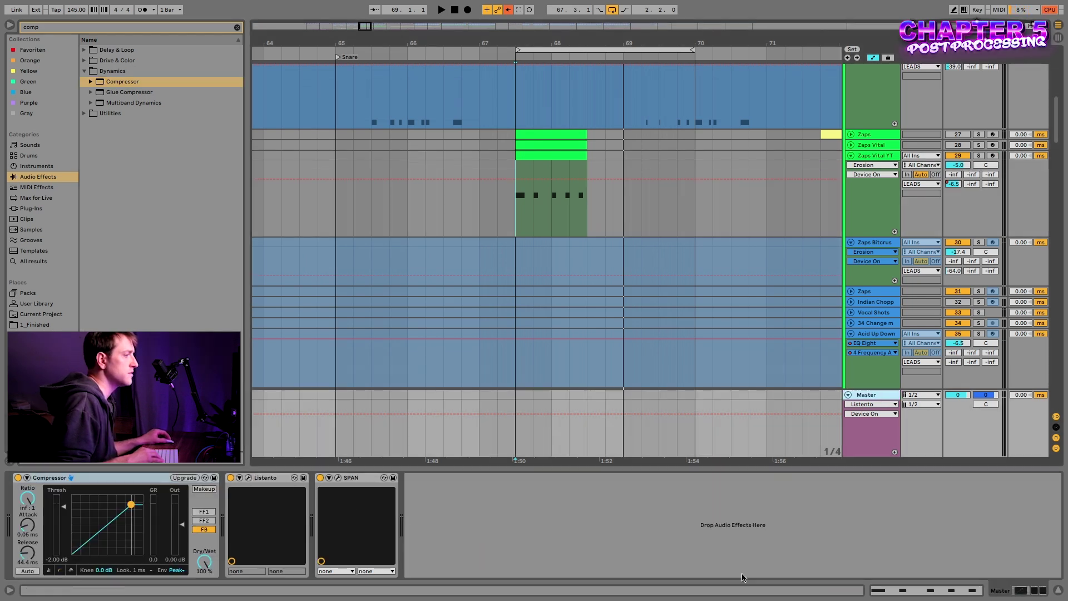
click(337, 478)
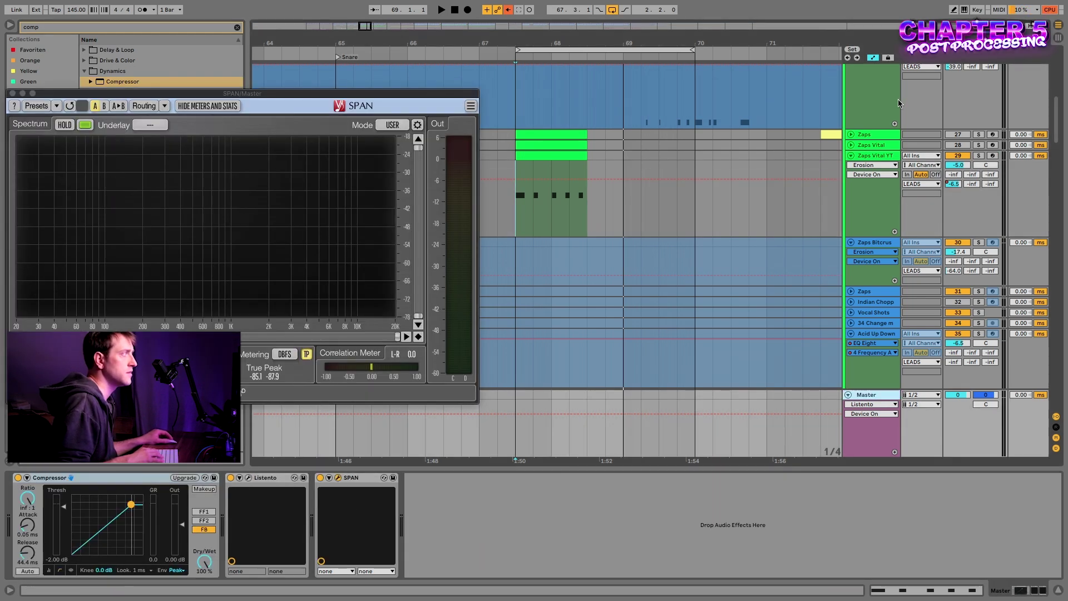
click(979, 156)
drag(351, 91, 665, 214)
key(space)
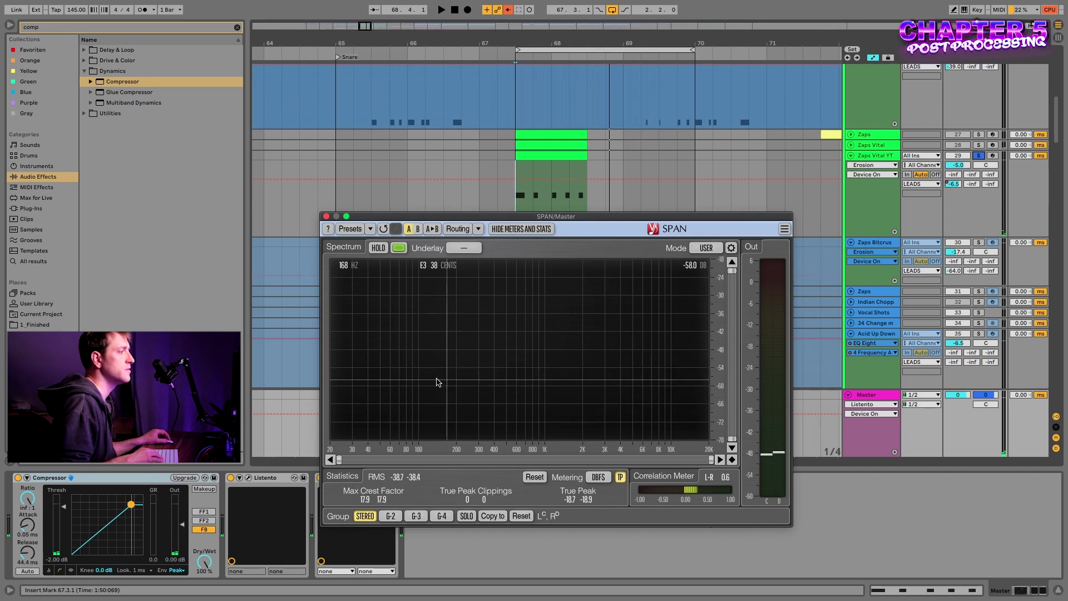
key(space)
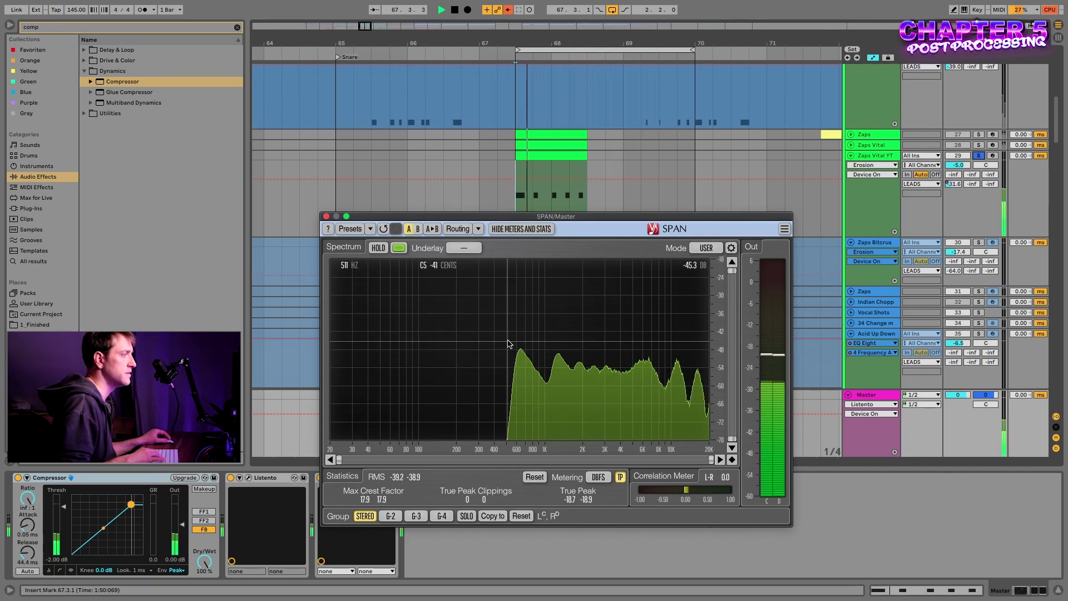
key(space)
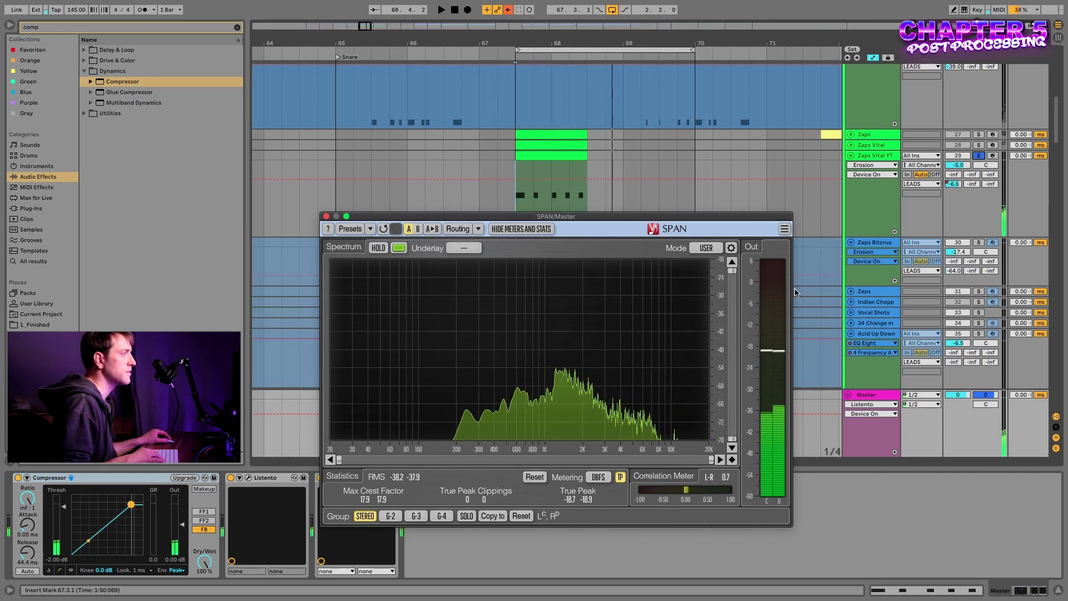
Close SPAN, unsolo Zaps Vital YT and set its track volume to -2.0 dB while auditioning the mix
drag(948, 165, 943, 165)
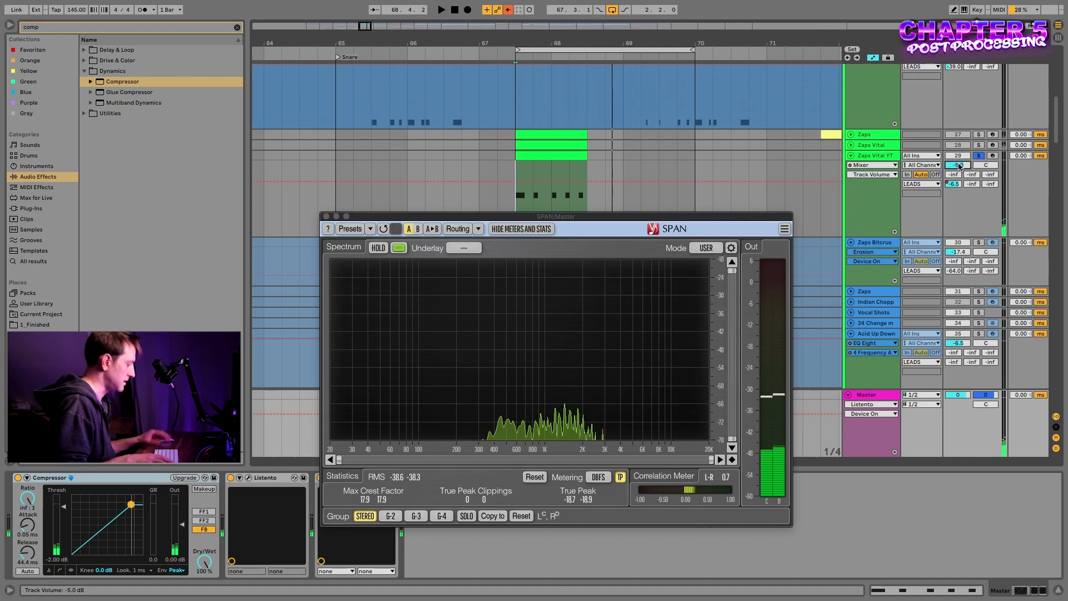
click(327, 217)
key(space)
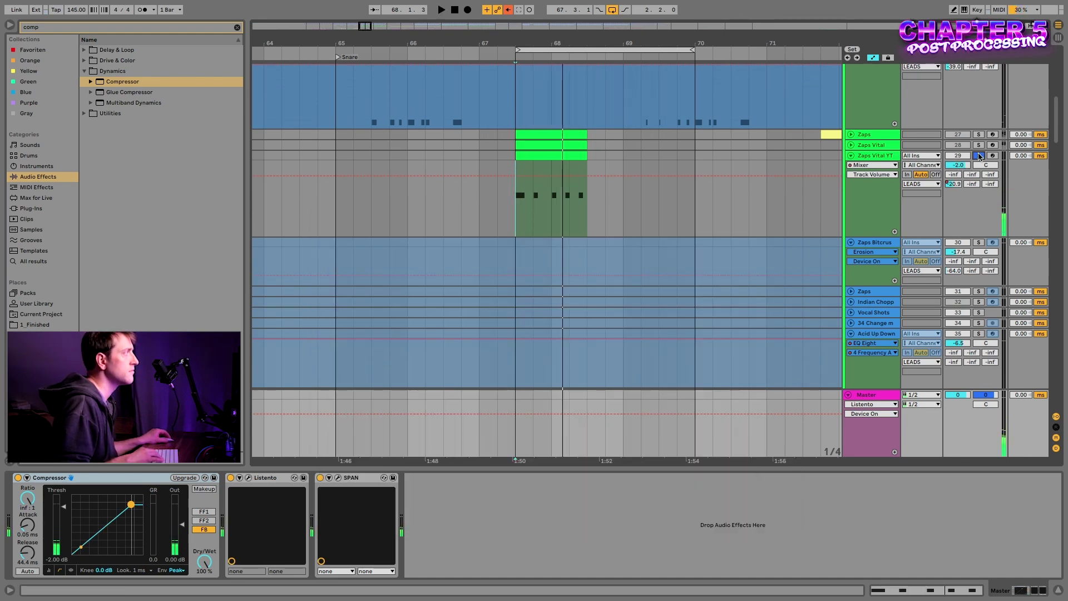
key(space)
double_click(956, 166)
key(space)
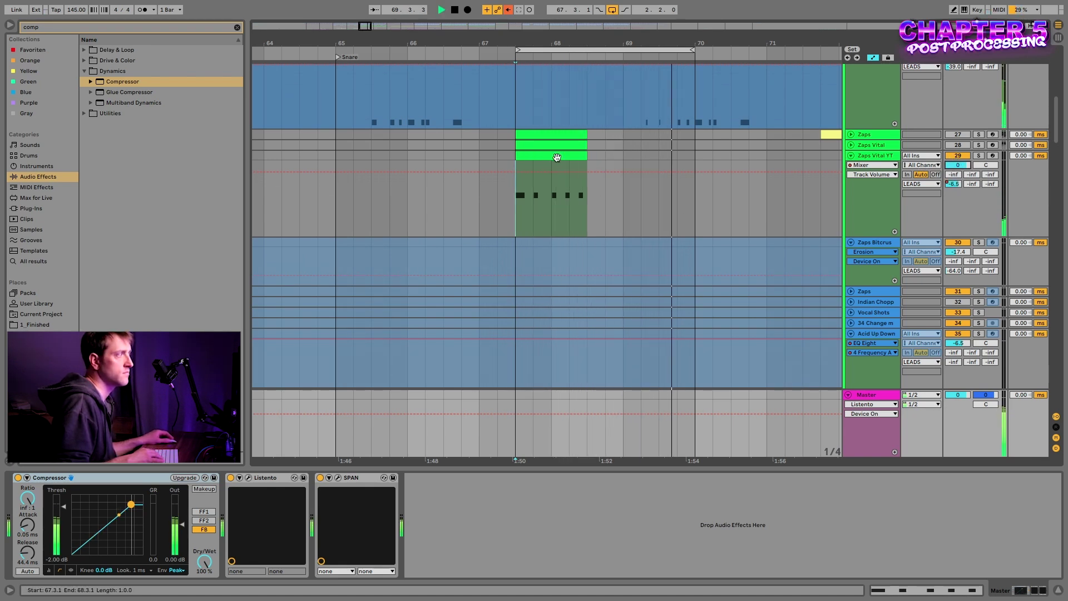
drag(958, 165, 958, 169)
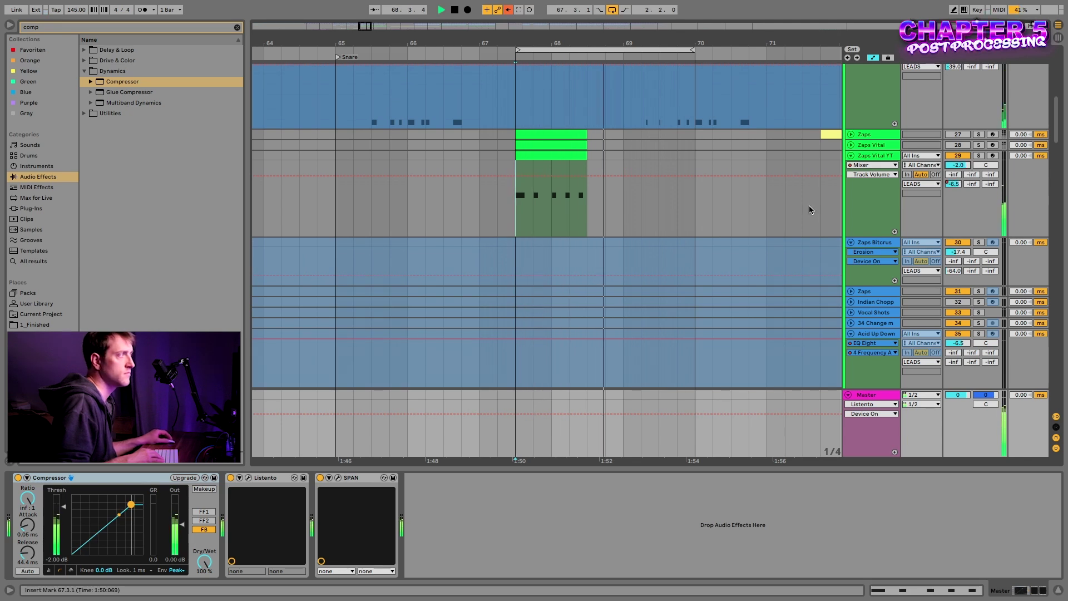
Set the Zaps Vital YT Compressor to a ratio of inf:1, a release of 22.2 ms and a threshold of -18.7 dB
click(875, 156)
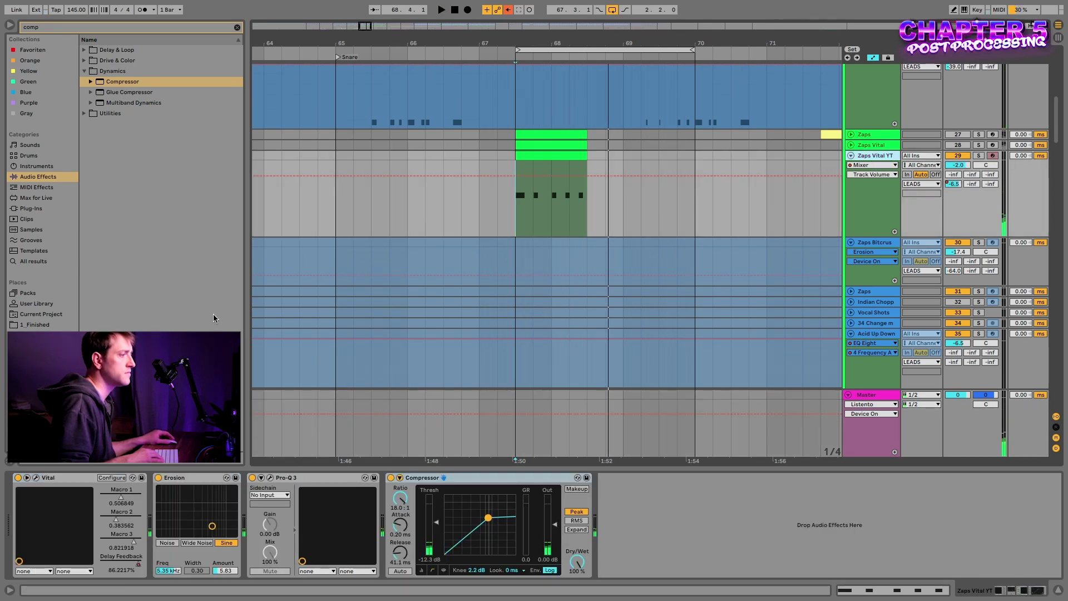
drag(409, 499, 409, 484)
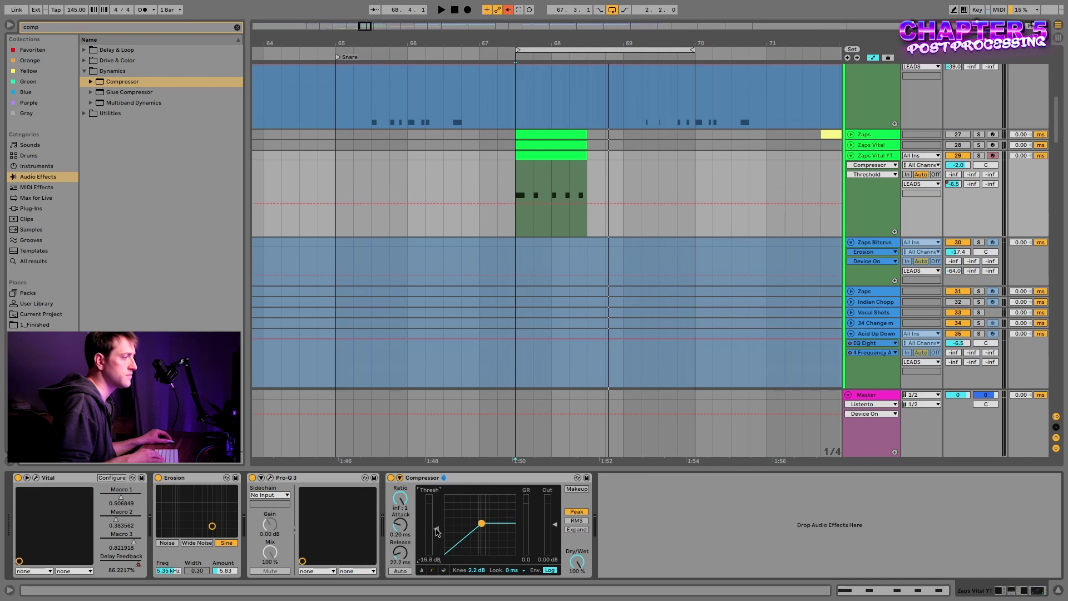
key(space)
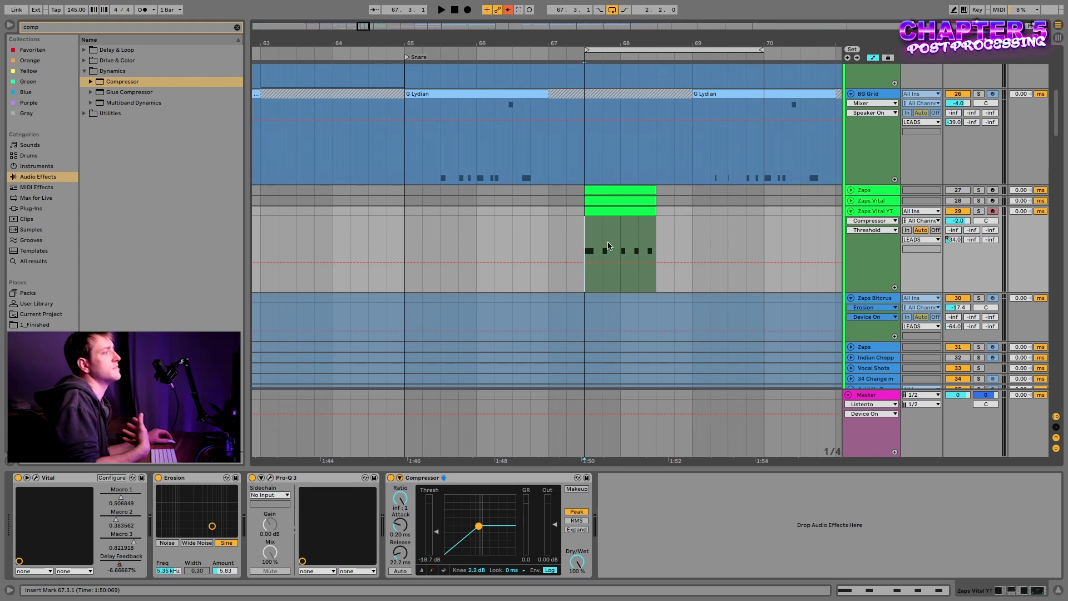
Look over the empty stretch from bar 73 on Zaps Vital YT and audition the clip from 67.3.1
scroll(589, 244, right, 10)
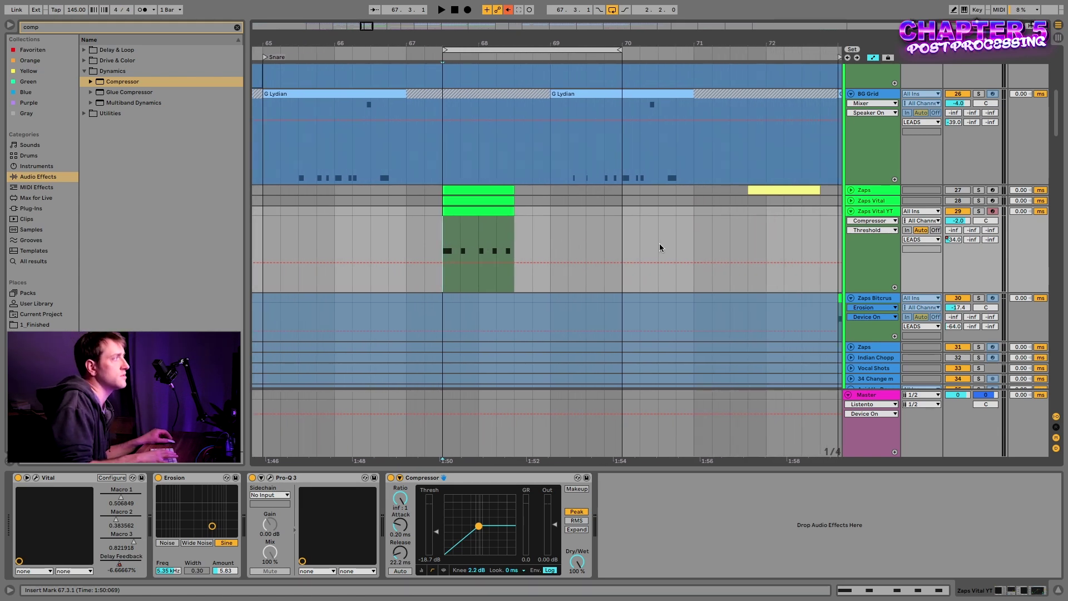
scroll(629, 231, down, 3)
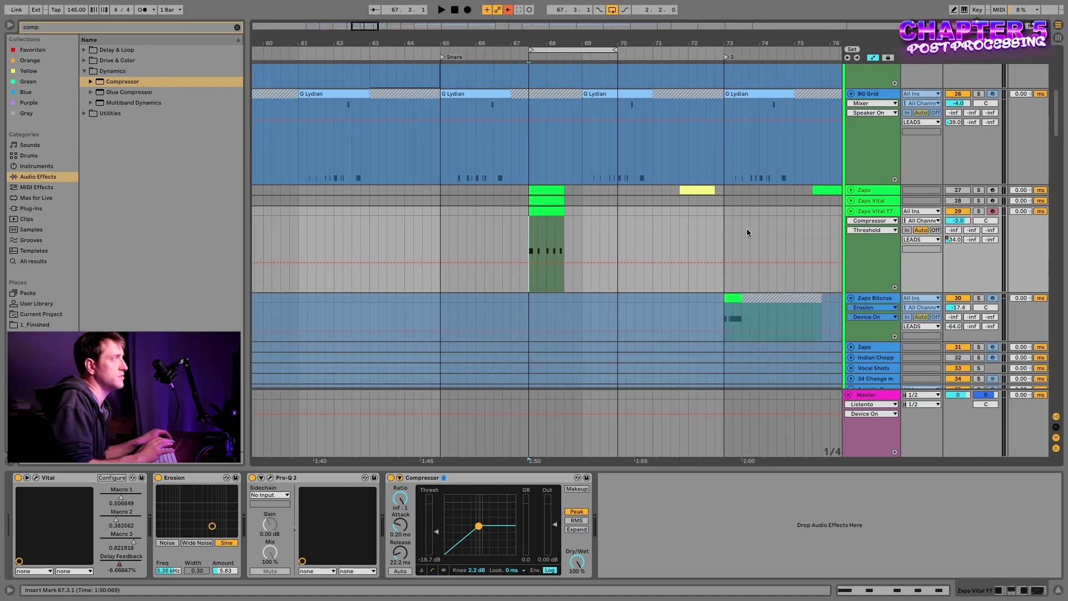
drag(723, 222, 777, 231)
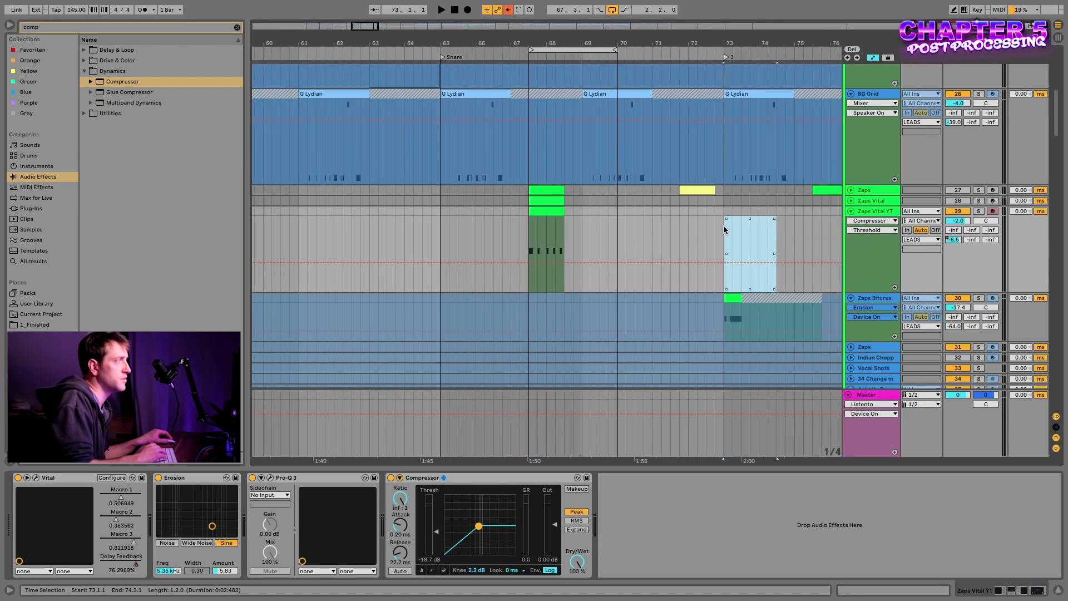
click(545, 214)
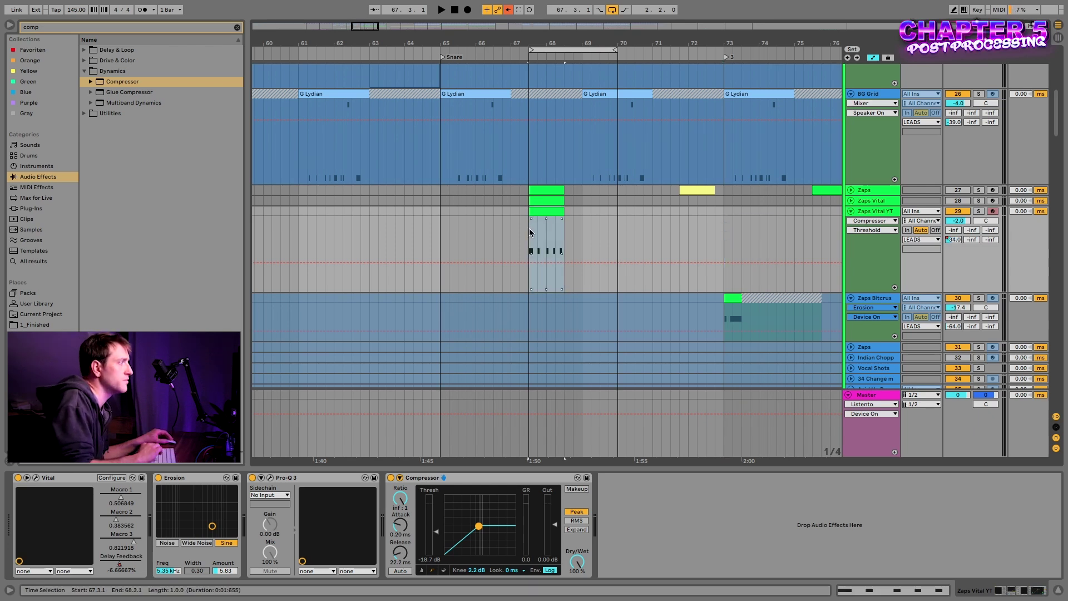
click(529, 229)
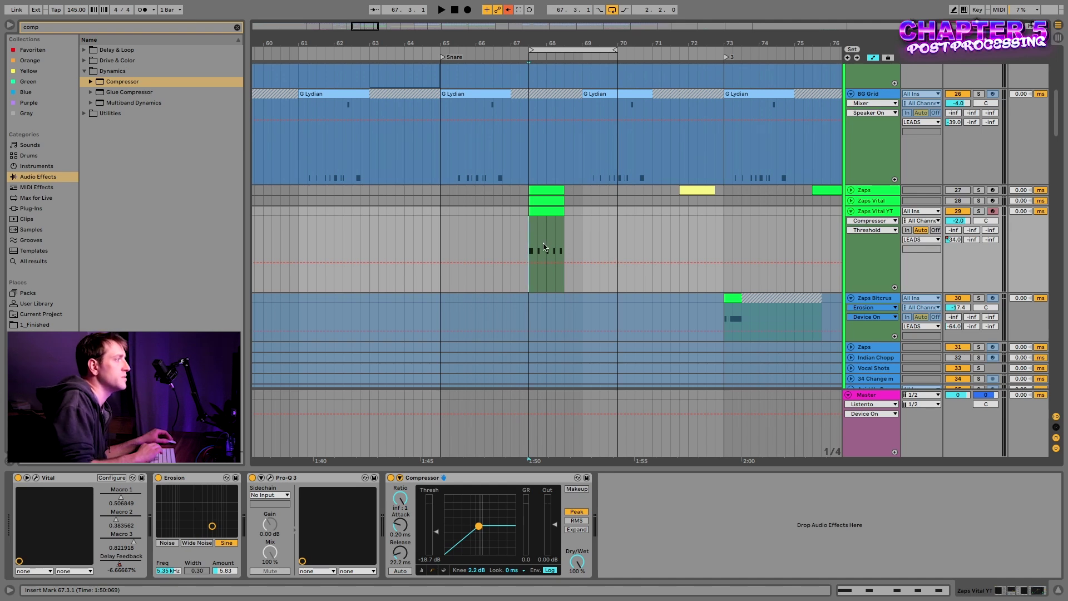
key(space)
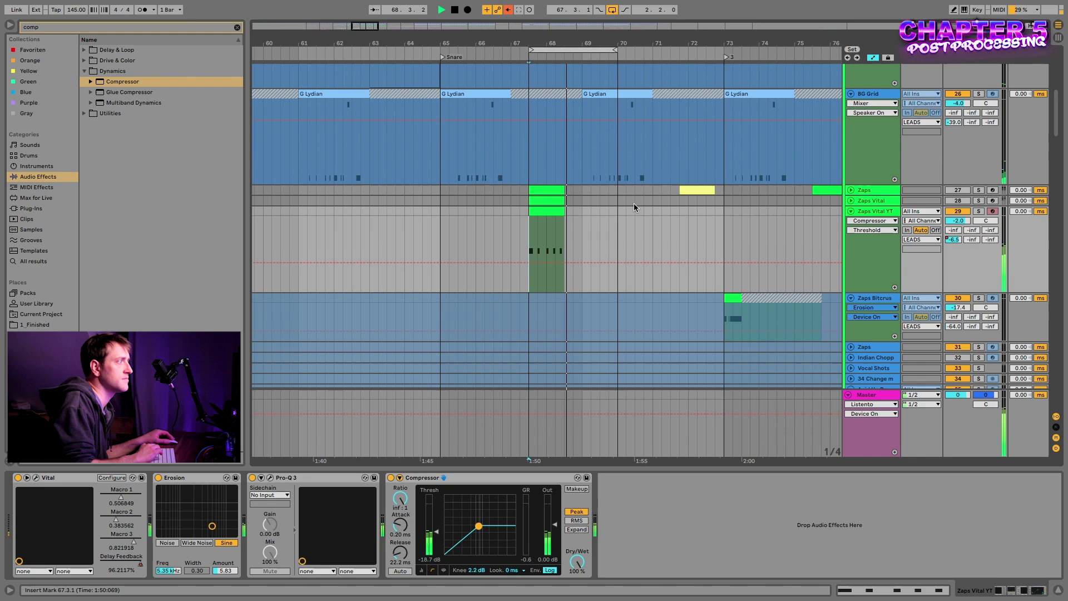